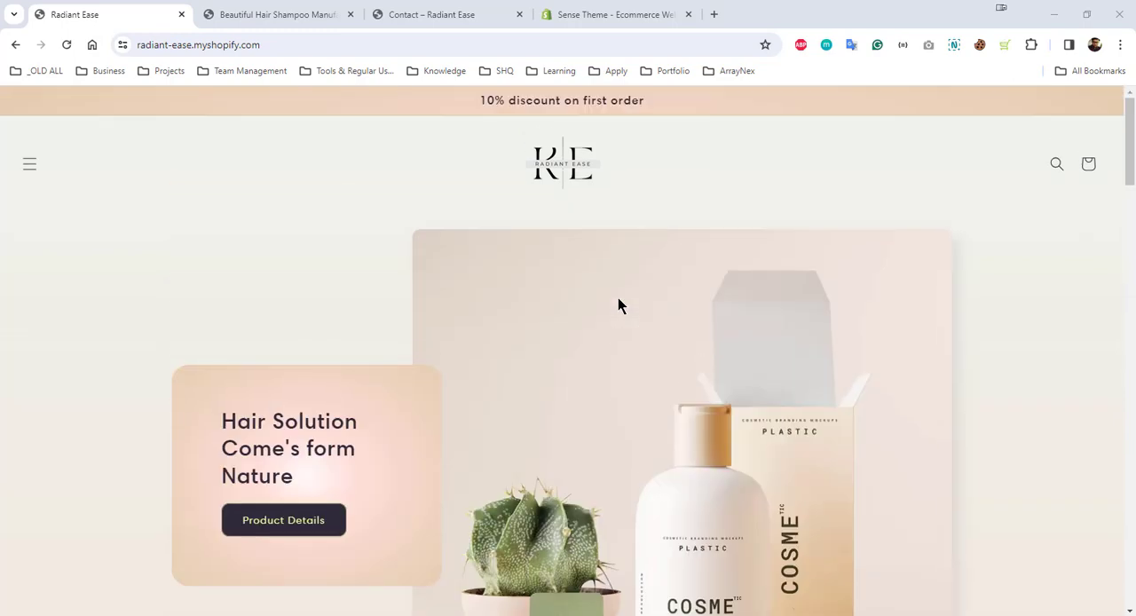
Look over the reference store's home, product and contact pages and the Sense theme's page in the theme store
click(282, 12)
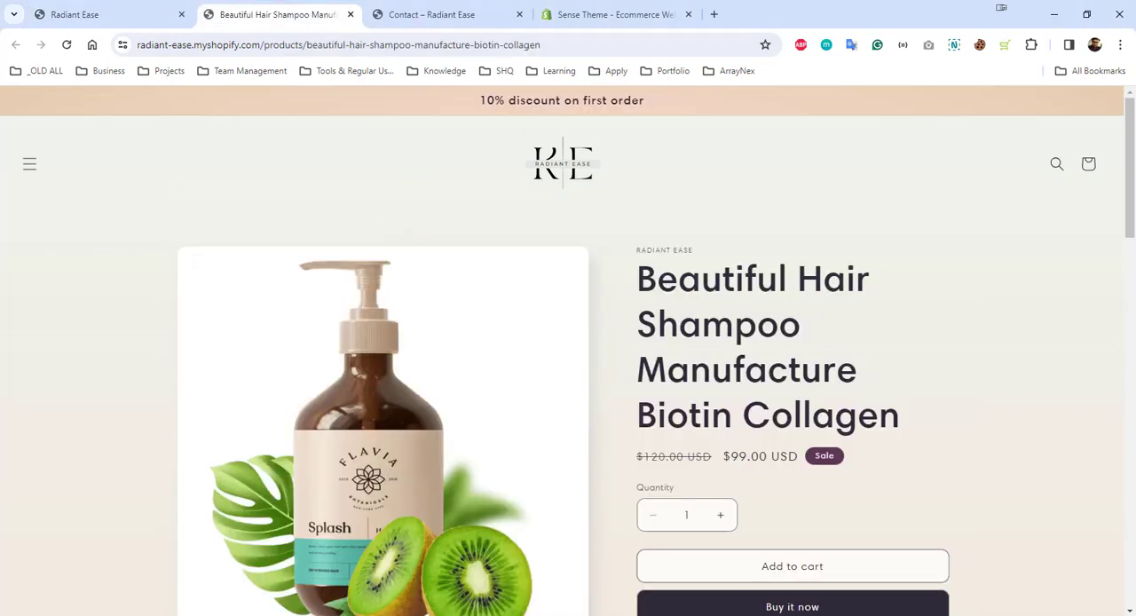
scroll(659, 238, down, 20)
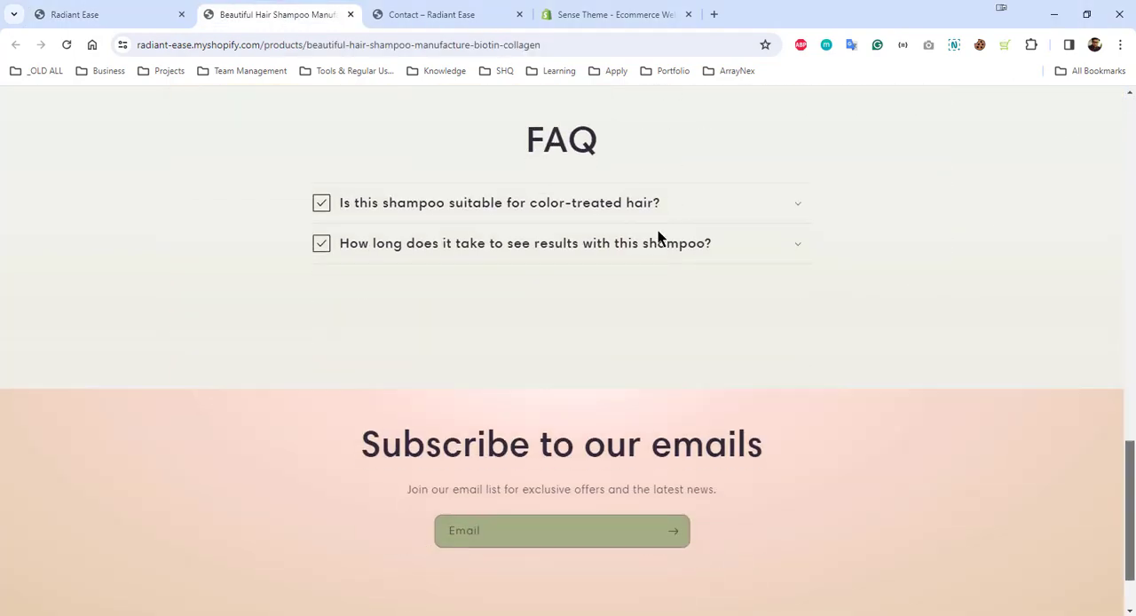
click(472, 14)
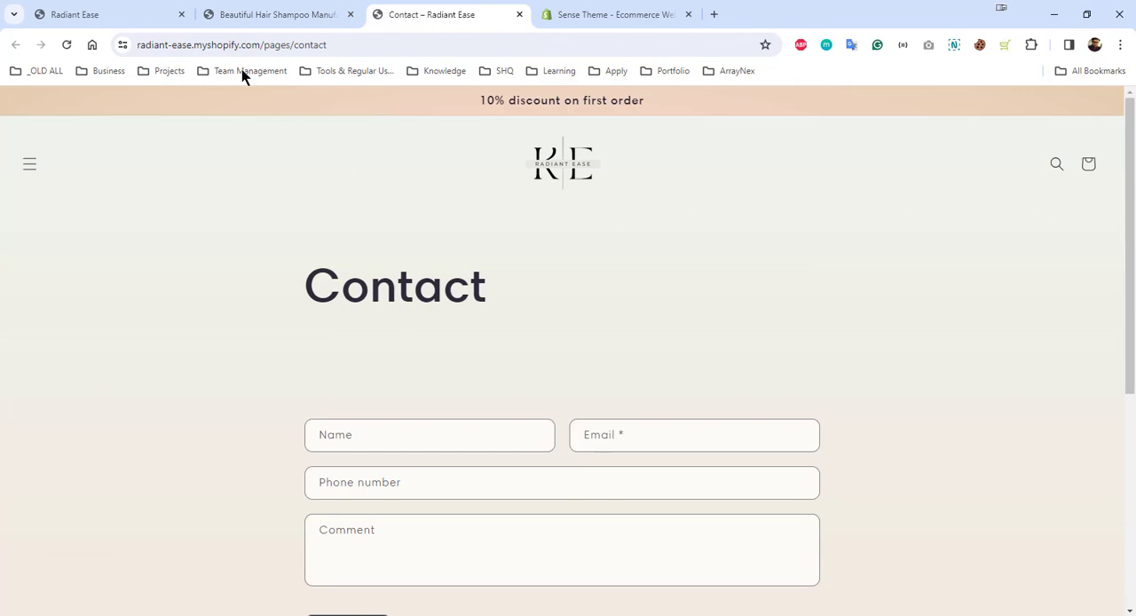
click(178, 13)
click(642, 12)
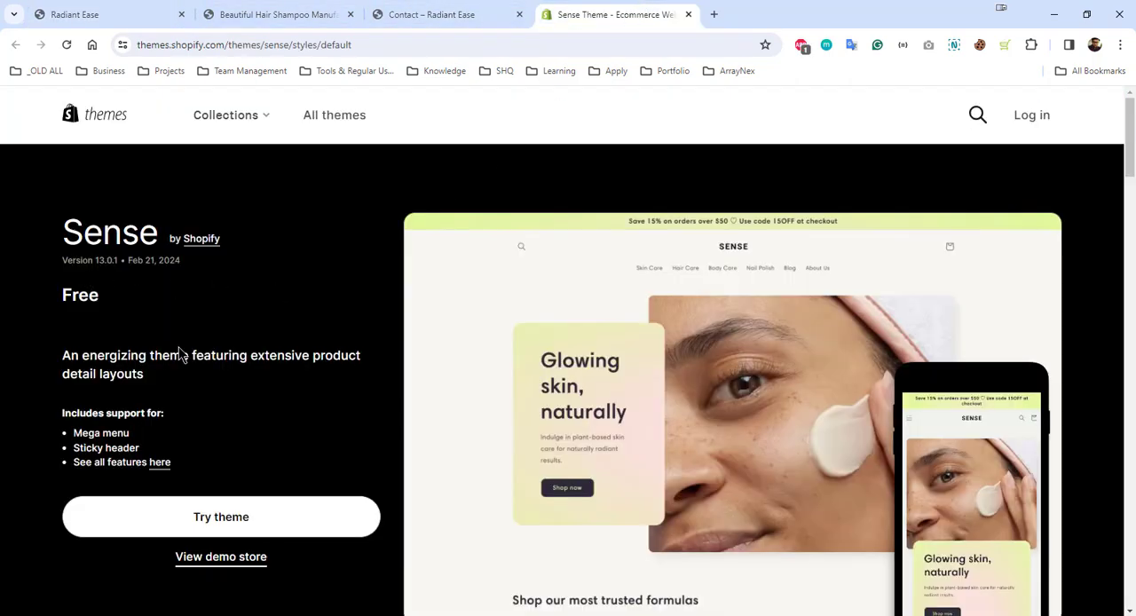
click(84, 12)
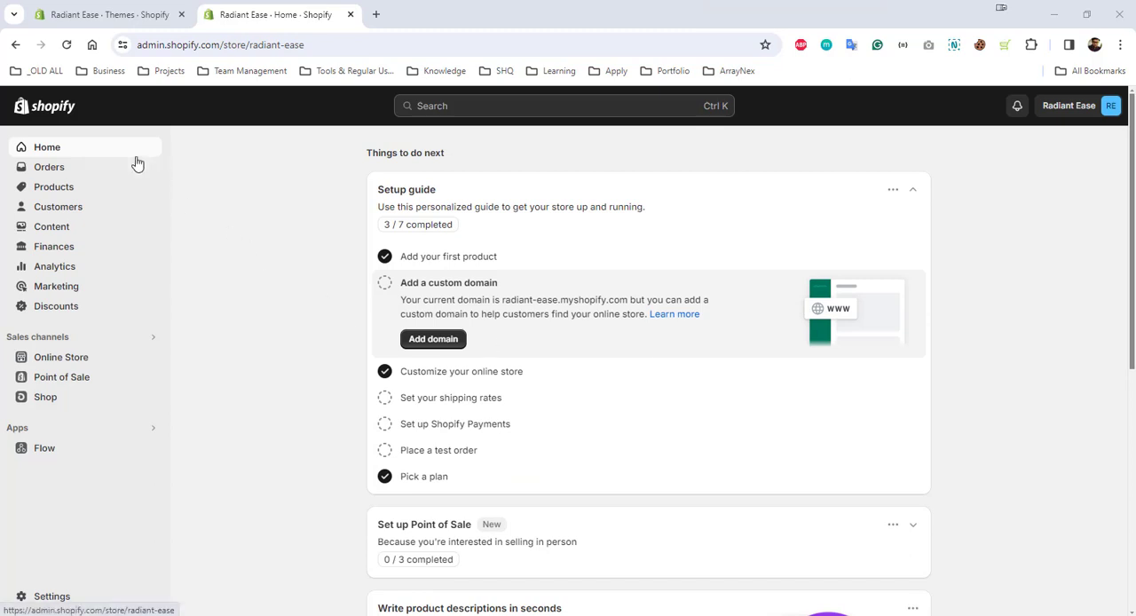
Open the theme management page of the Online Store sales channel in the store admin
click(96, 360)
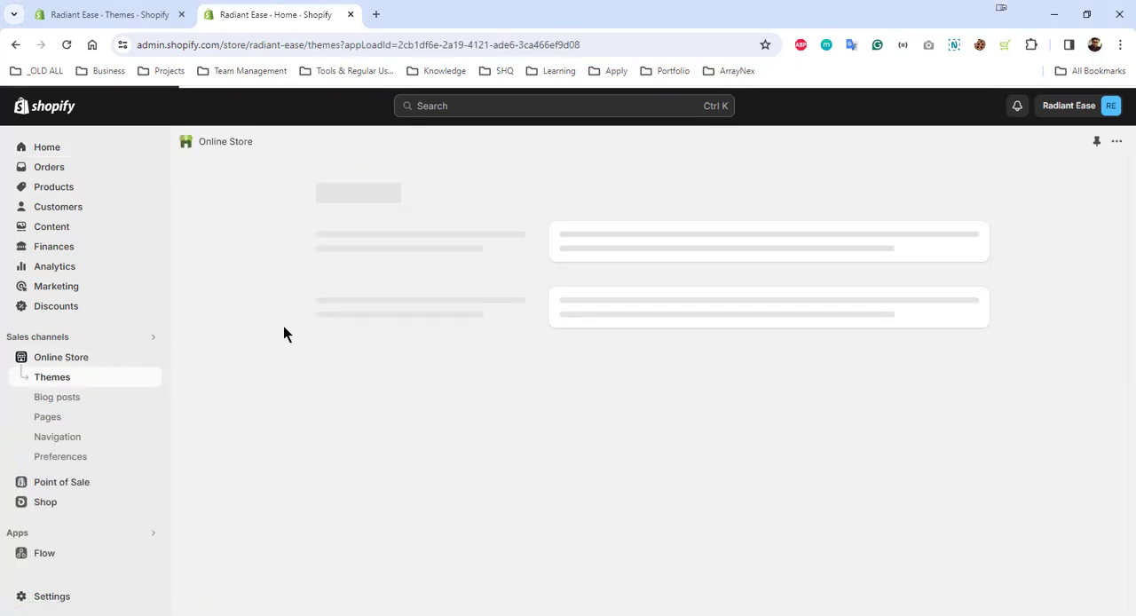
Look up the installed and recommended sales channels through the admin search, and close the search again
click(456, 107)
click(563, 136)
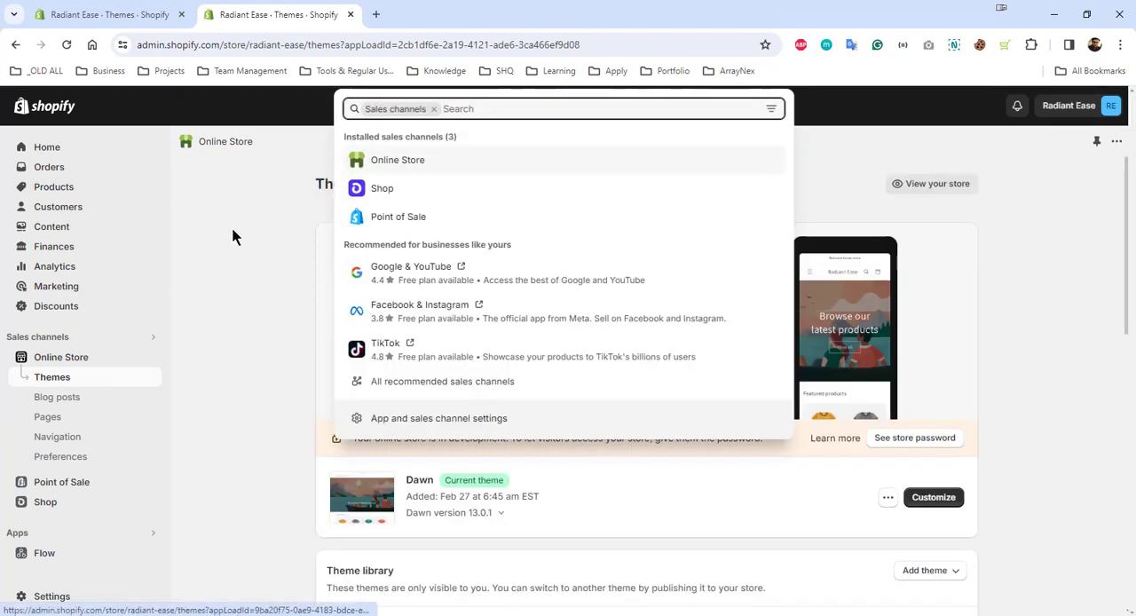
click(247, 265)
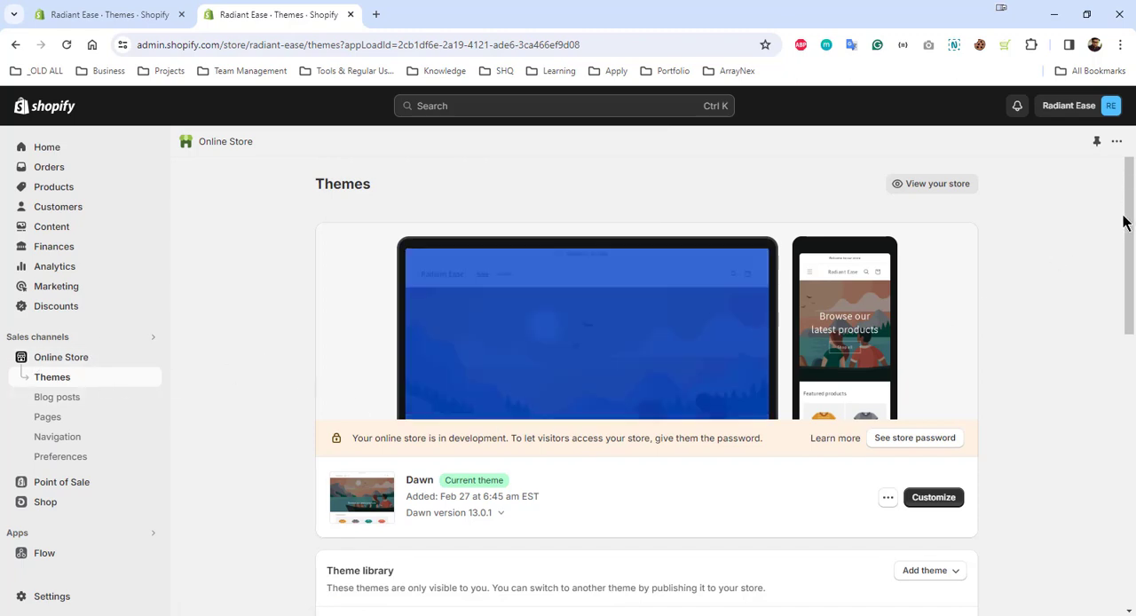
Add the free Sense theme to the store's theme library
drag(1130, 184, 1124, 461)
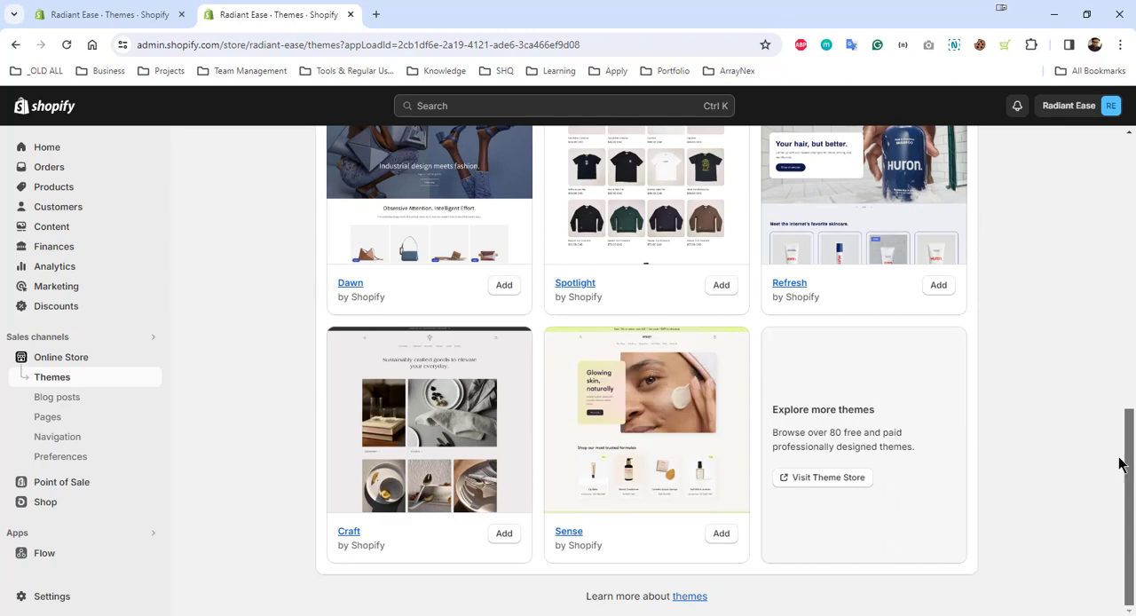
click(719, 535)
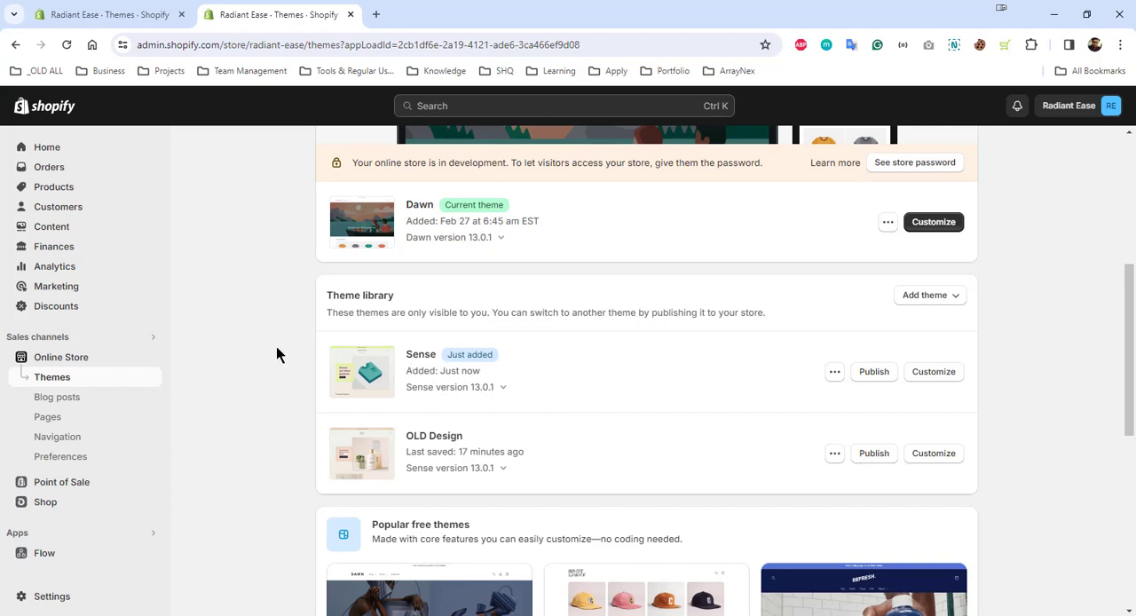
Start a new product and title it "Beautiful Hair Shampoo Manufacture Biotin Collagen"
click(27, 186)
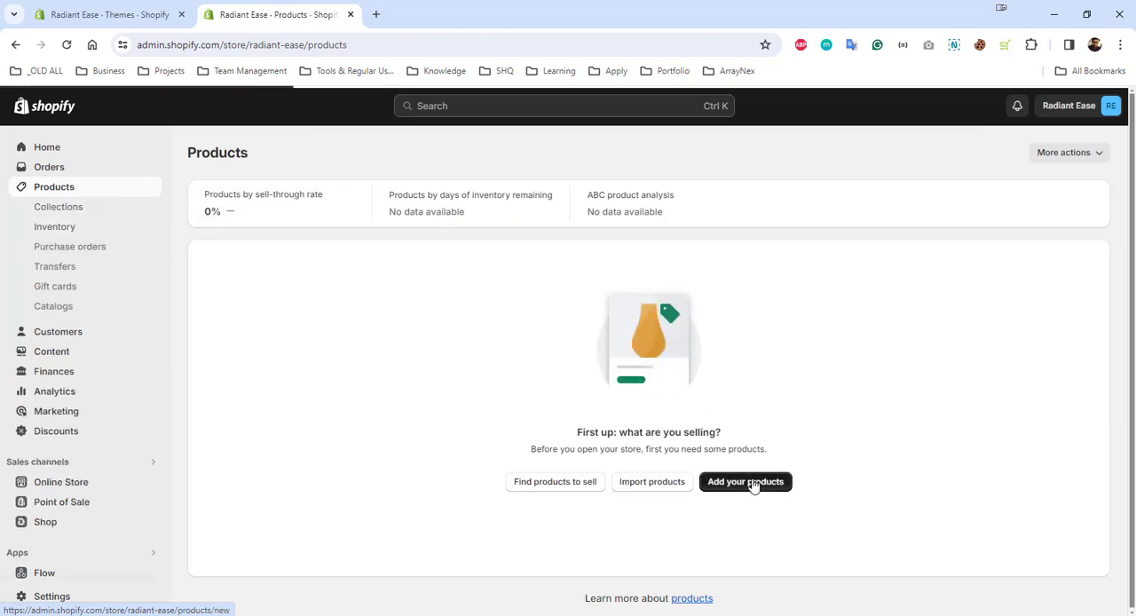
click(753, 485)
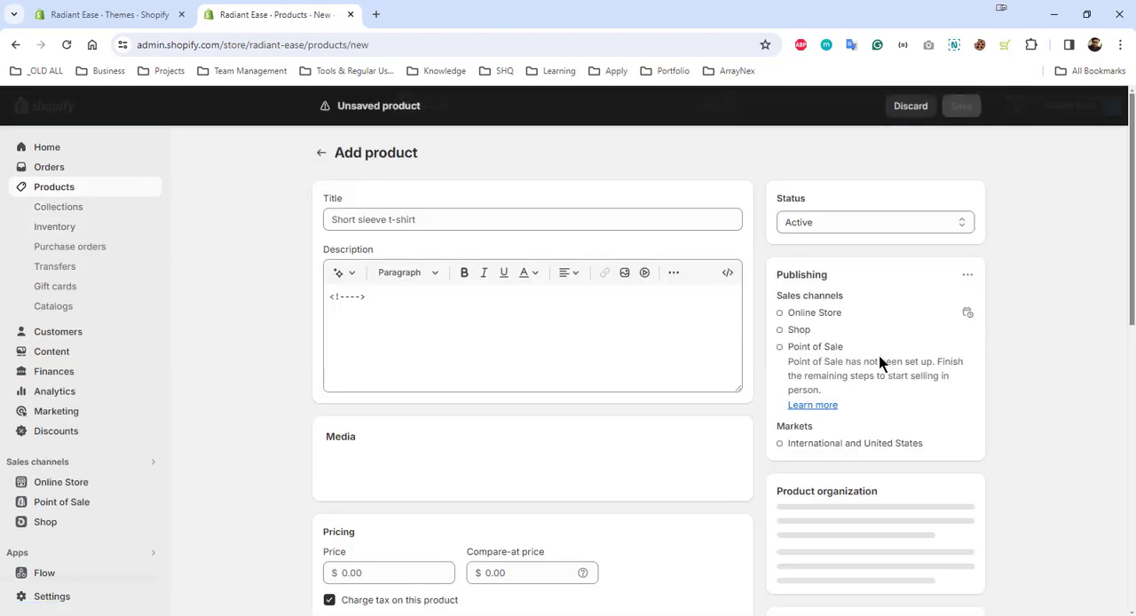
click(400, 212)
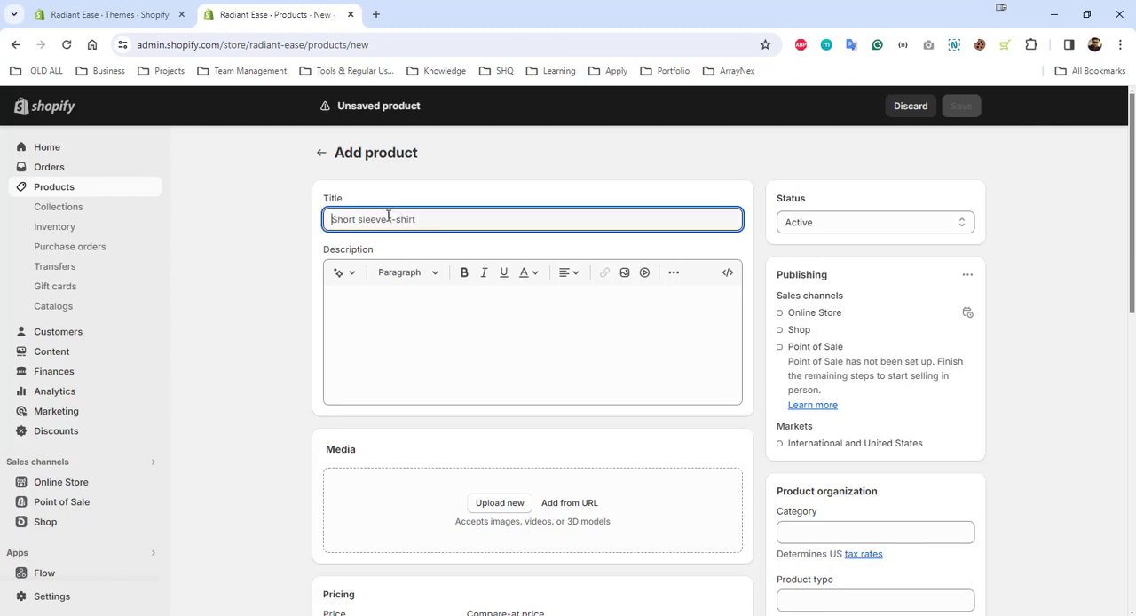
text(Beautiful Hair Shampoo Manufacture Biotin Collagen)
click(279, 240)
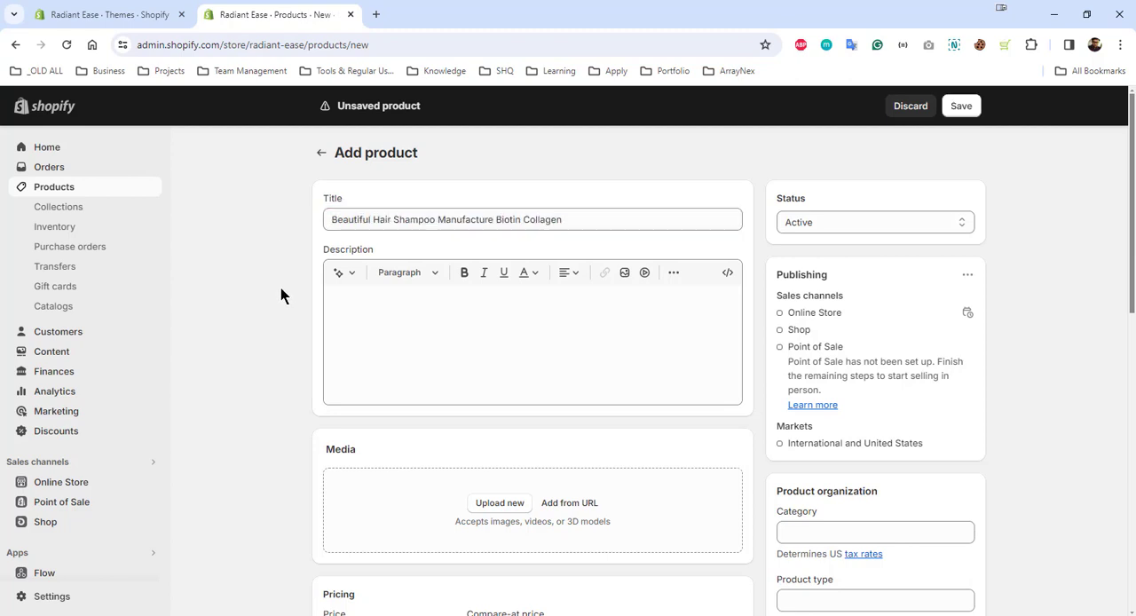
Paste the prepared product description beginning "This high-quality shampoo, made with Biotin and Collagen"
click(380, 298)
text(This high-quality shampoo, made with Biotin and Collagen, nourishes and strengthens hair for a beautiful, healthy look. Scientifically formulated by industry experts, this shampoo improves the overall appearance of hair by increasing thickness and promoting growth. Achieve luscious locks with Beautiful Hair Shampoo Manufacture Biotin Collagen.)
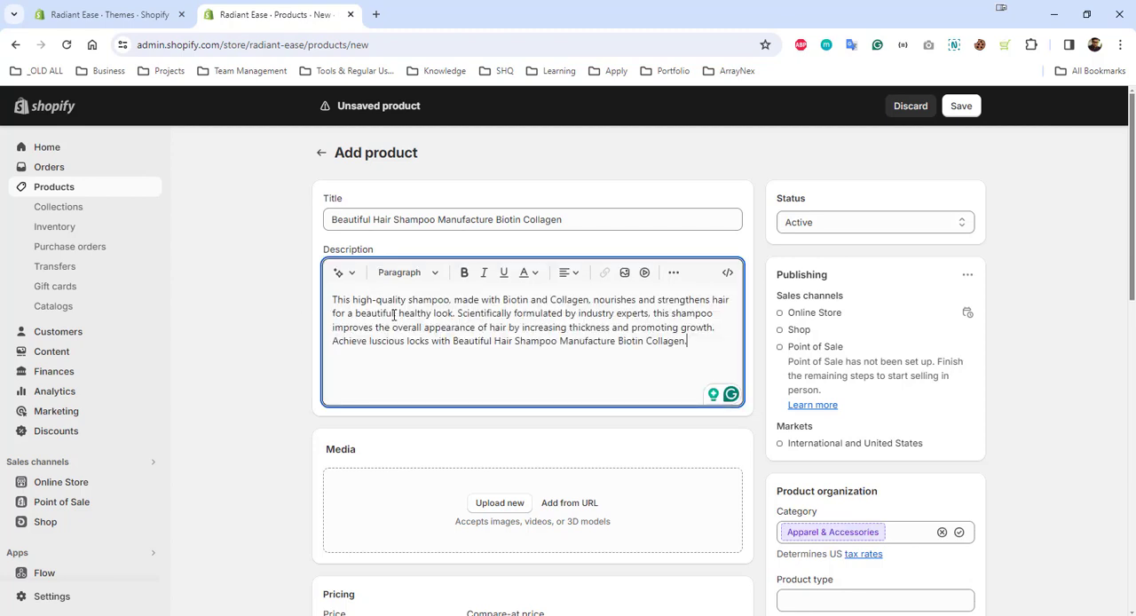
click(289, 327)
Upload the five images product-pic-1.webp through product-pic-5.webp as the product's media
scroll(509, 367, down, 2)
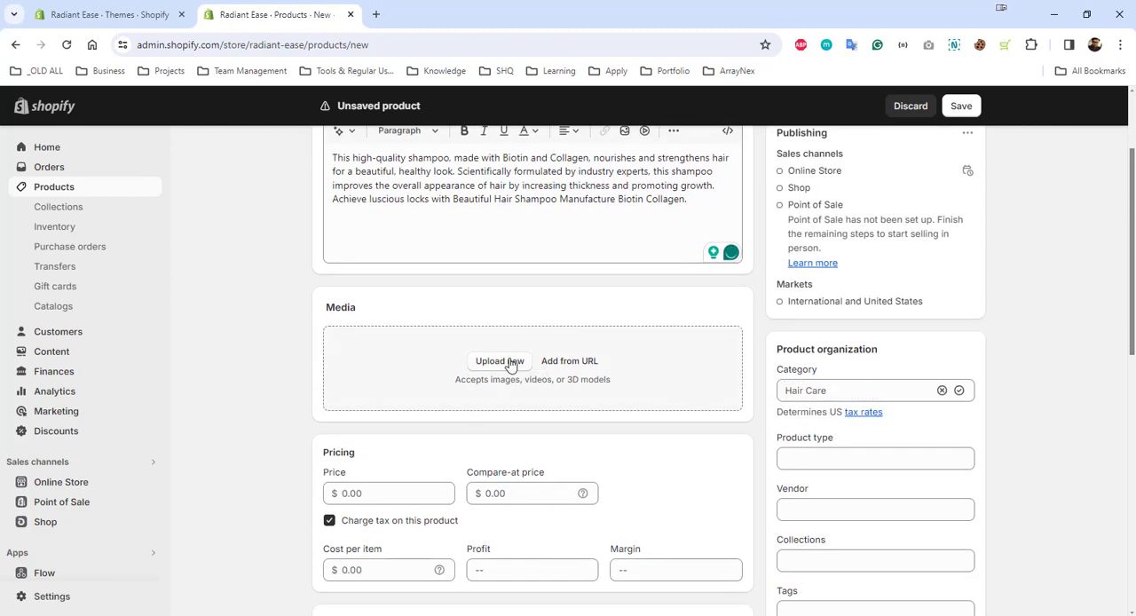
click(513, 362)
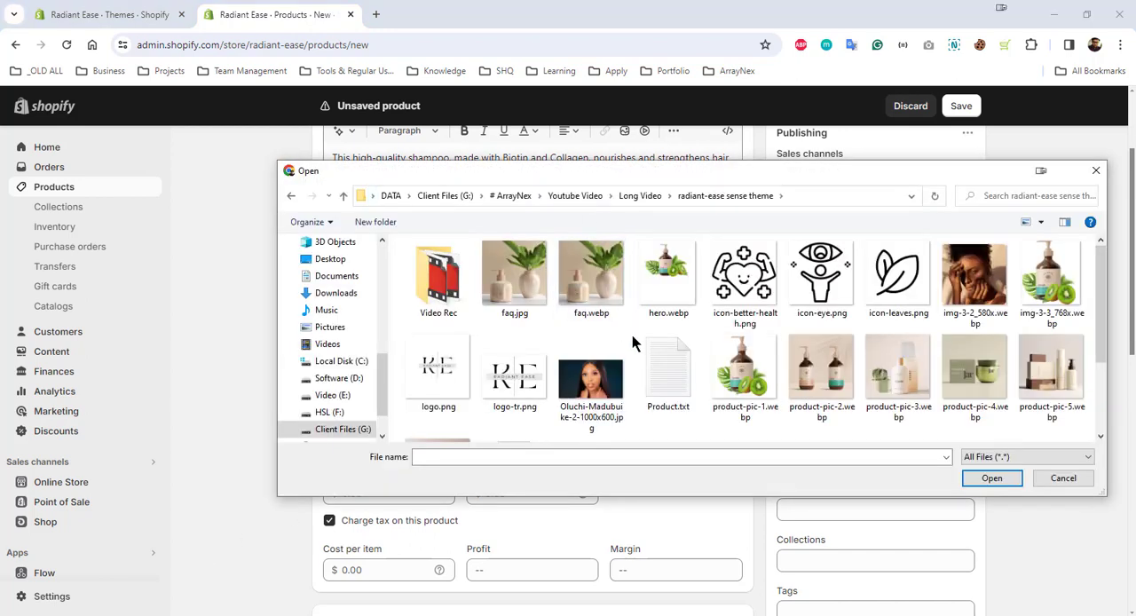
click(515, 277)
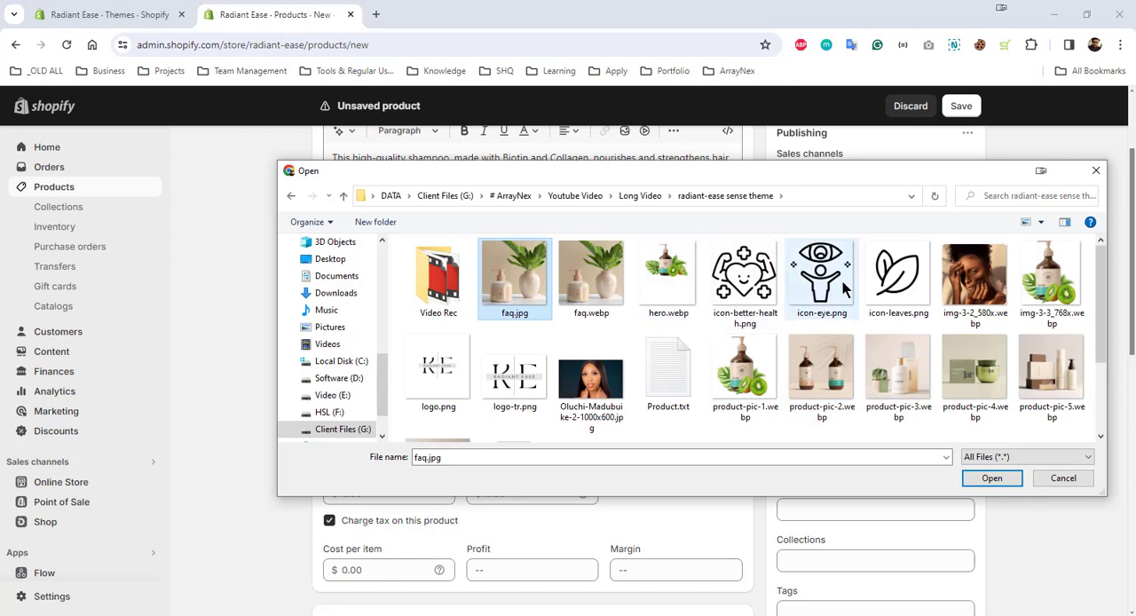
click(753, 376)
ctrl+click(824, 380)
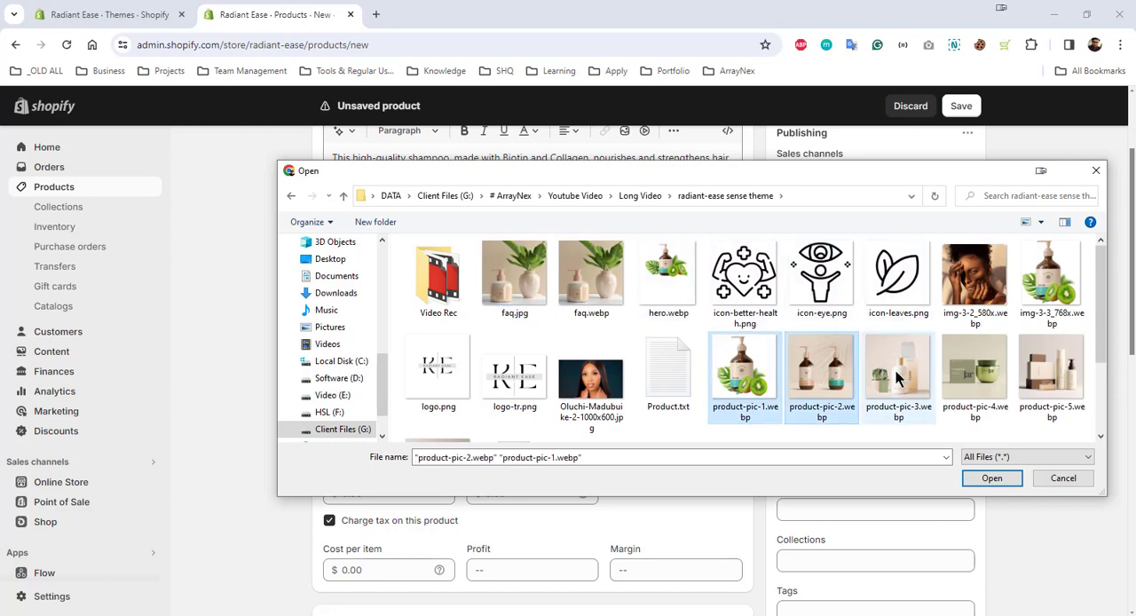
ctrl+click(901, 380)
ctrl+click(961, 379)
ctrl+click(1053, 375)
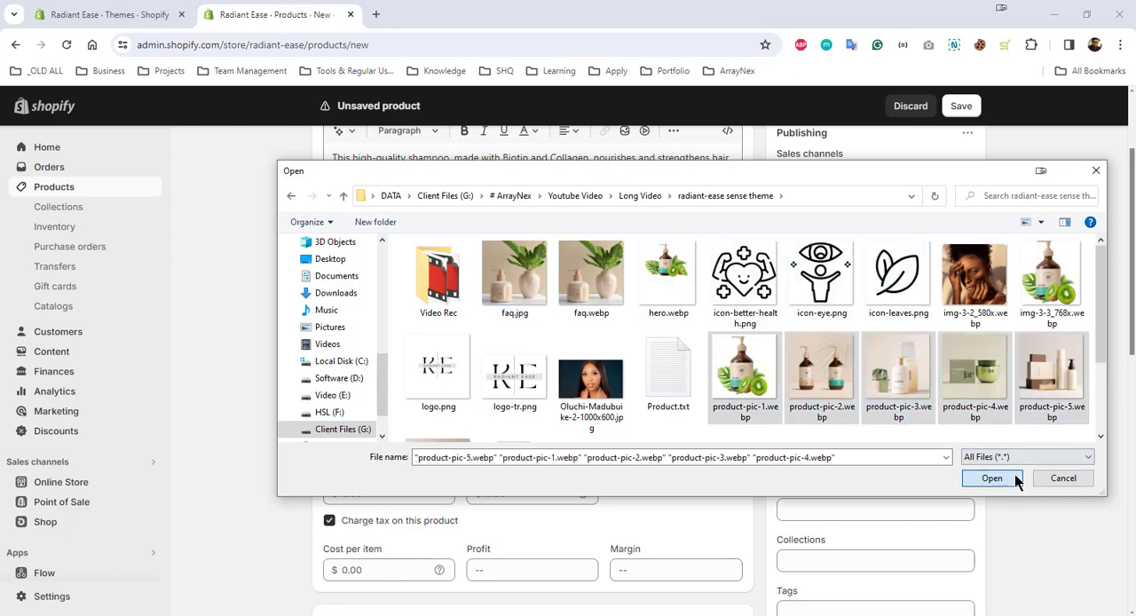
click(1014, 478)
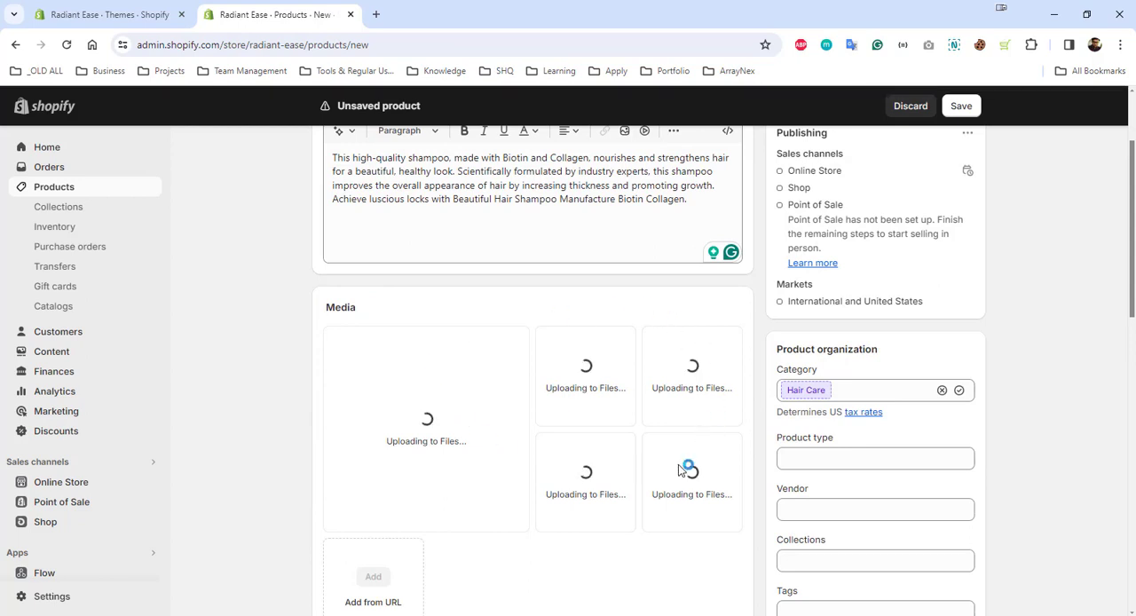
Set the product's compare-at price to $100 and its price to $75
scroll(459, 391, down, 4)
click(387, 366)
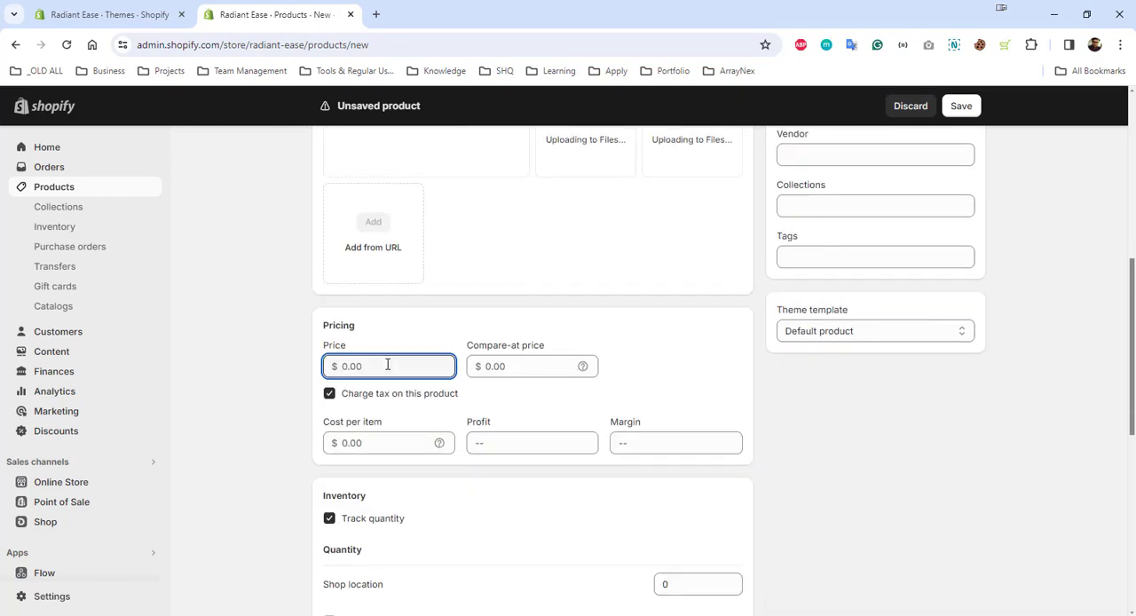
click(501, 366)
text(100)
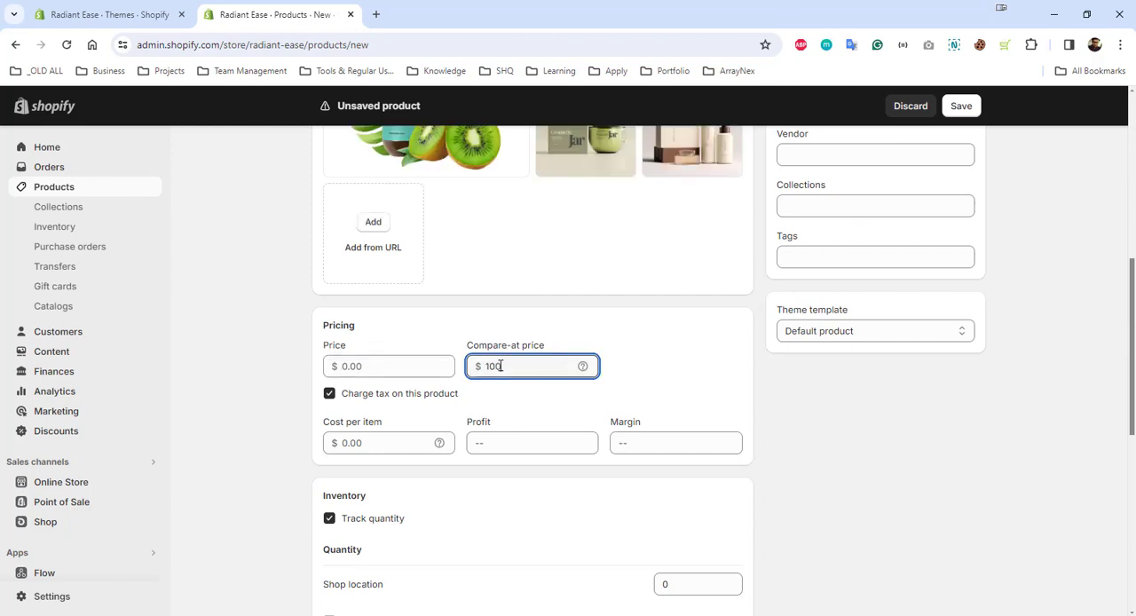
click(424, 366)
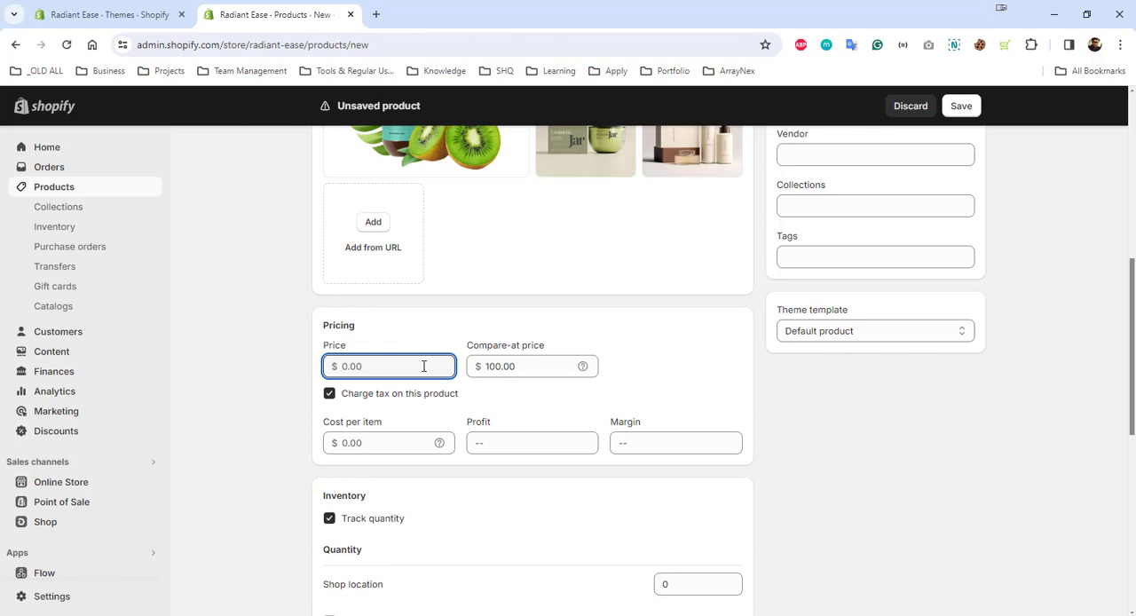
text(75)
click(298, 415)
Set the tracked stock quantity at Shop location to 100
scroll(438, 504, down, 3)
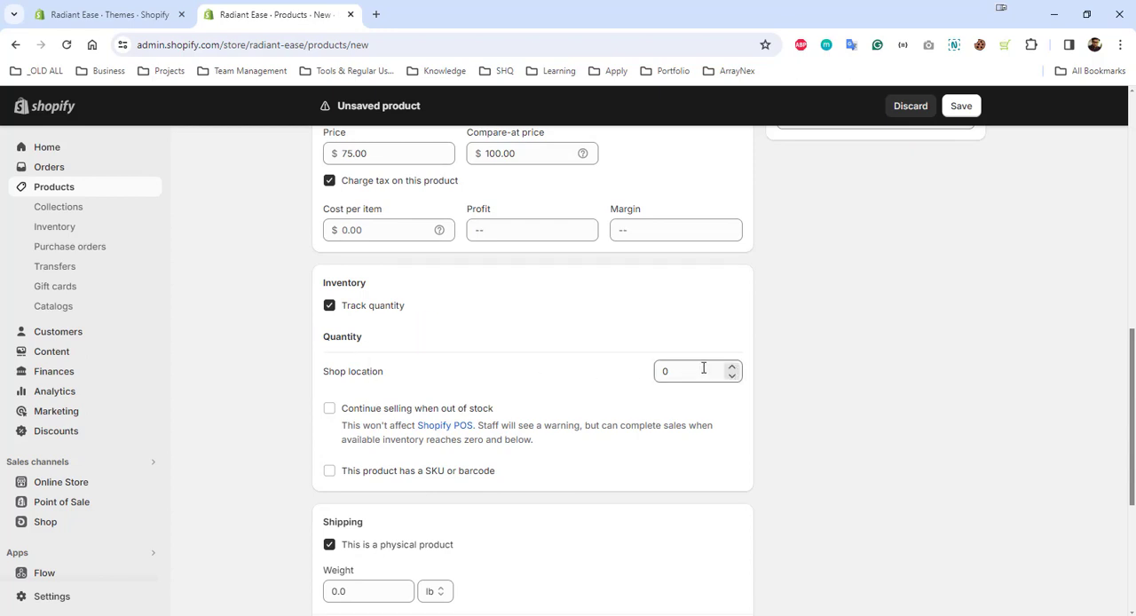
drag(687, 371, 633, 375)
text(100)
click(557, 359)
scroll(233, 464, up, 1)
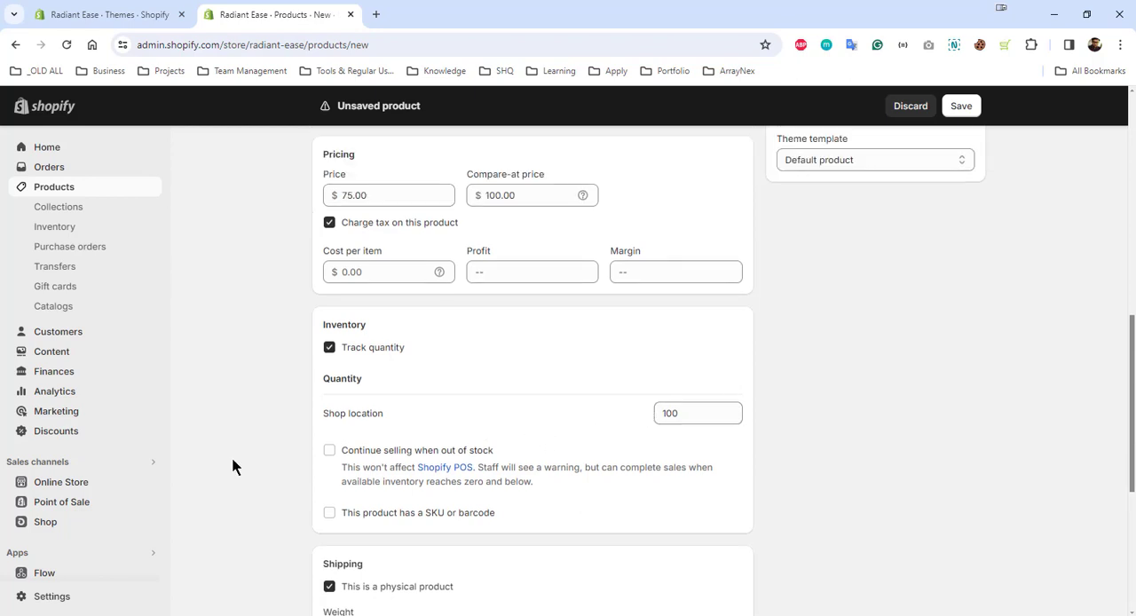
scroll(343, 469, down, 4)
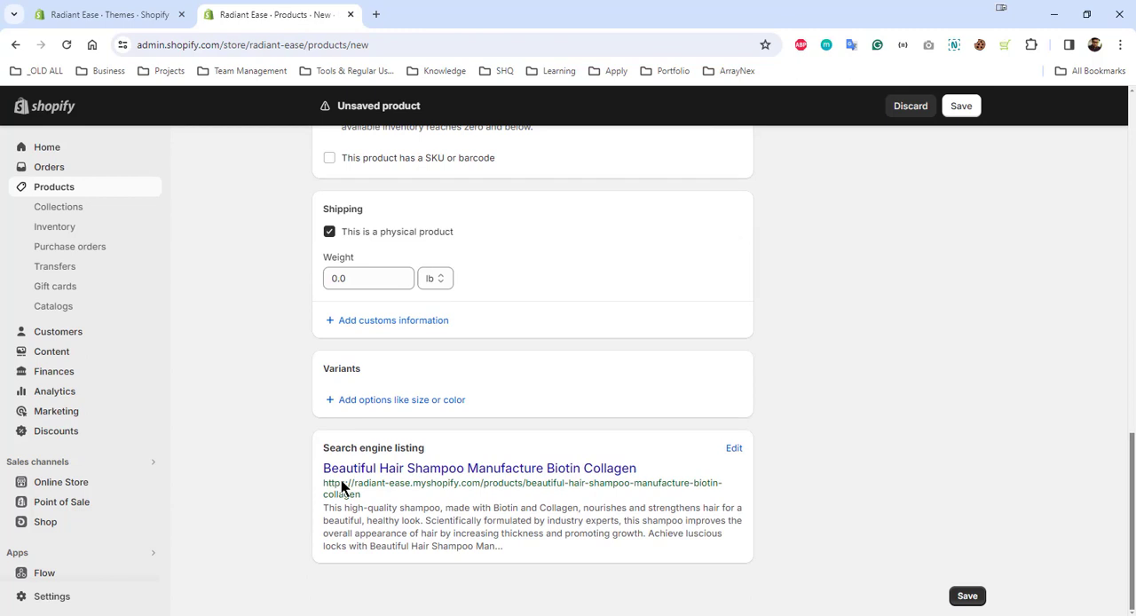
scroll(373, 461, up, 4)
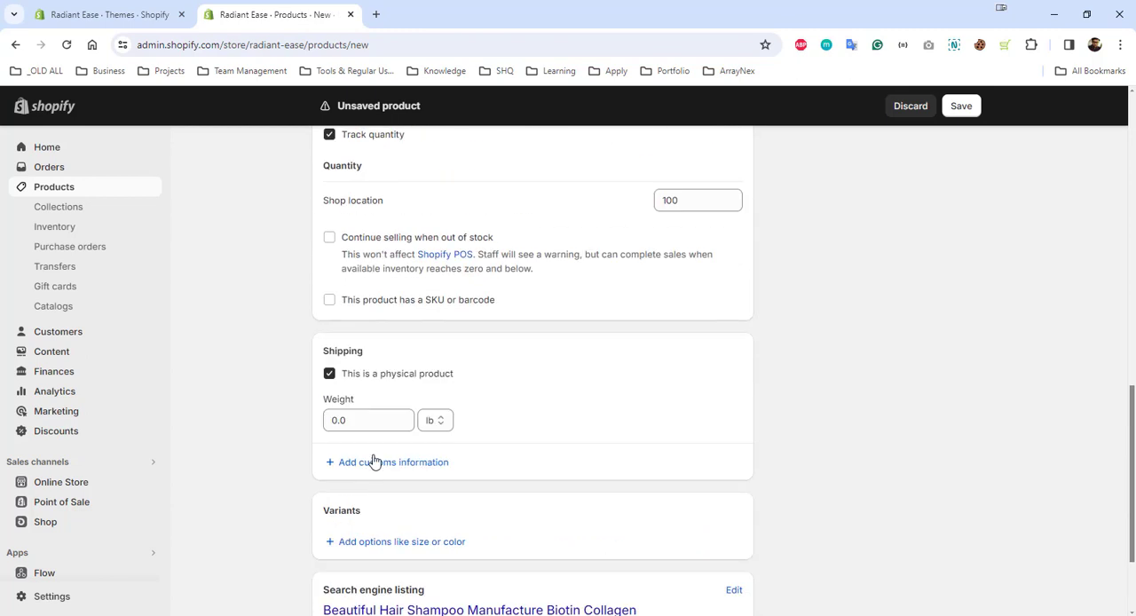
scroll(432, 320, down, 1)
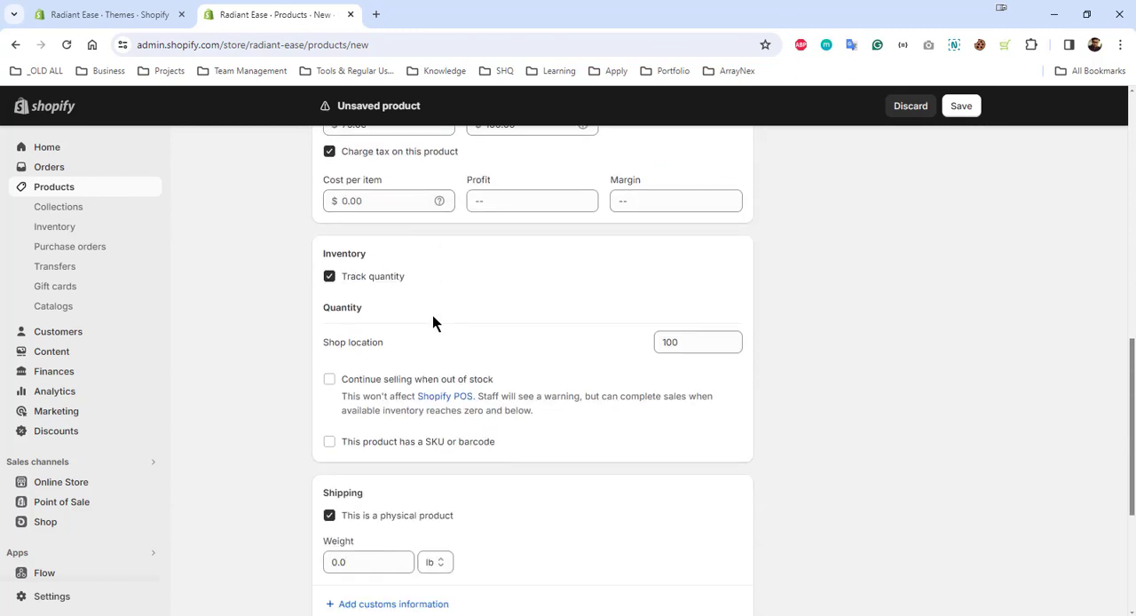
scroll(432, 324, up, 2)
scroll(434, 322, down, 5)
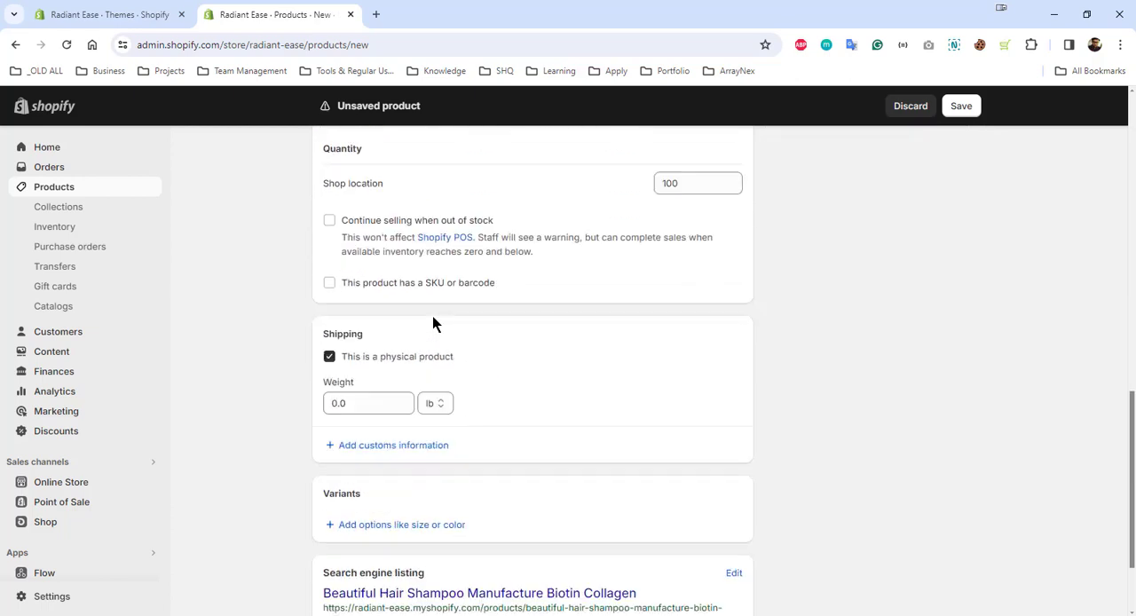
click(444, 400)
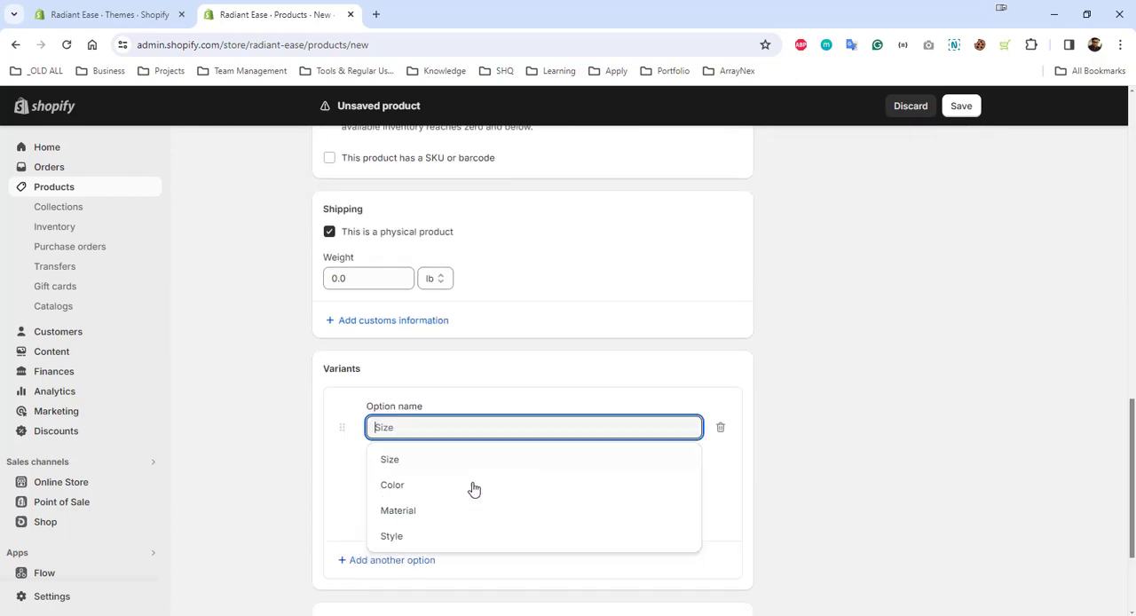
click(675, 383)
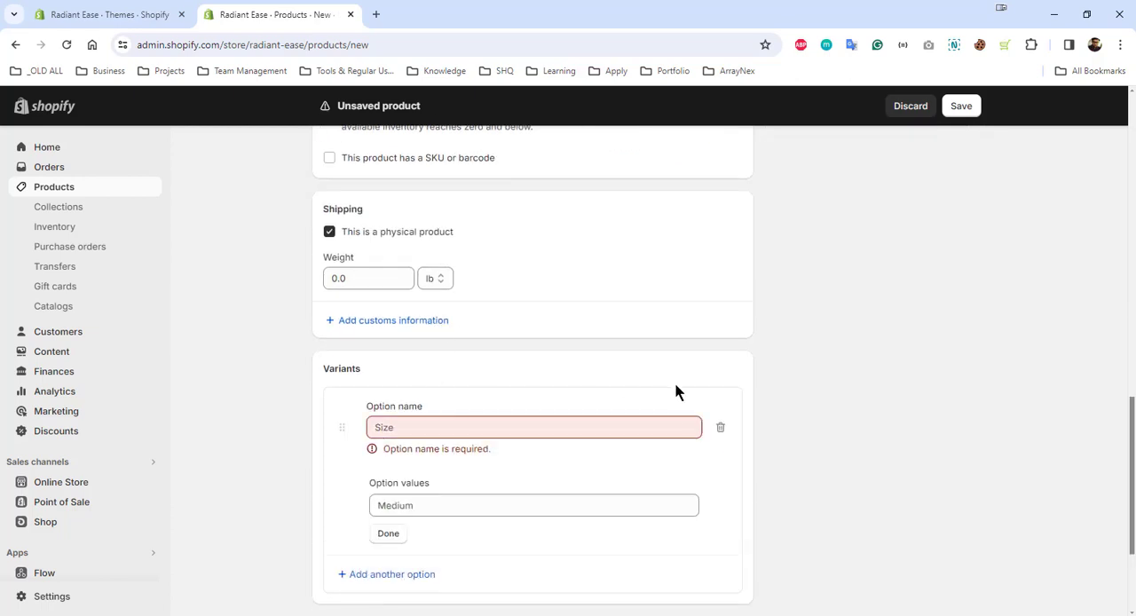
click(720, 429)
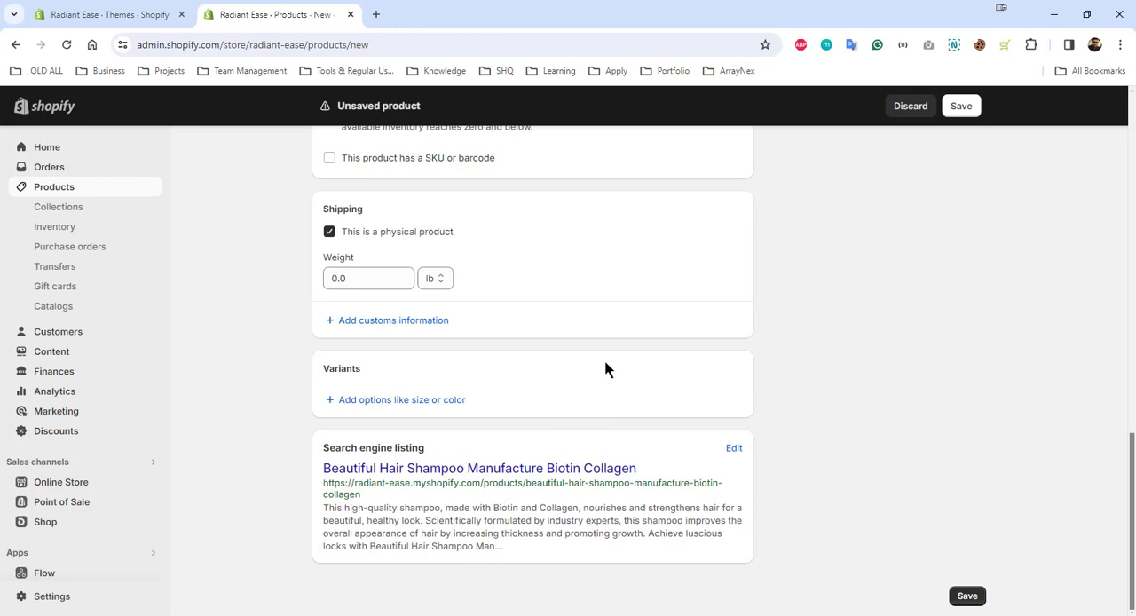
Review the product form's title, description, media, publishing and product organization entries
scroll(927, 487, up, 15)
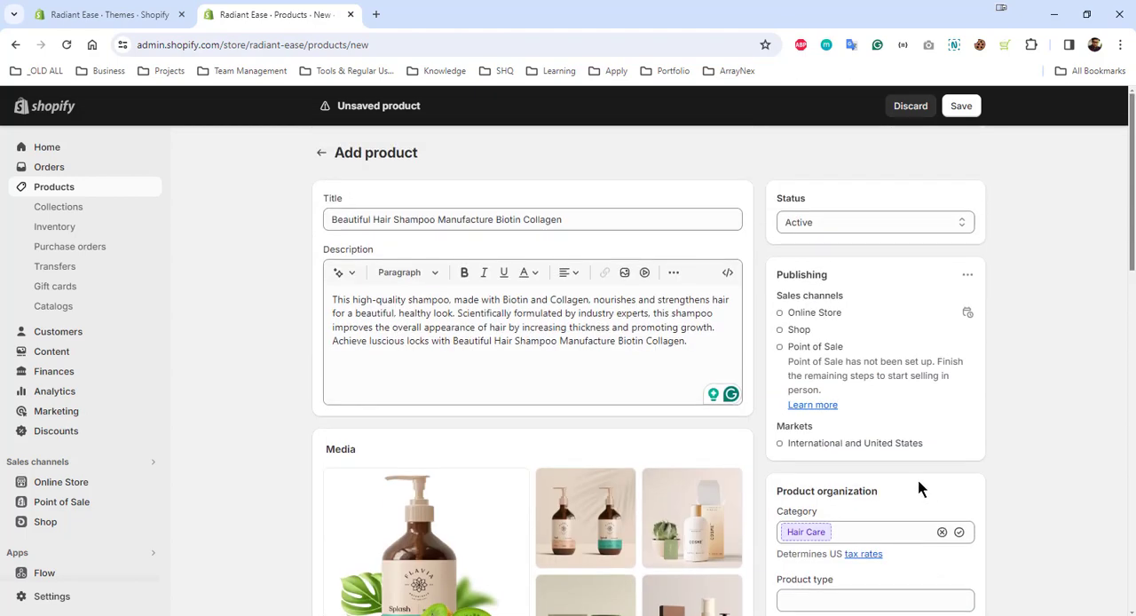
scroll(880, 461, down, 3)
scroll(840, 221, up, 3)
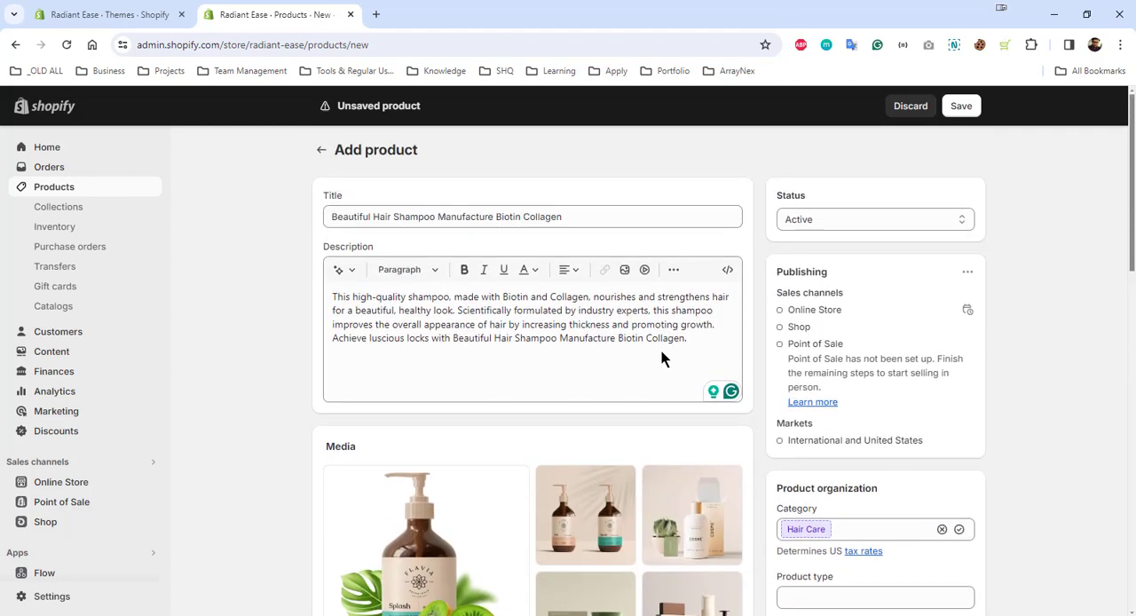
Add the tag "Natual shampoo" to the product's organization details
scroll(846, 399, down, 5)
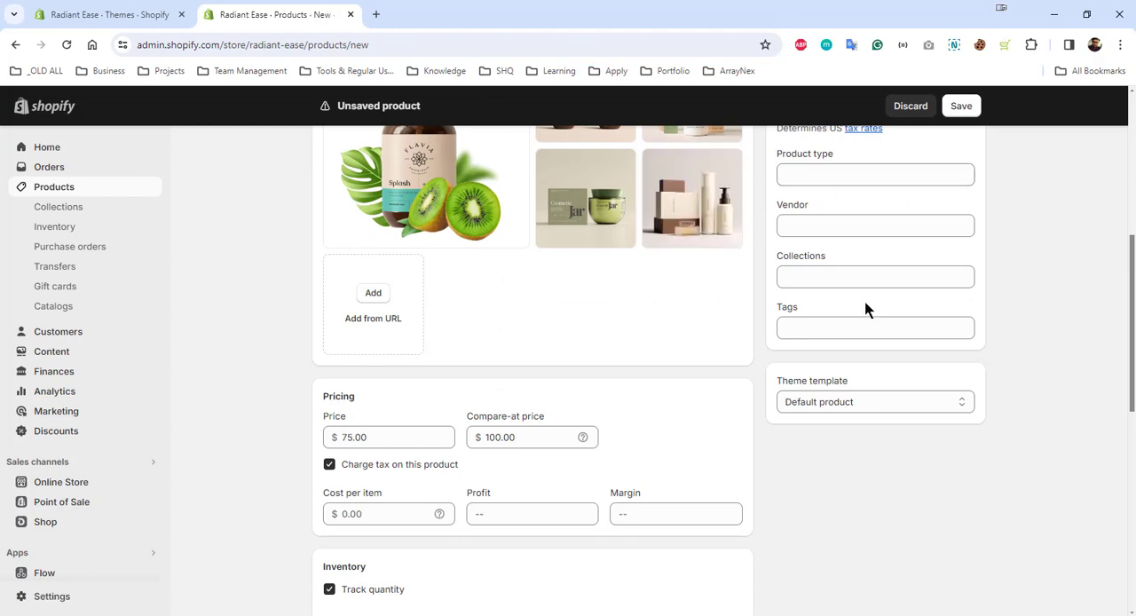
scroll(867, 310, up, 2)
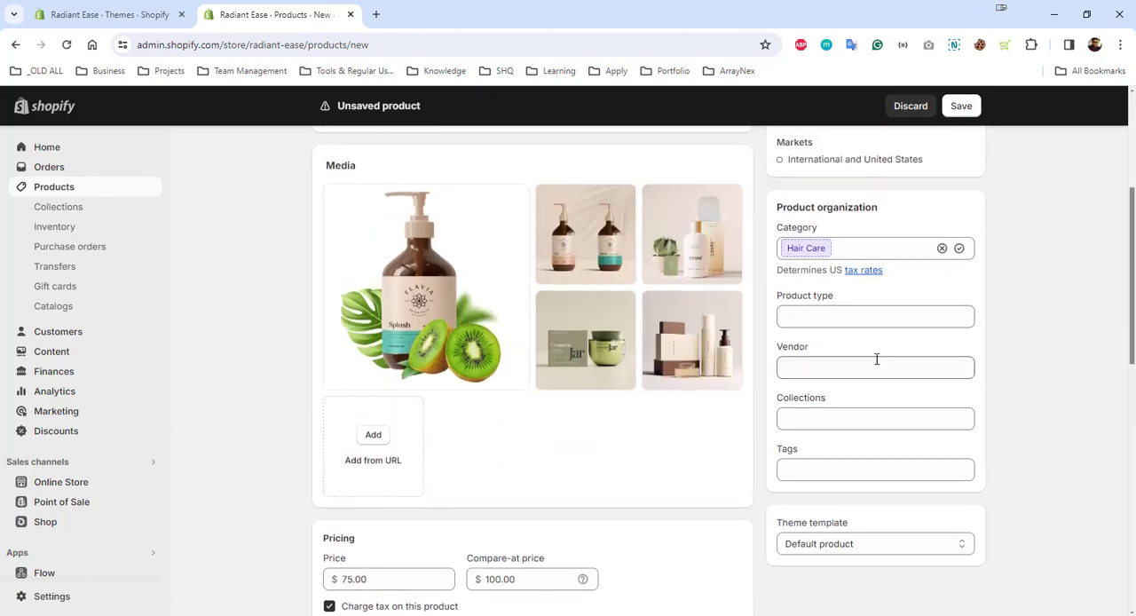
scroll(870, 479, down, 4)
scroll(888, 435, up, 2)
click(835, 256)
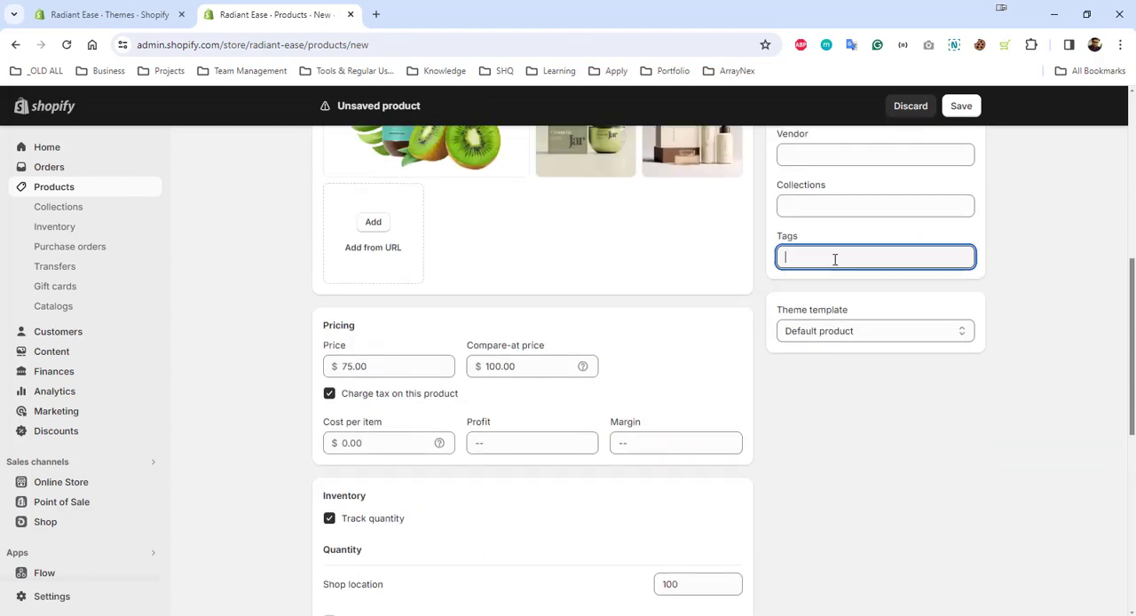
scroll(803, 276, up, 3)
text(natu)
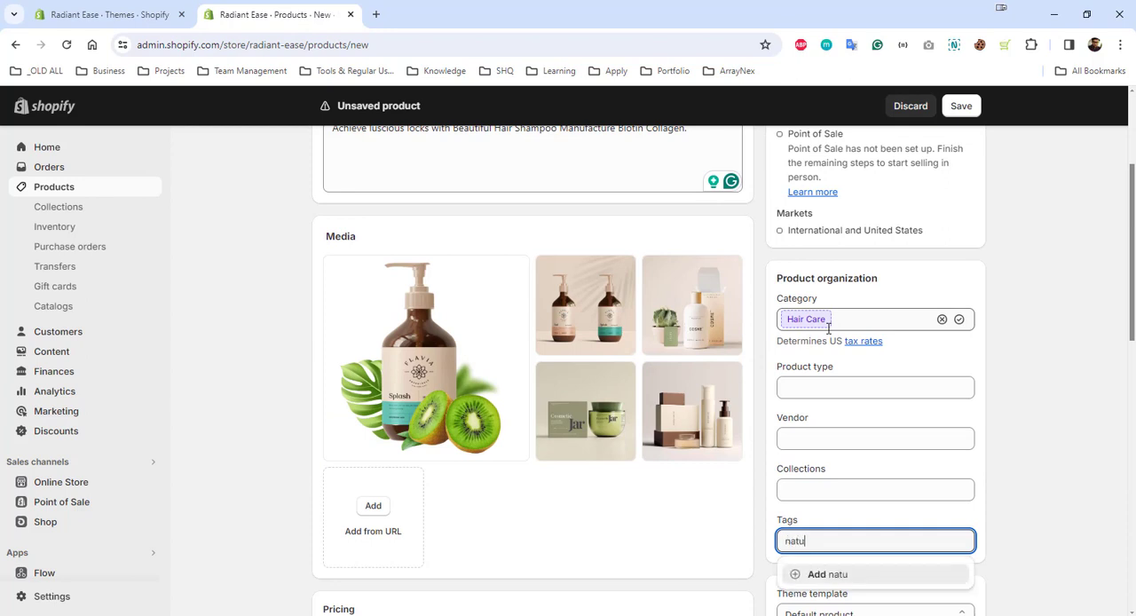
text(al shampoo)
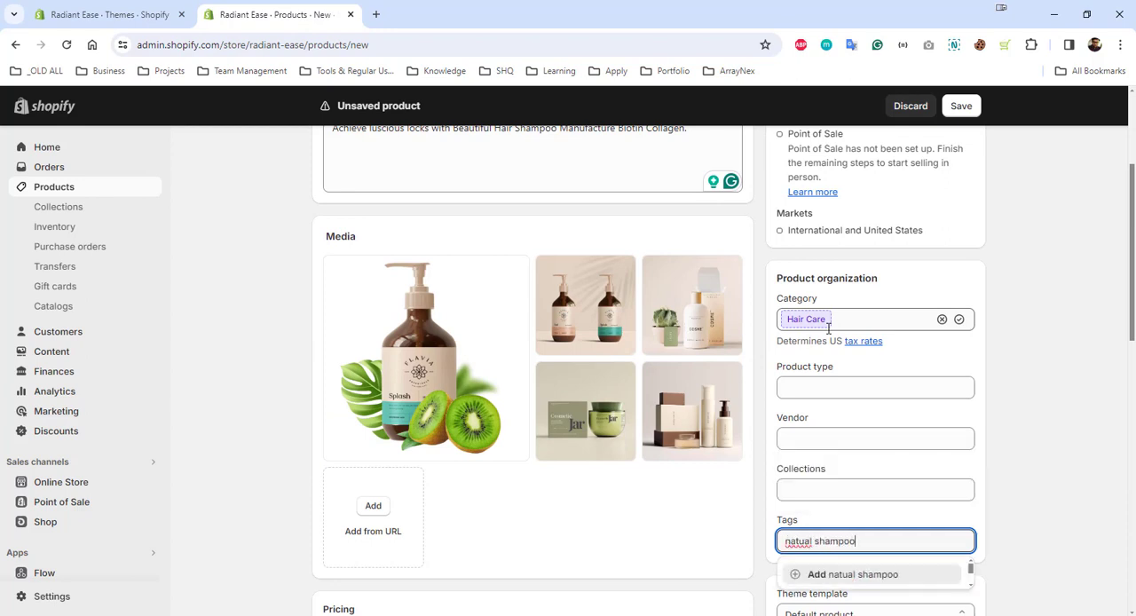
key(Home)
key(shift+Right)
text(N)
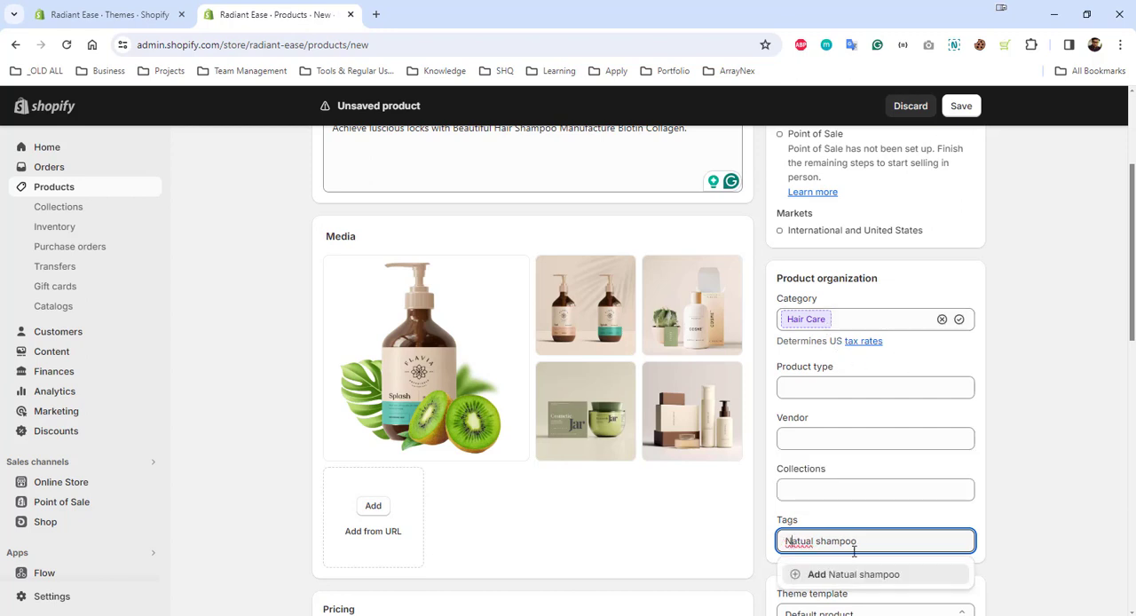
click(858, 574)
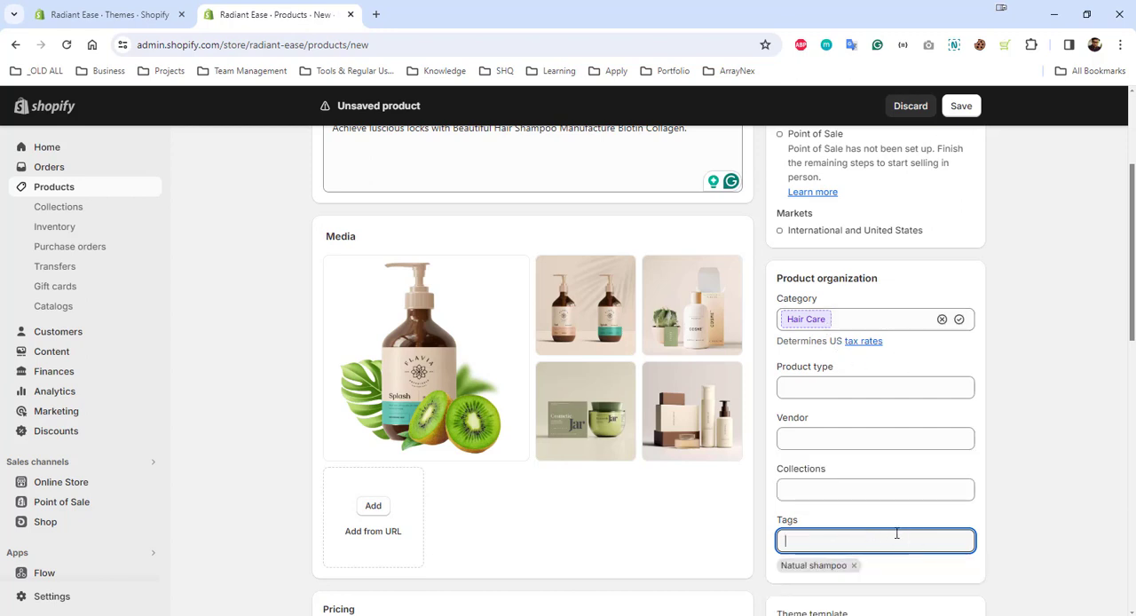
Check which collections are available for the product, assign none, and save the product
click(818, 487)
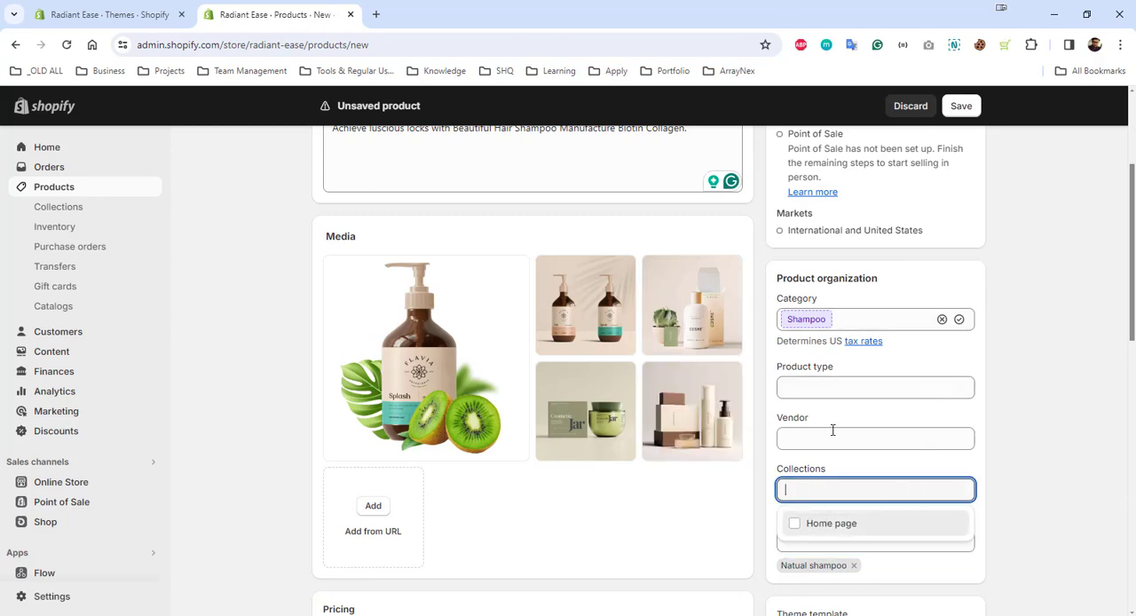
click(995, 443)
scroll(932, 530, down, 4)
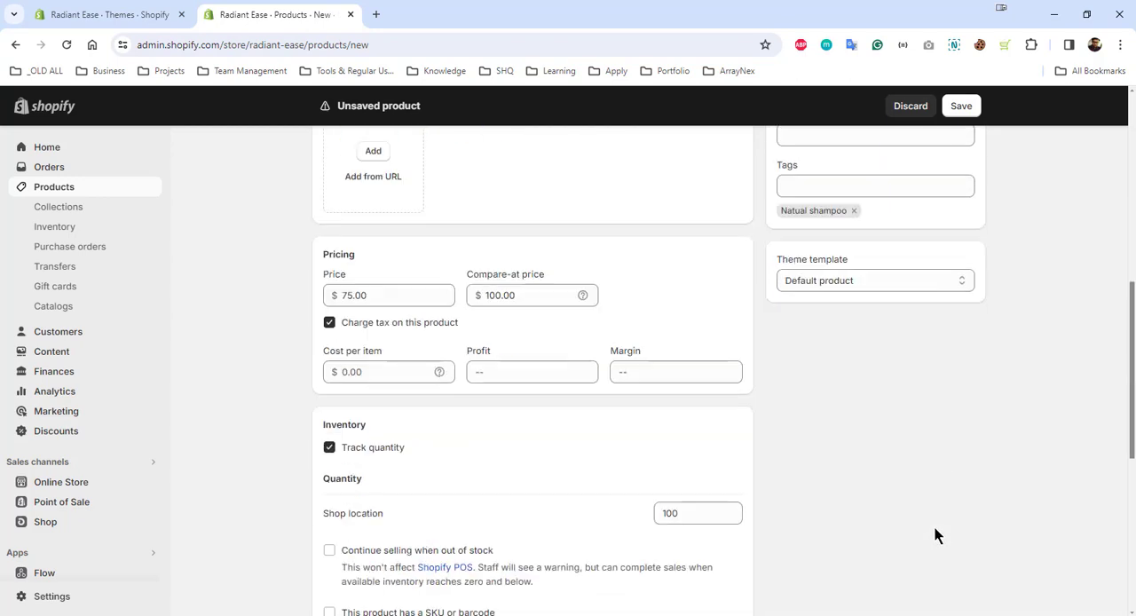
scroll(936, 530, down, 5)
click(965, 596)
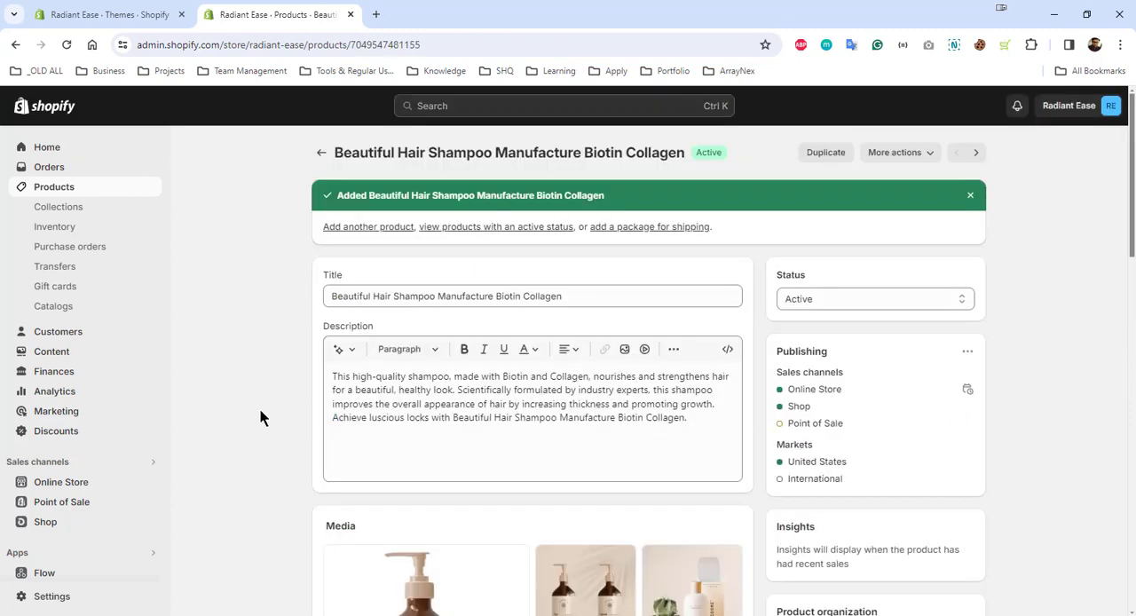
Open the draft Sense theme from the online store's theme library for customizing in a new browser tab
click(60, 487)
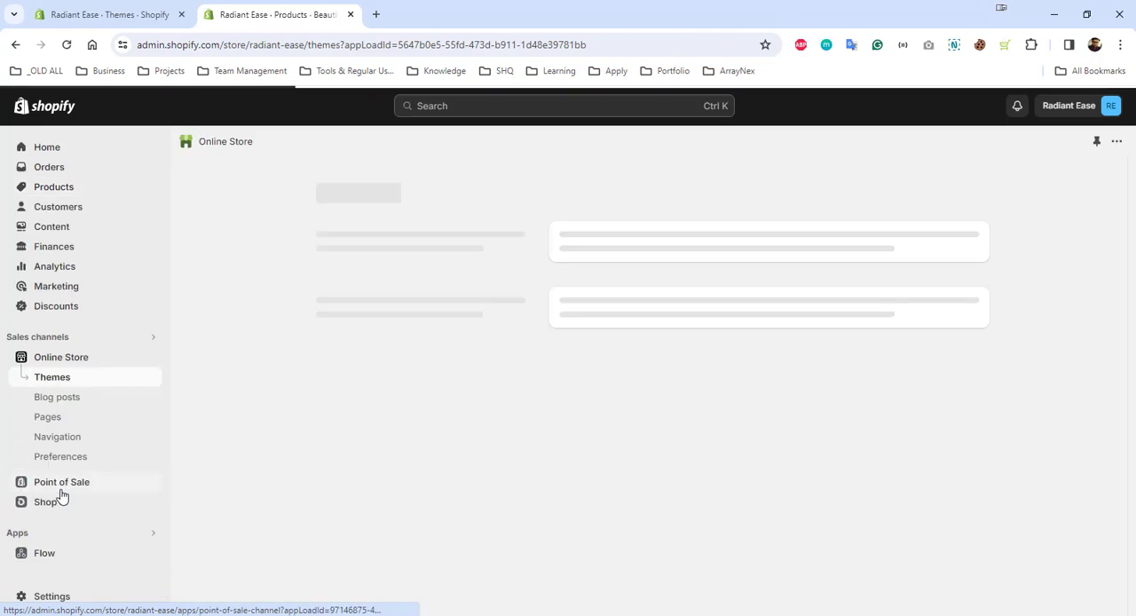
scroll(264, 435, down, 5)
scroll(263, 434, up, 2)
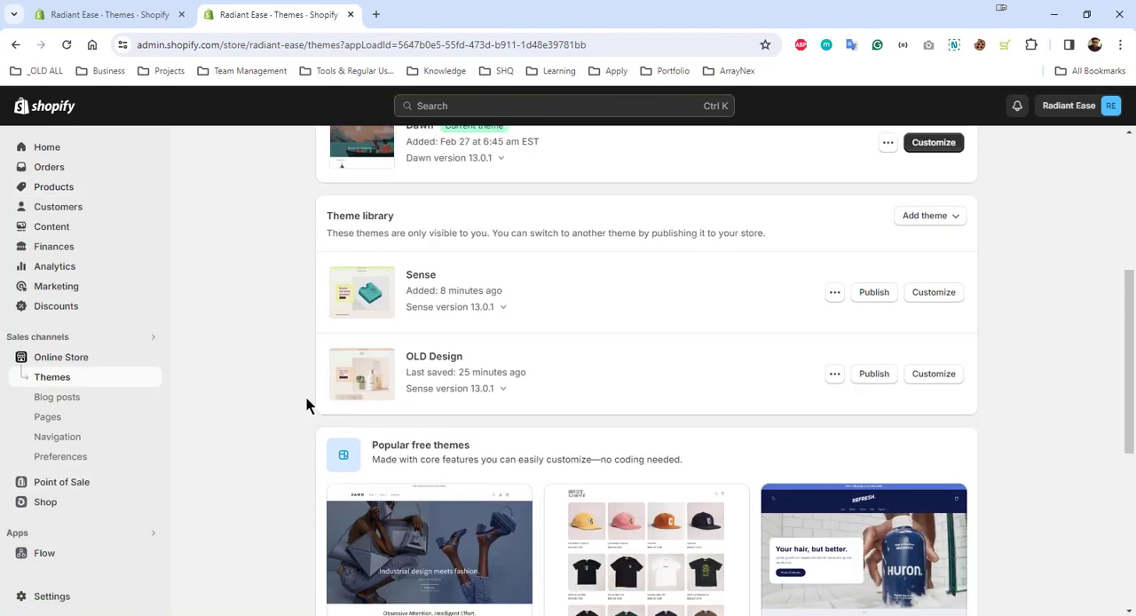
right_click(917, 305)
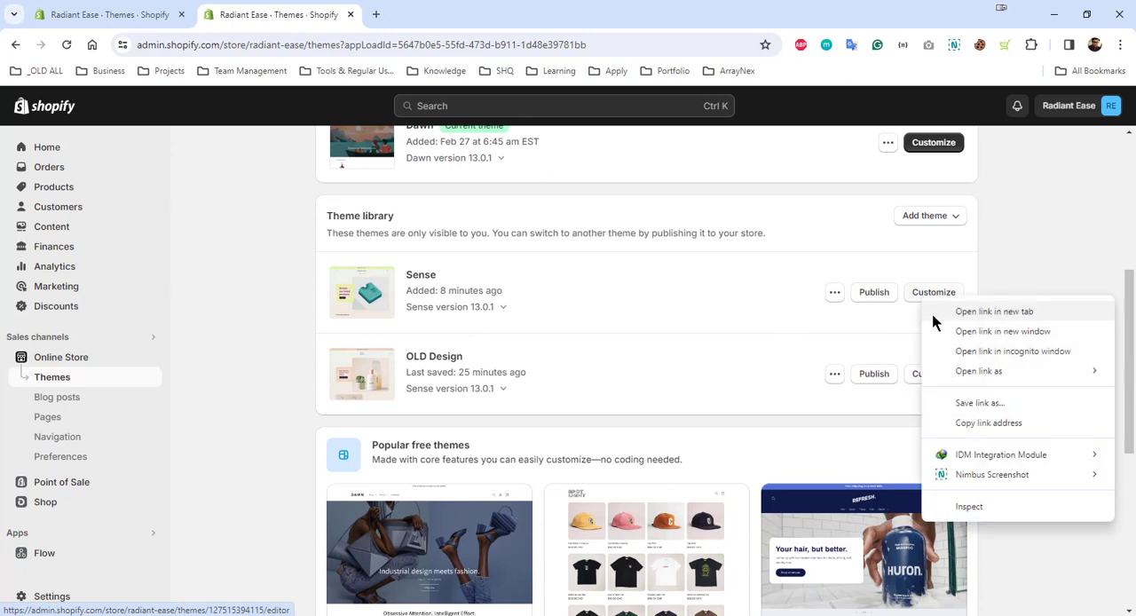
click(932, 313)
click(394, 16)
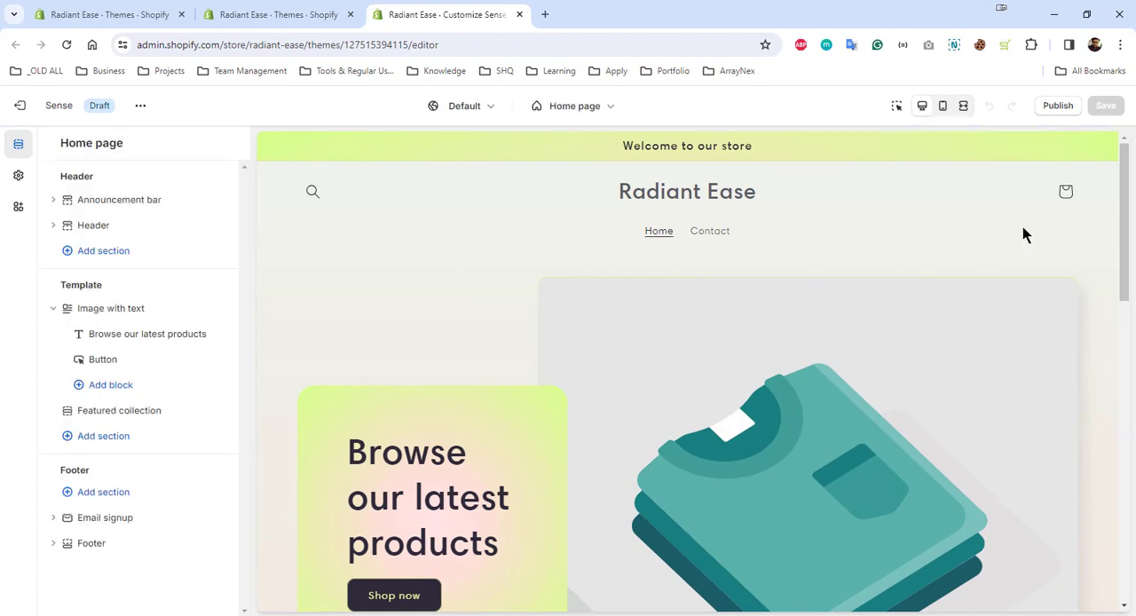
drag(1131, 184, 1117, 157)
Change the announcement bar's text to "10% Discount on first order" and return to the home page's section list
click(53, 199)
click(138, 225)
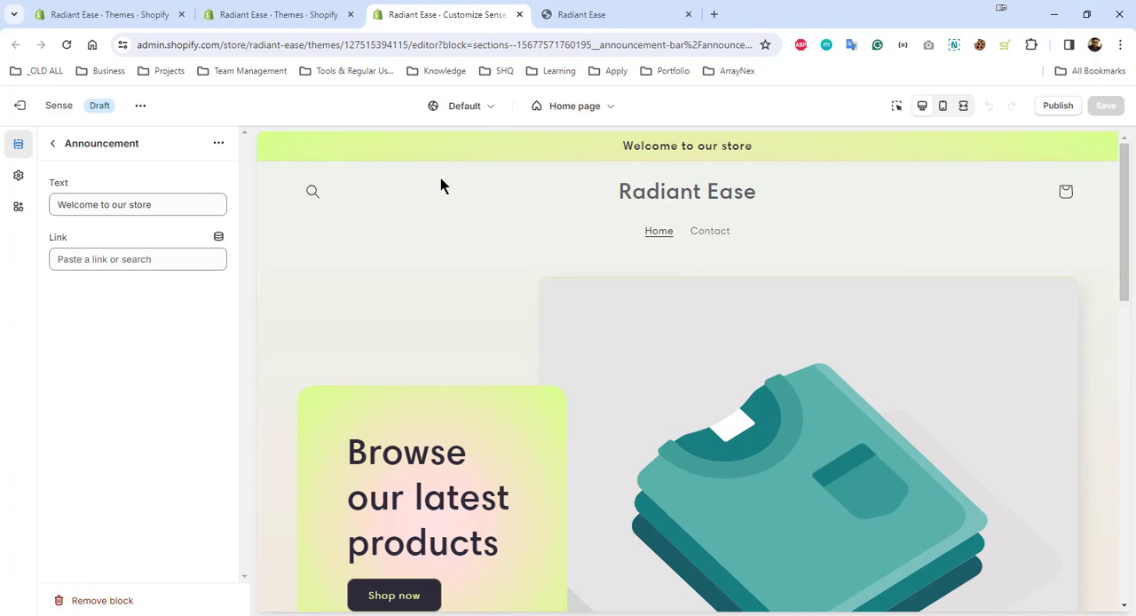
drag(169, 204, 62, 209)
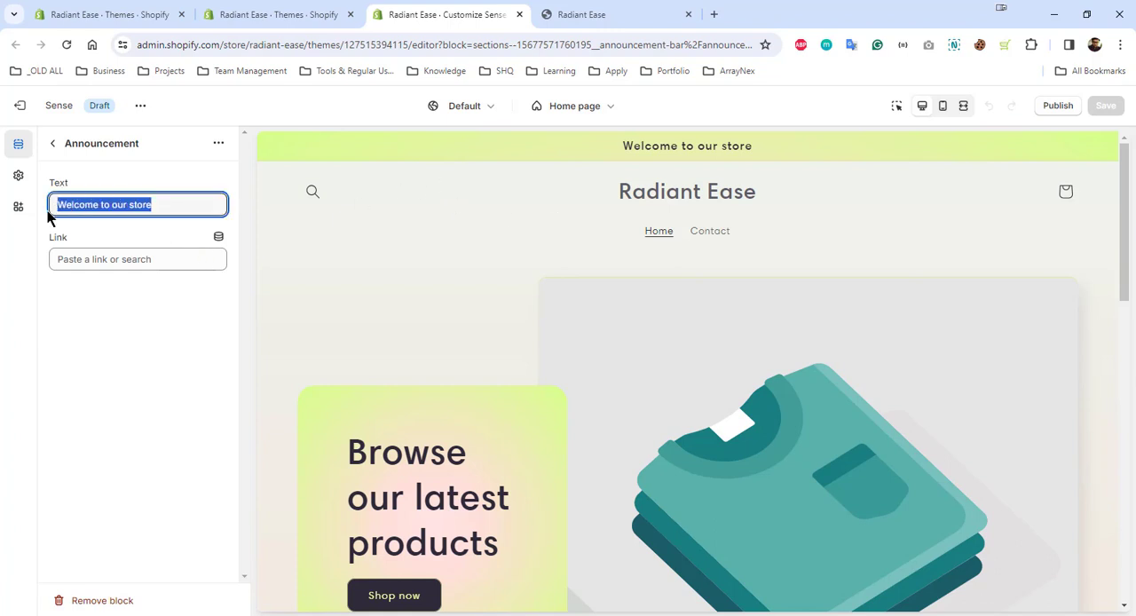
text(10% )
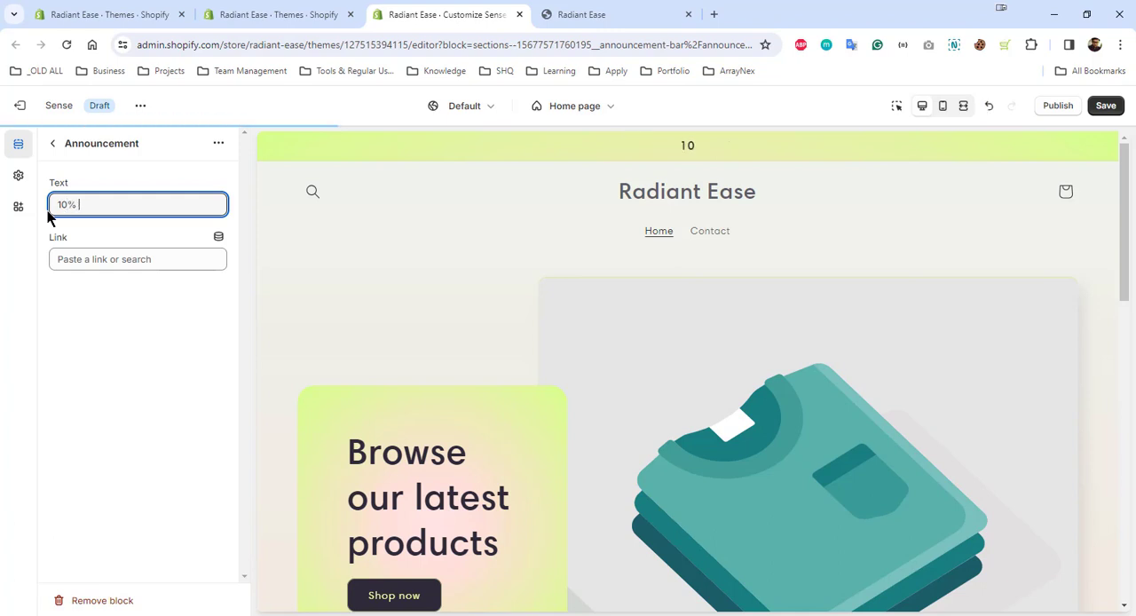
text(Discount o)
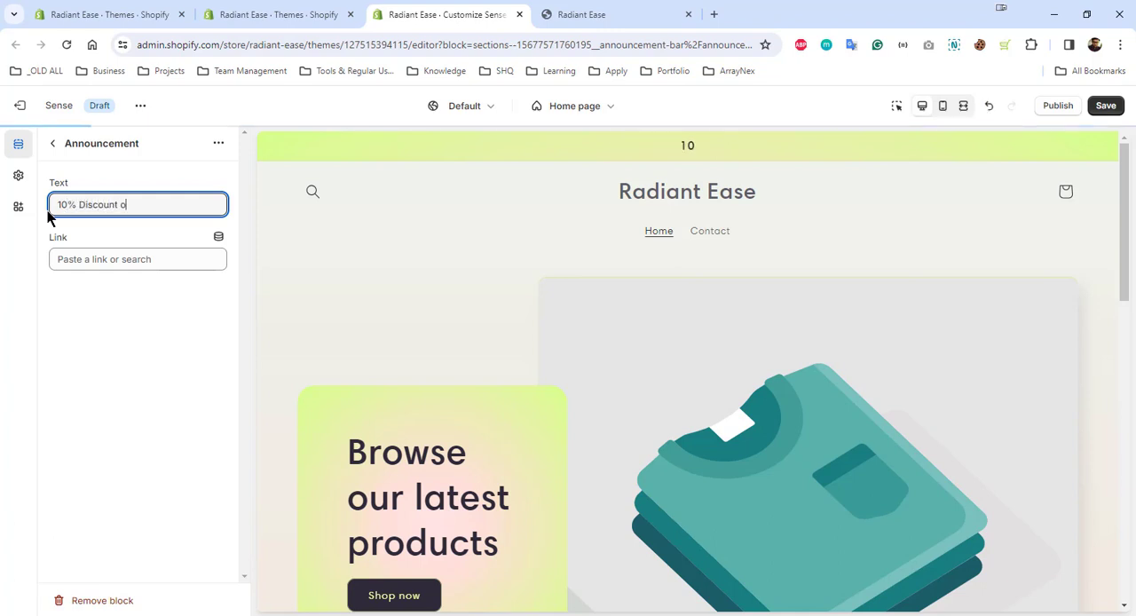
text(n first)
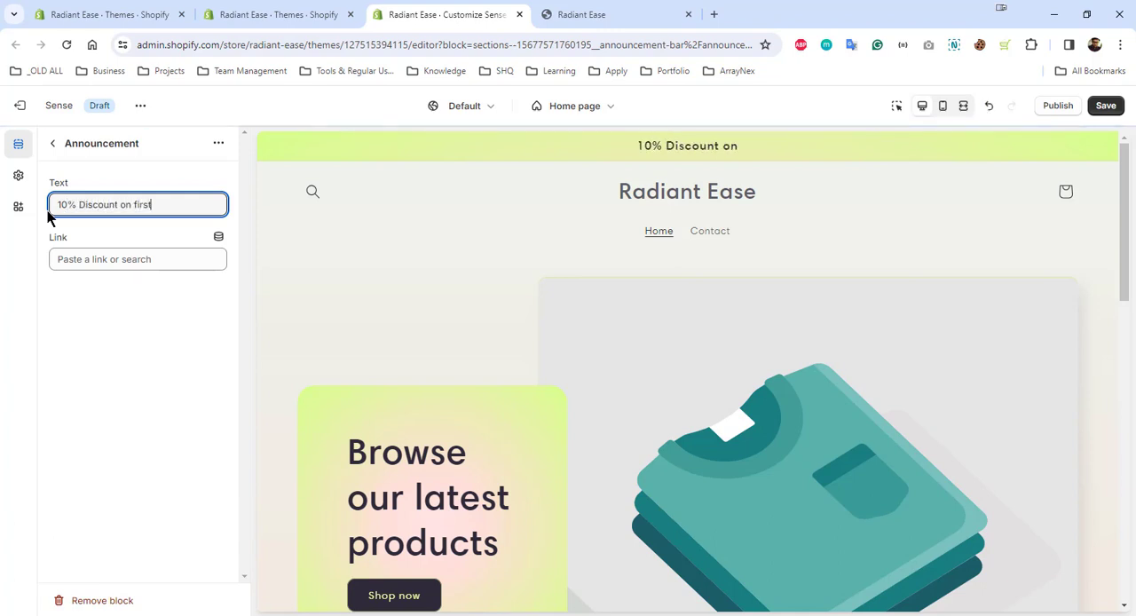
text( order)
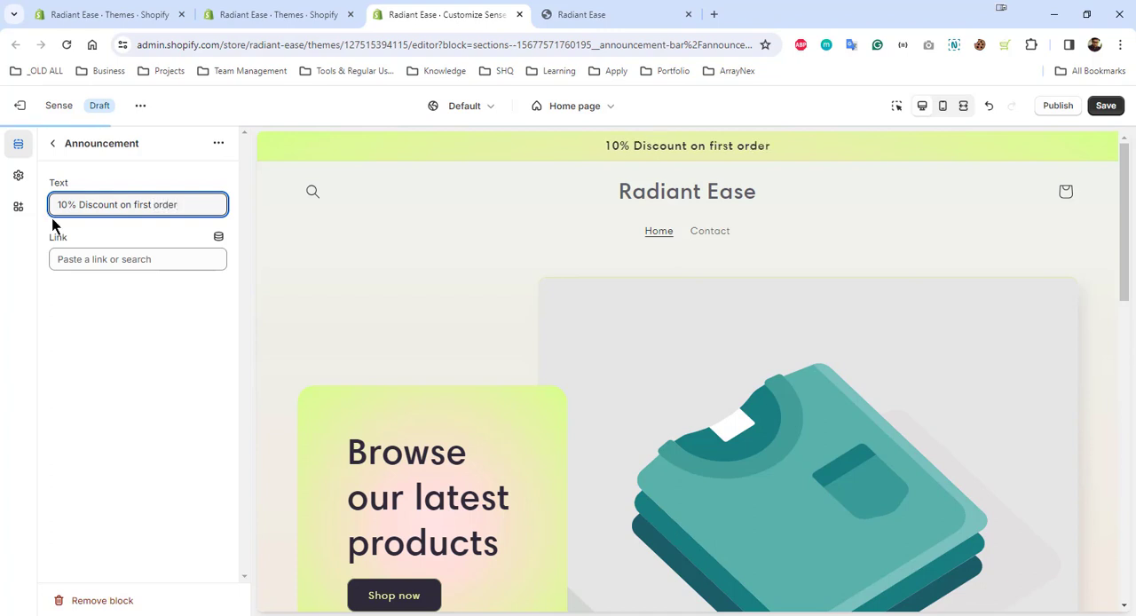
click(99, 309)
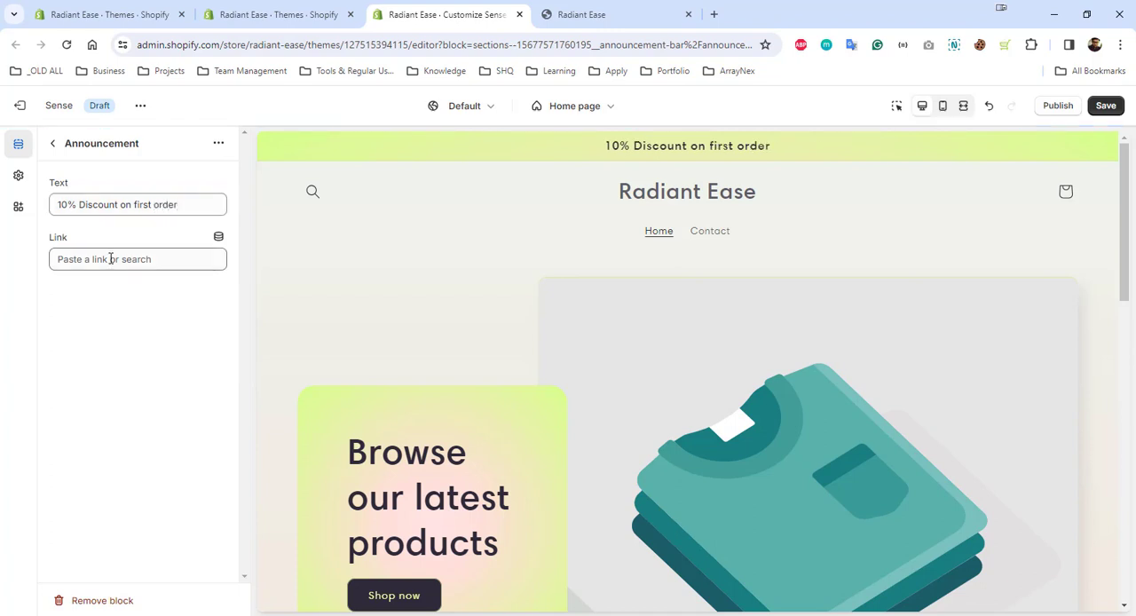
click(52, 143)
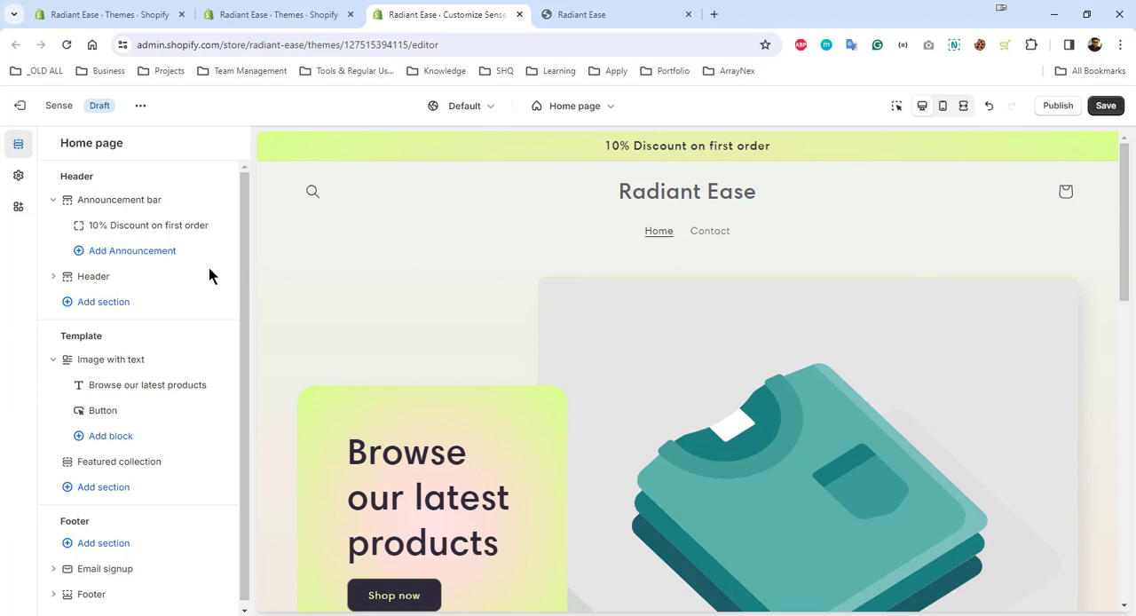
Set the theme's logo to the Radiant Ease PNG whose name starts with logo-tr_bd58d6 from the store library
click(19, 178)
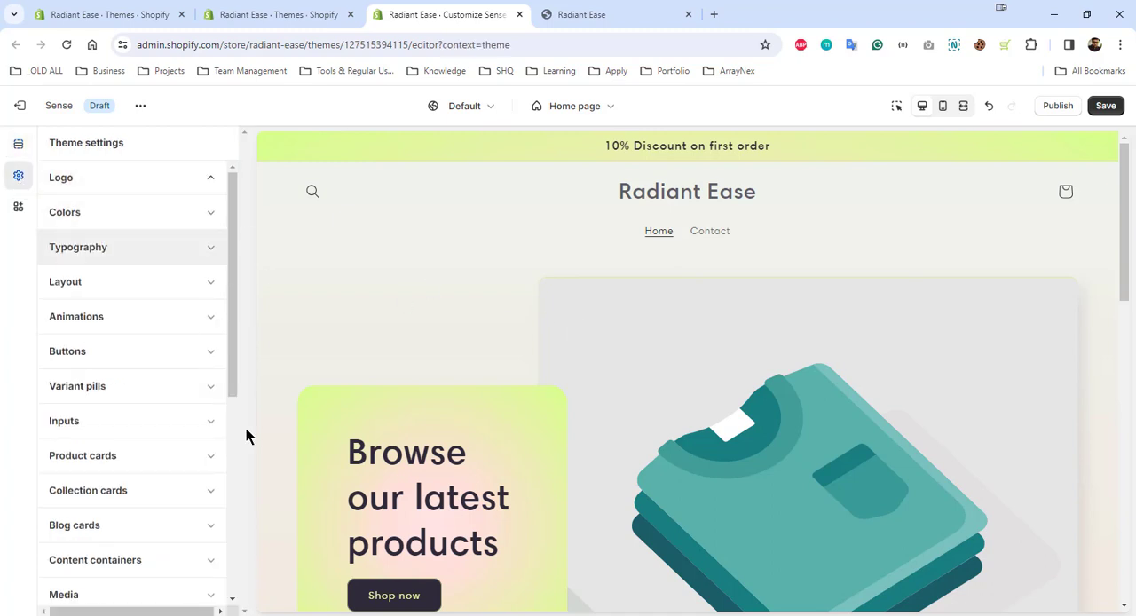
click(140, 244)
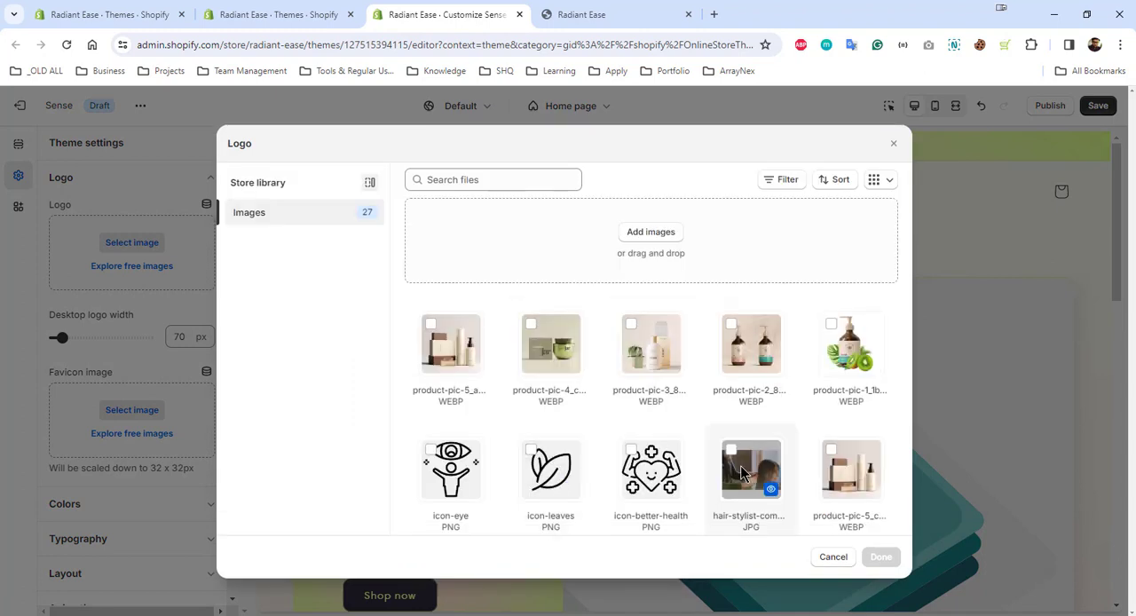
scroll(817, 447, down, 4)
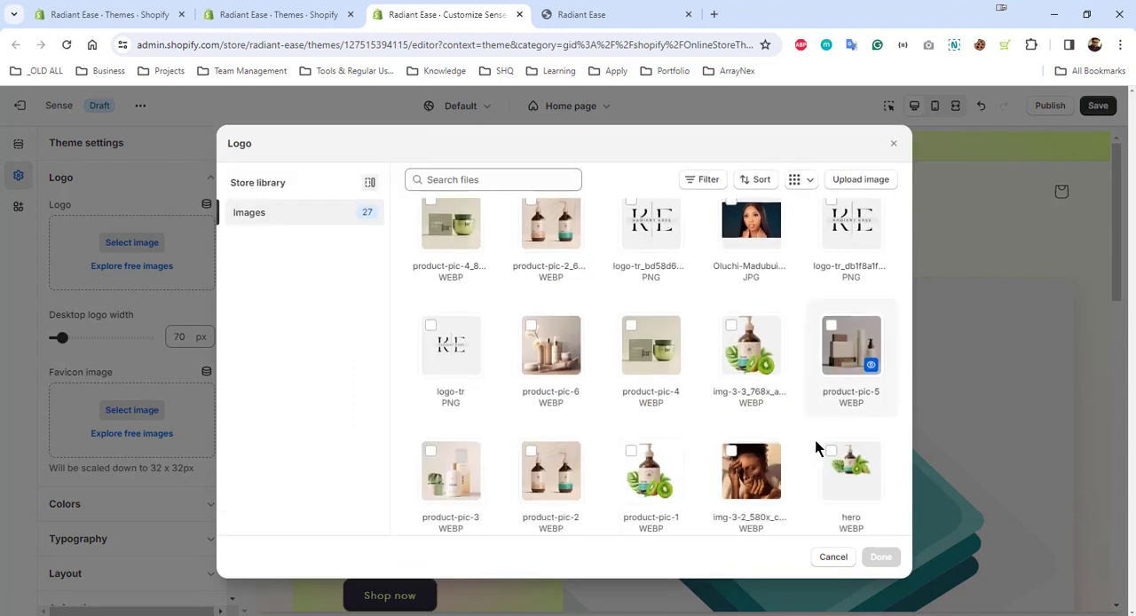
scroll(787, 439, up, 1)
click(648, 312)
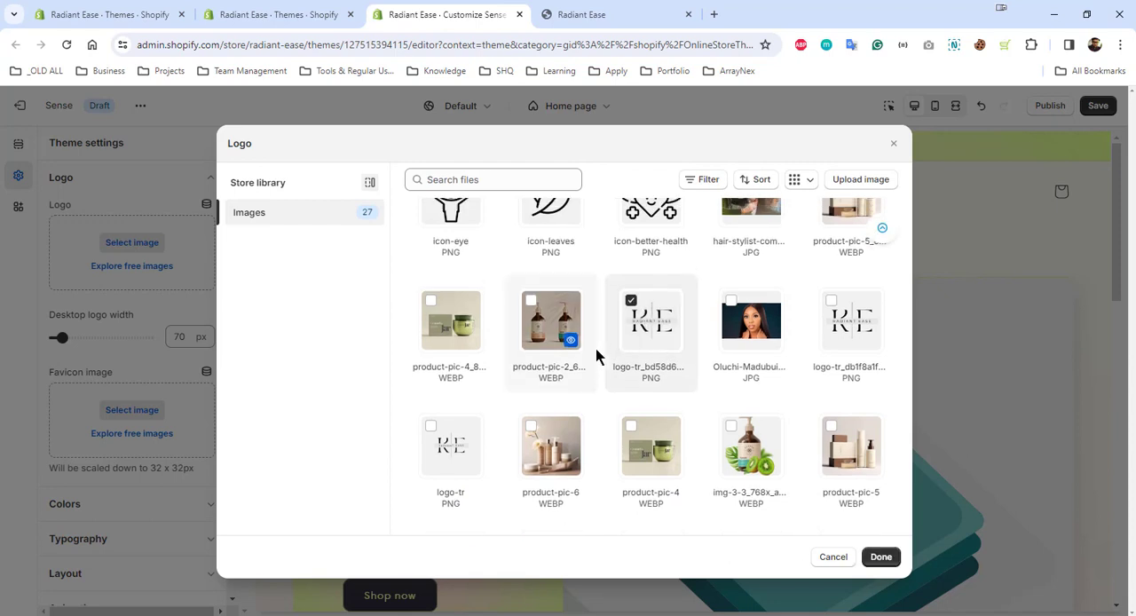
scroll(604, 355, up, 3)
scroll(696, 457, down, 3)
scroll(681, 469, up, 3)
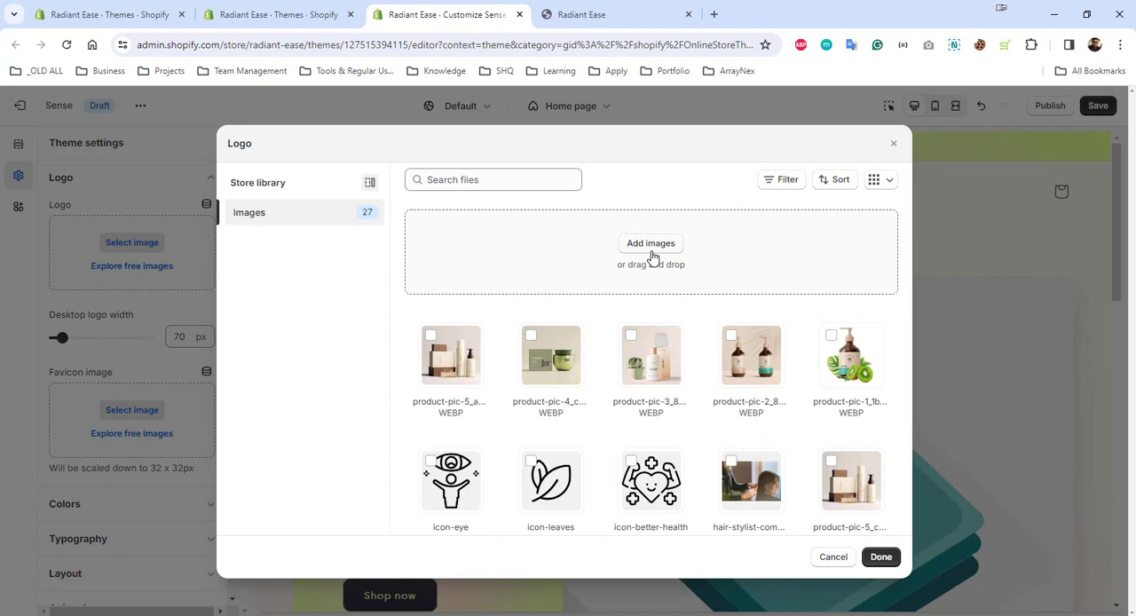
scroll(789, 450, down, 4)
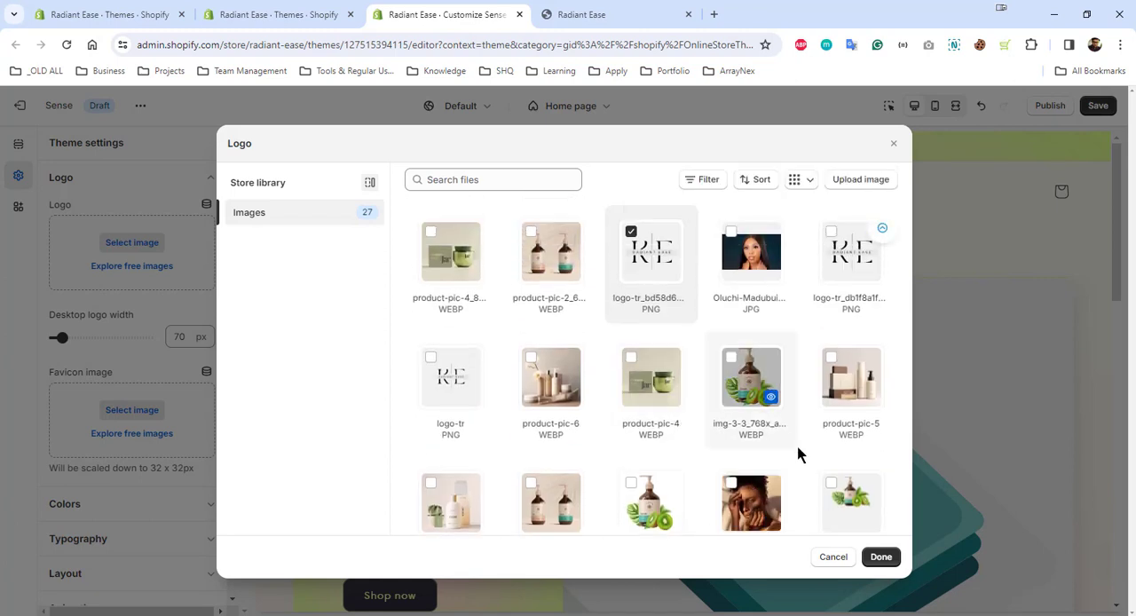
click(883, 559)
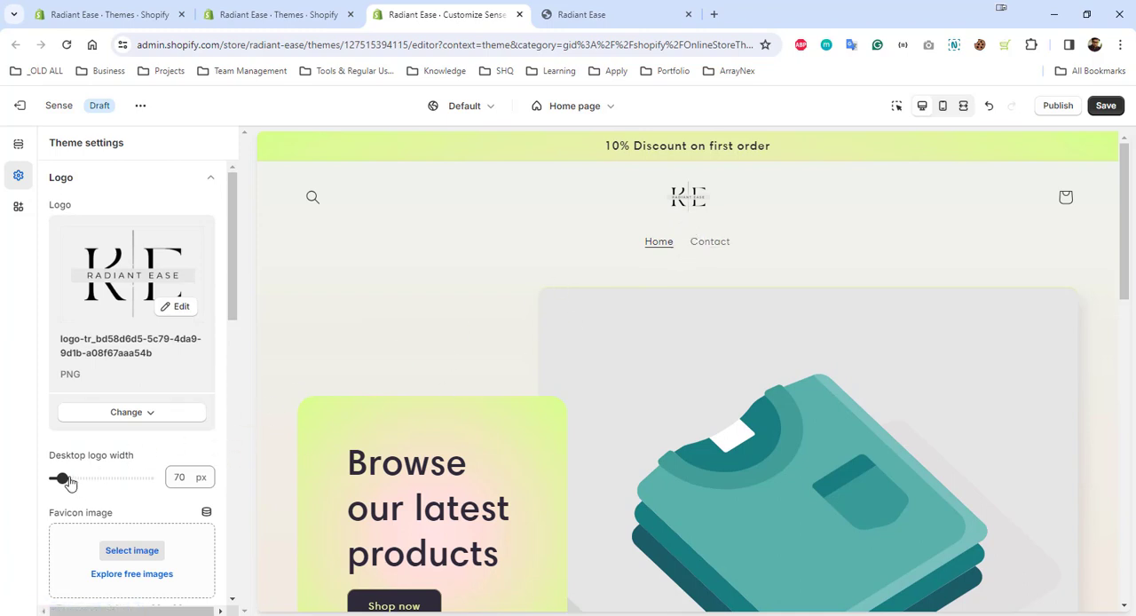
Set the desktop logo width to 180 px and save the theme changes
drag(64, 478, 87, 477)
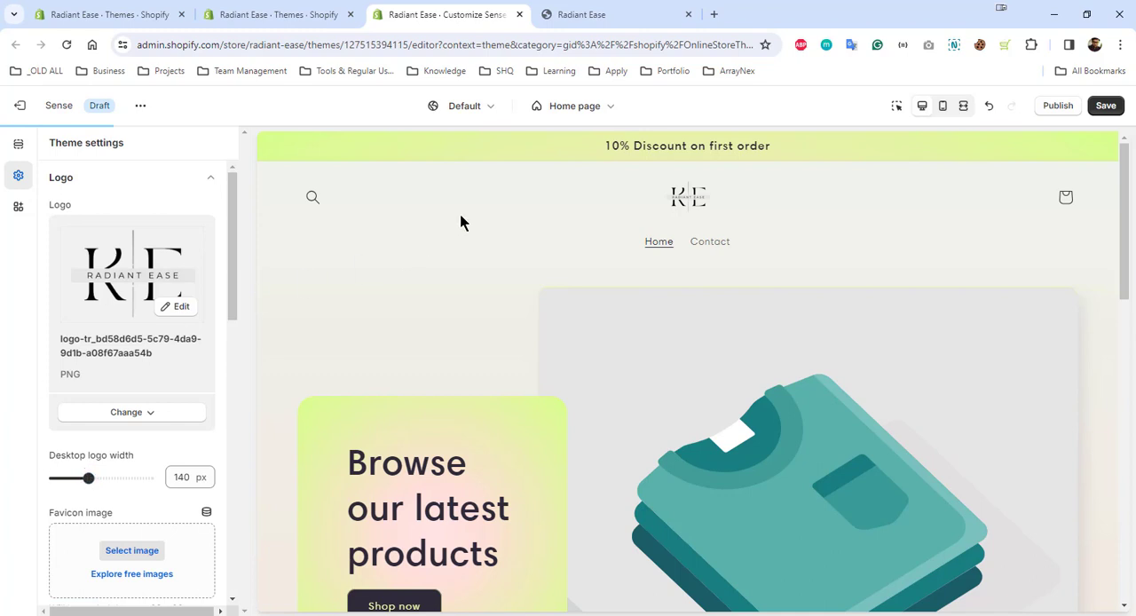
click(103, 478)
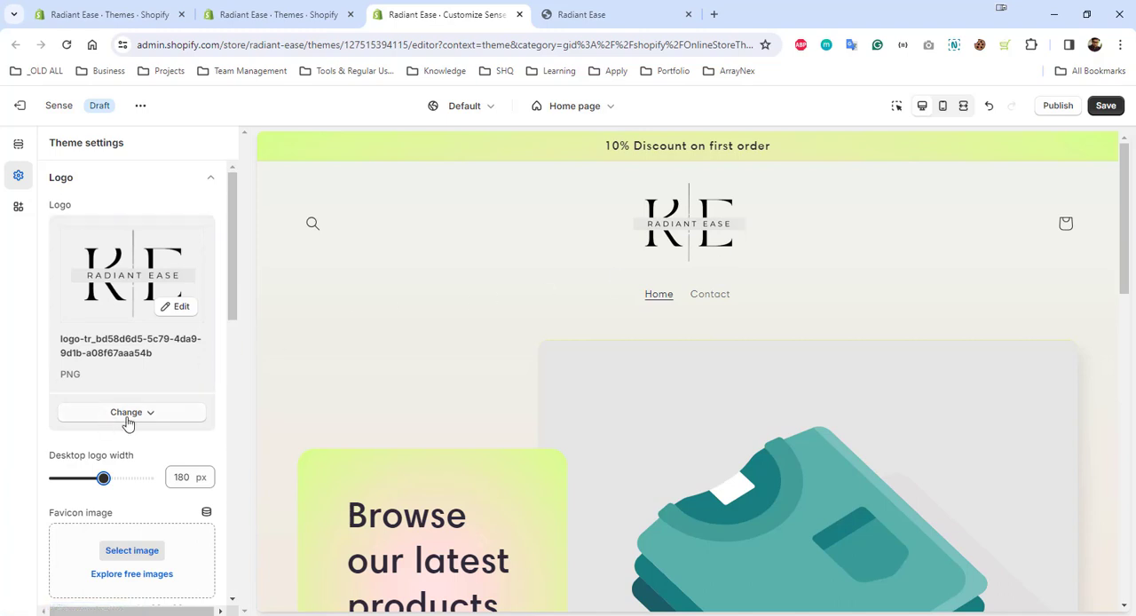
scroll(133, 426, down, 2)
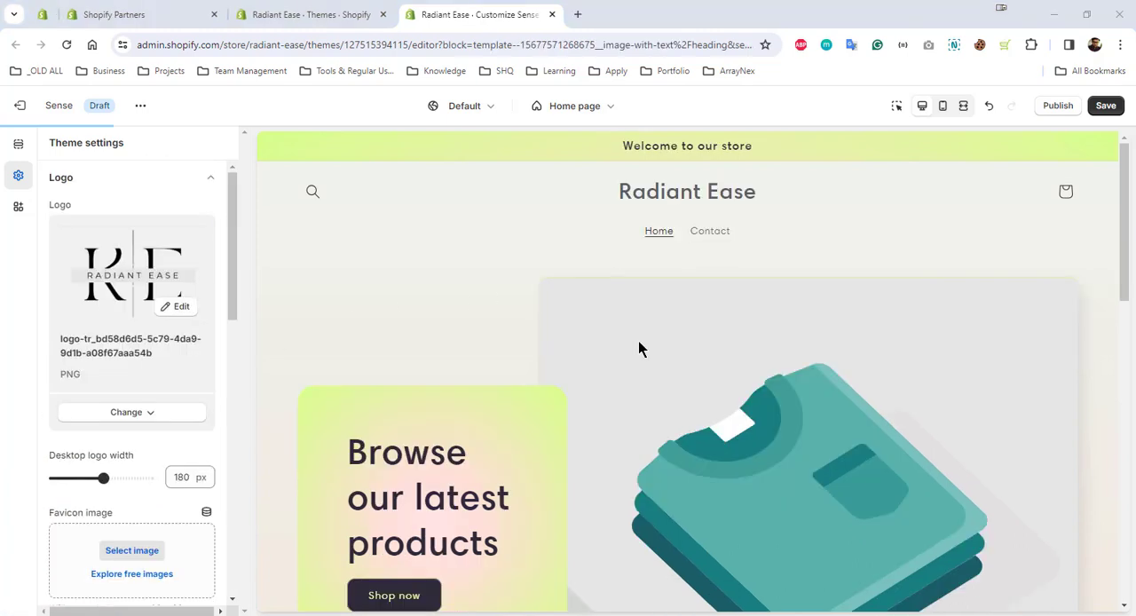
click(1106, 106)
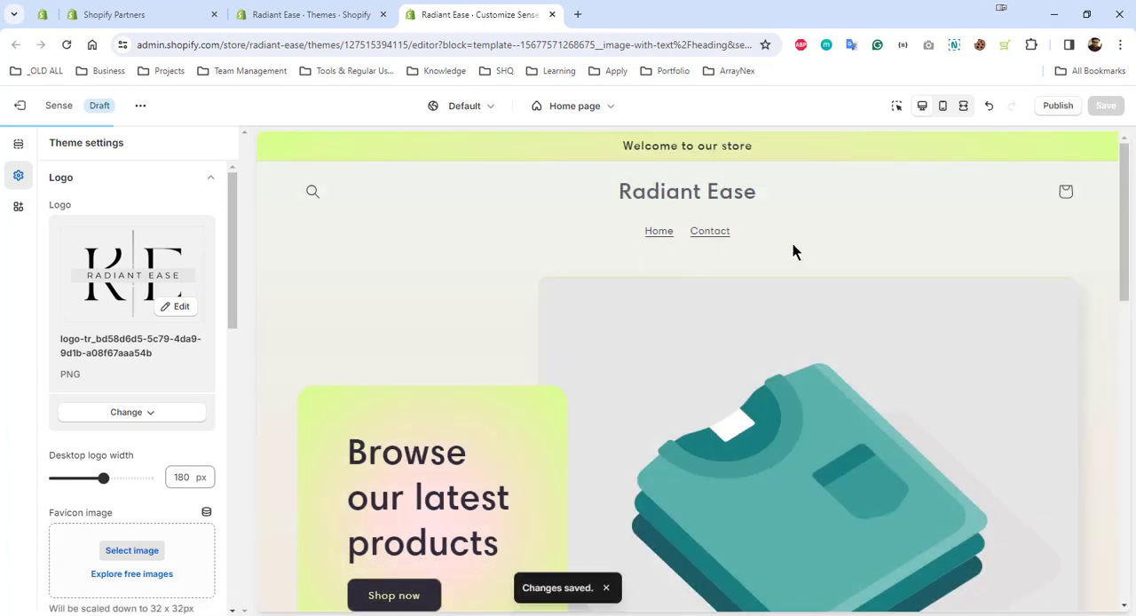
Set the home page's Image with text section to use the product-pic-3 image from the store library
click(18, 143)
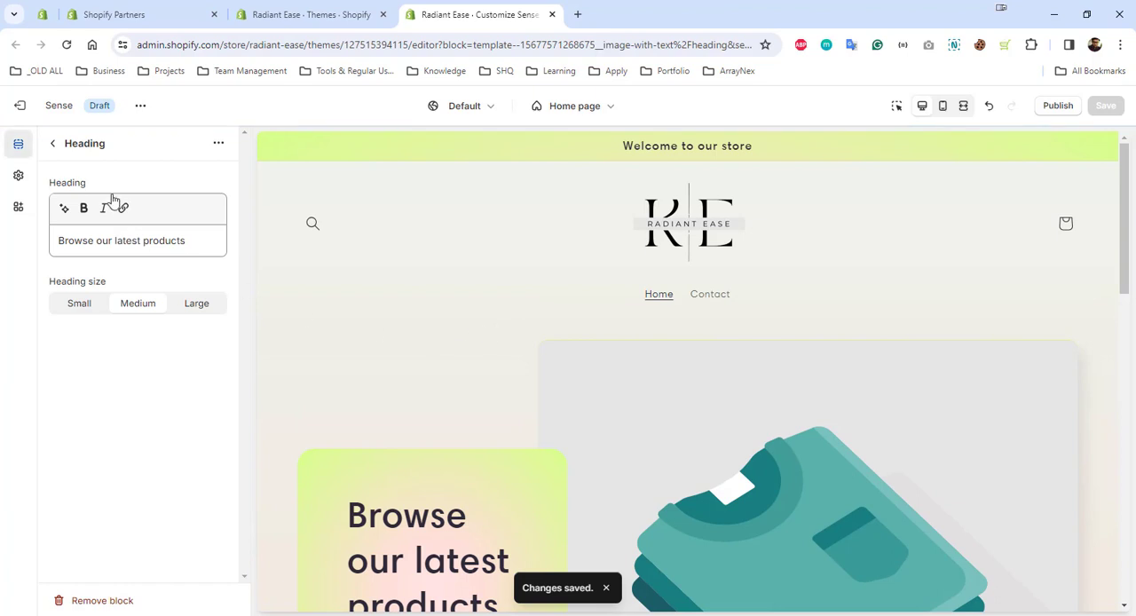
click(58, 148)
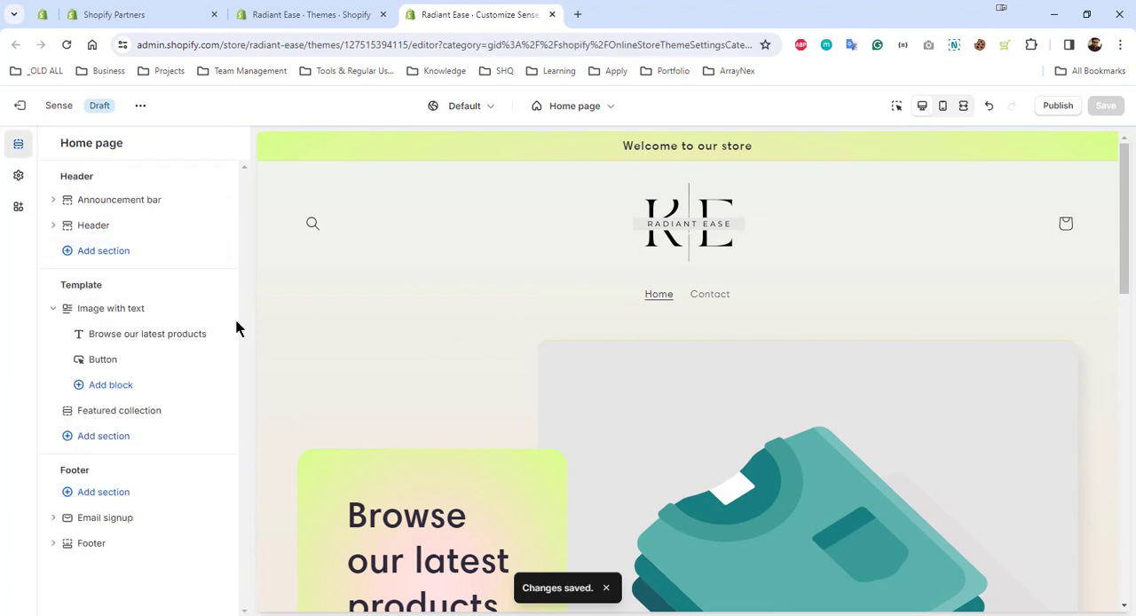
click(117, 308)
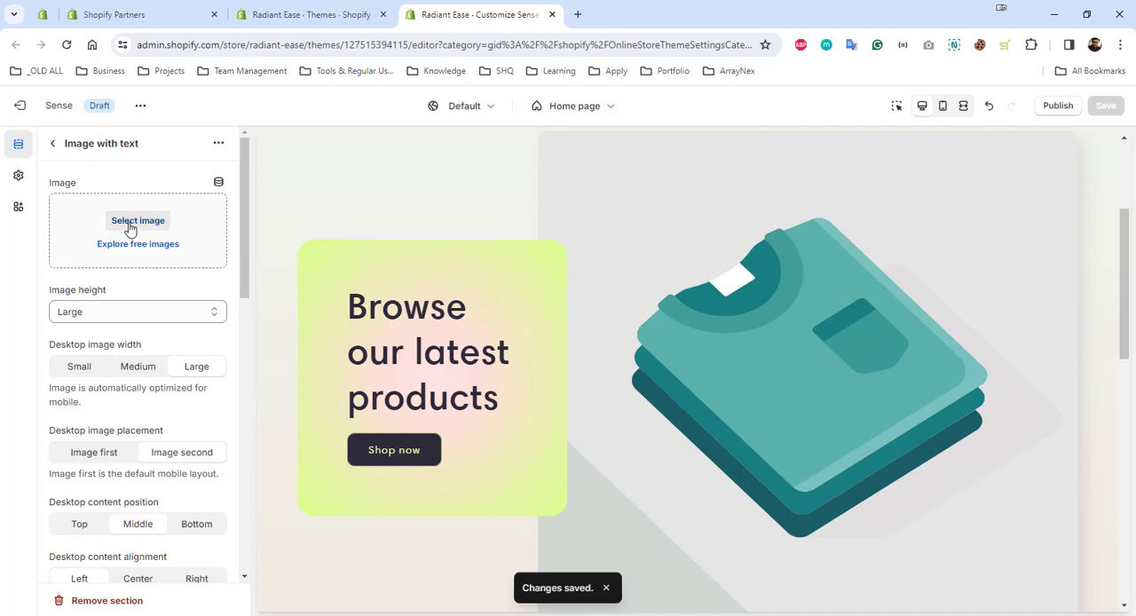
scroll(736, 417, down, 5)
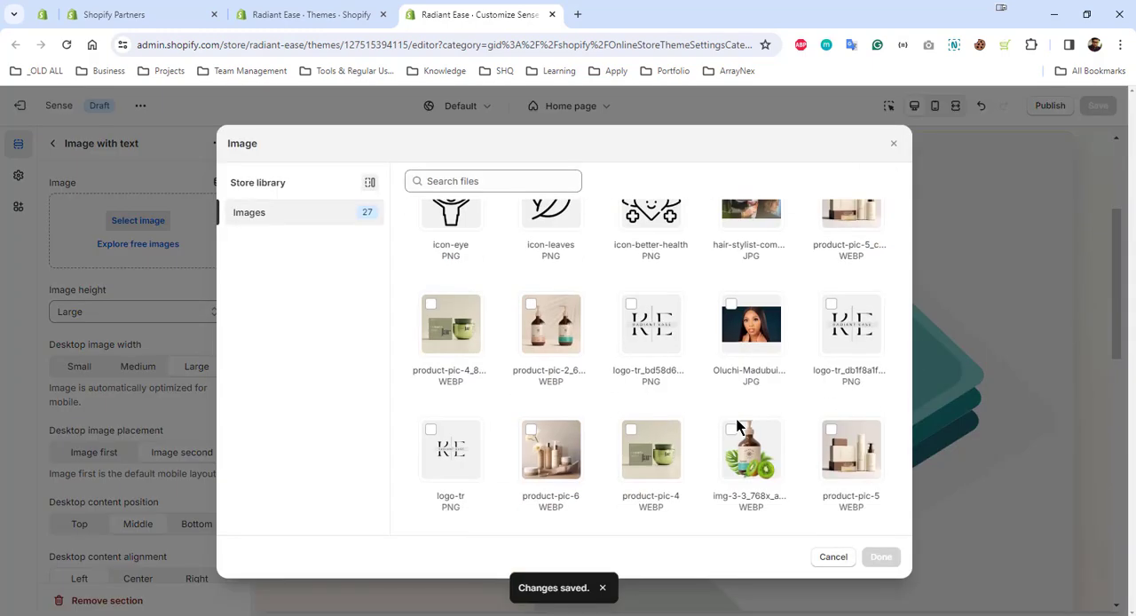
scroll(736, 419, down, 1)
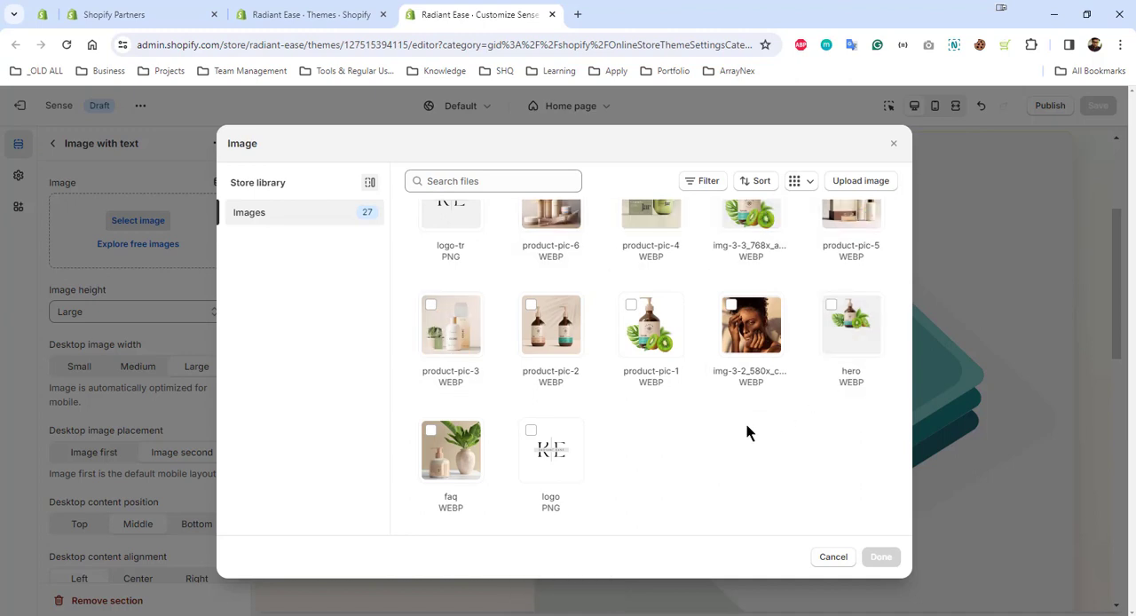
scroll(746, 425, up, 2)
scroll(746, 425, up, 3)
scroll(747, 425, down, 5)
click(451, 324)
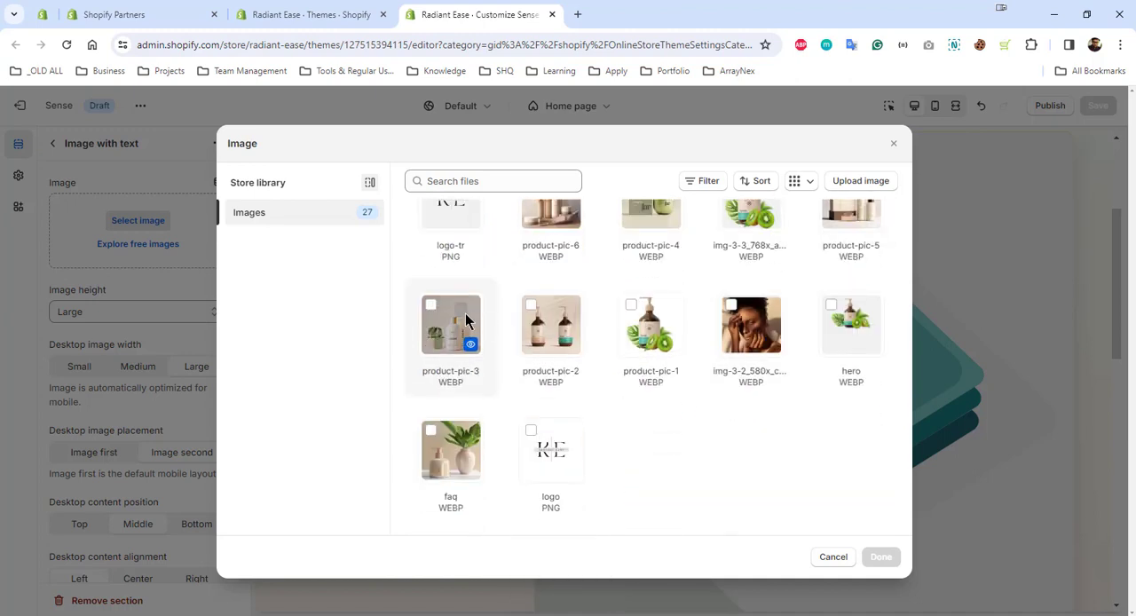
click(880, 557)
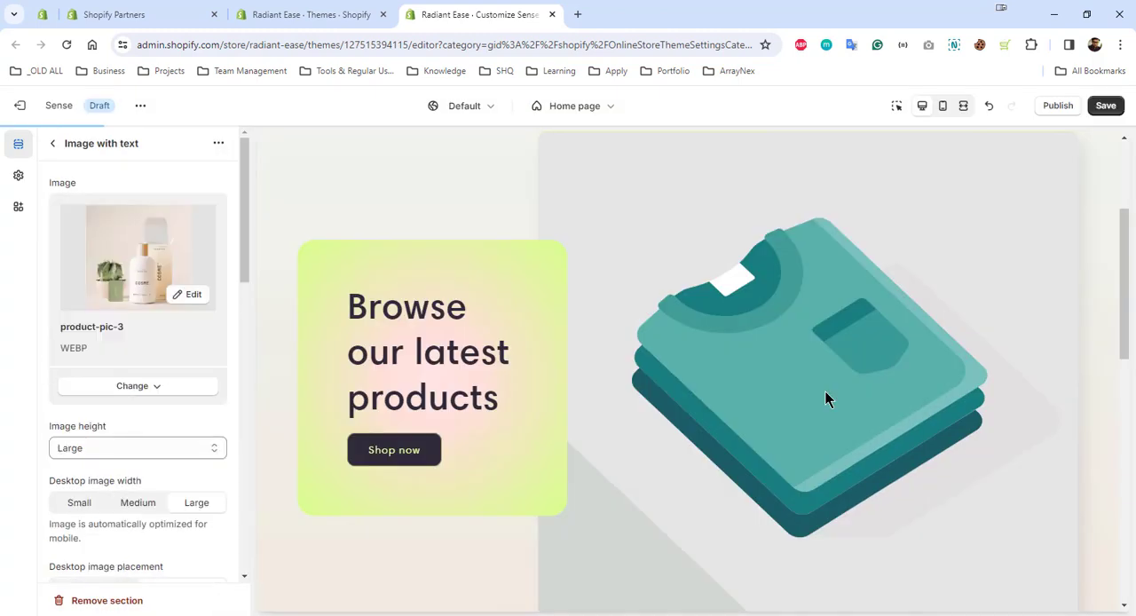
scroll(765, 327, down, 2)
scroll(766, 331, up, 1)
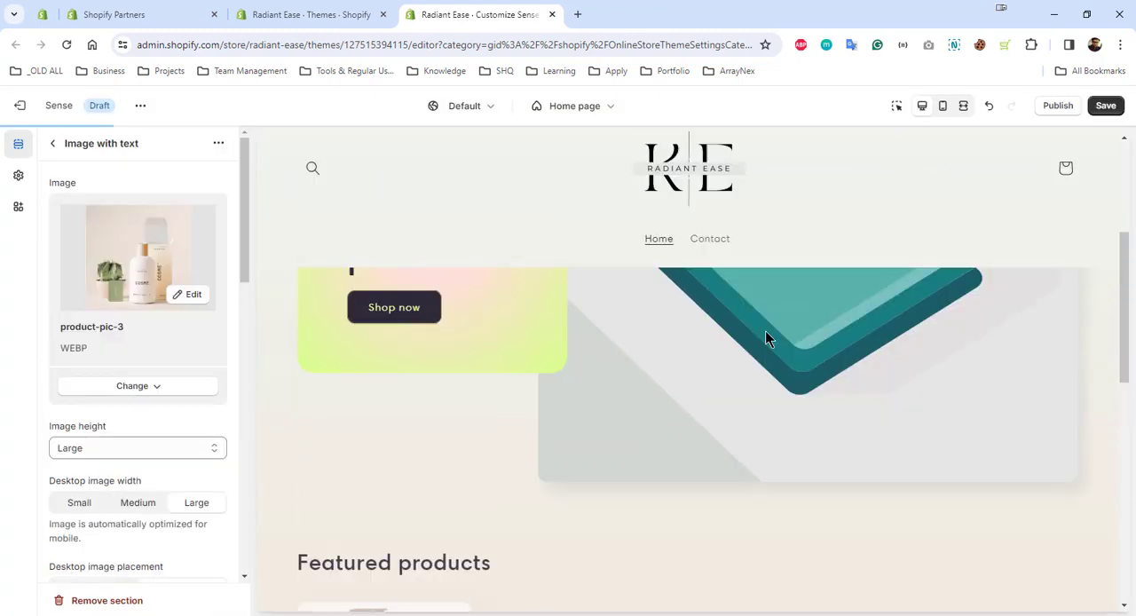
scroll(410, 425, up, 2)
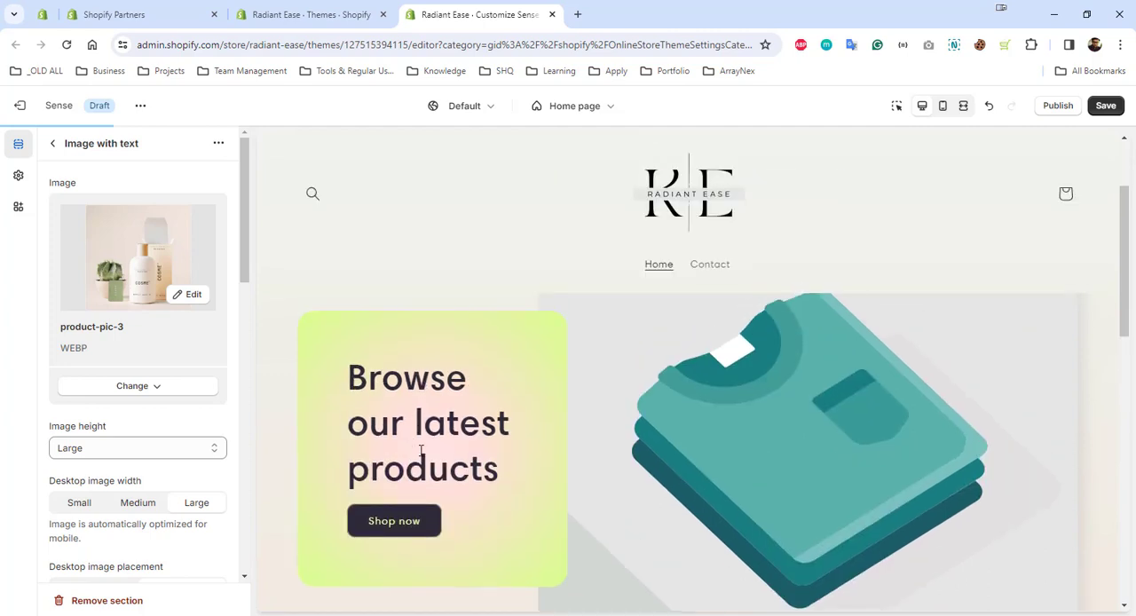
Change the Image with text section's heading to "Hair Solution Come's form Nature" and check it in the page preview
click(52, 143)
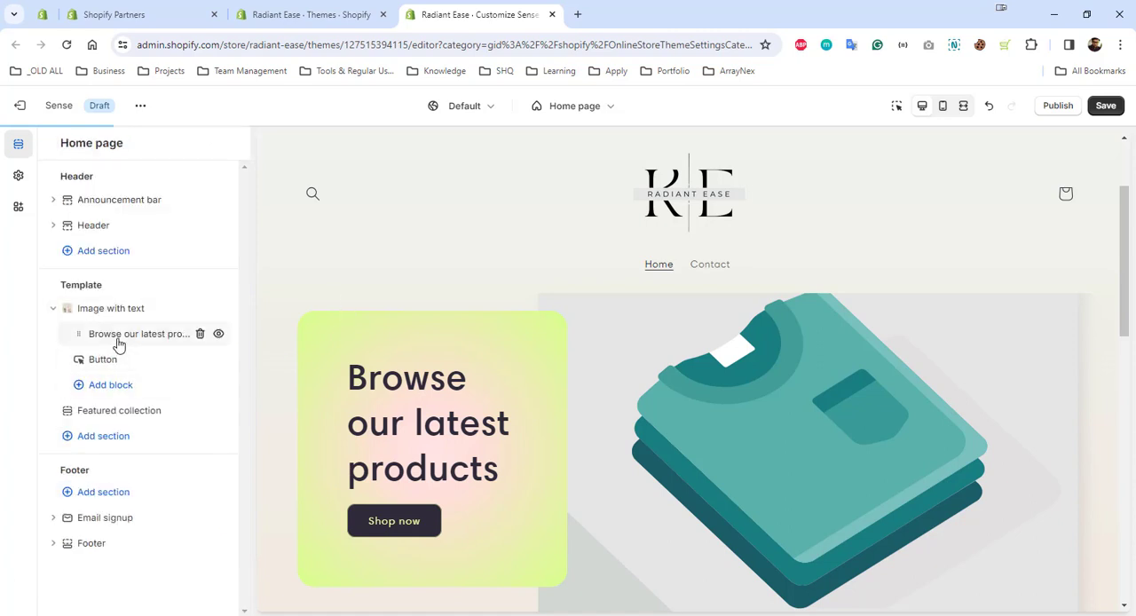
click(117, 343)
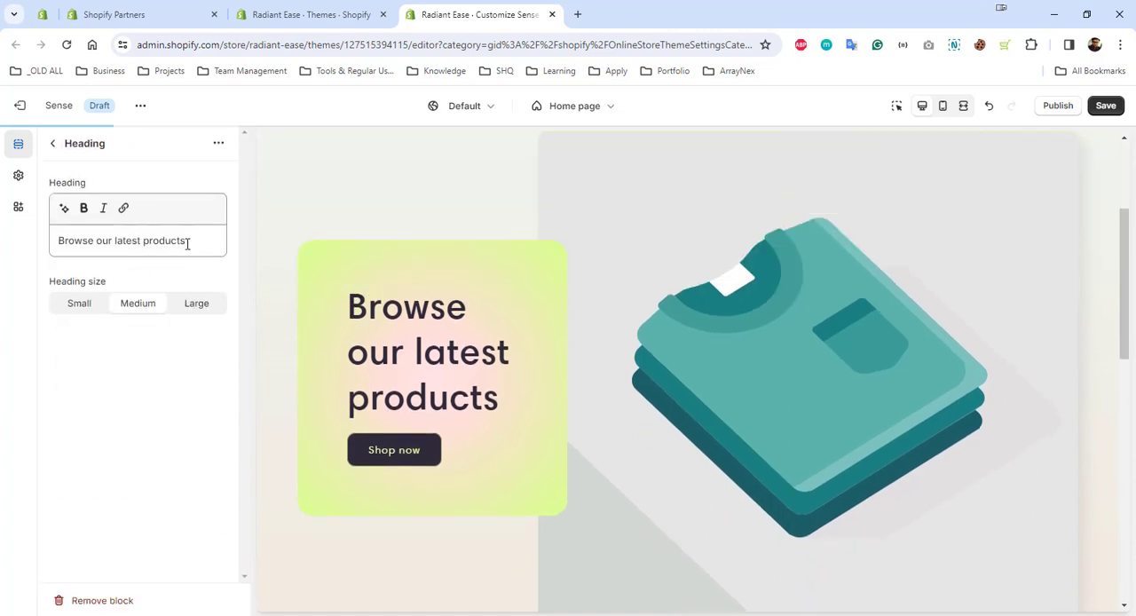
drag(186, 245, 47, 244)
text(Hair Solution Come's form Nature)
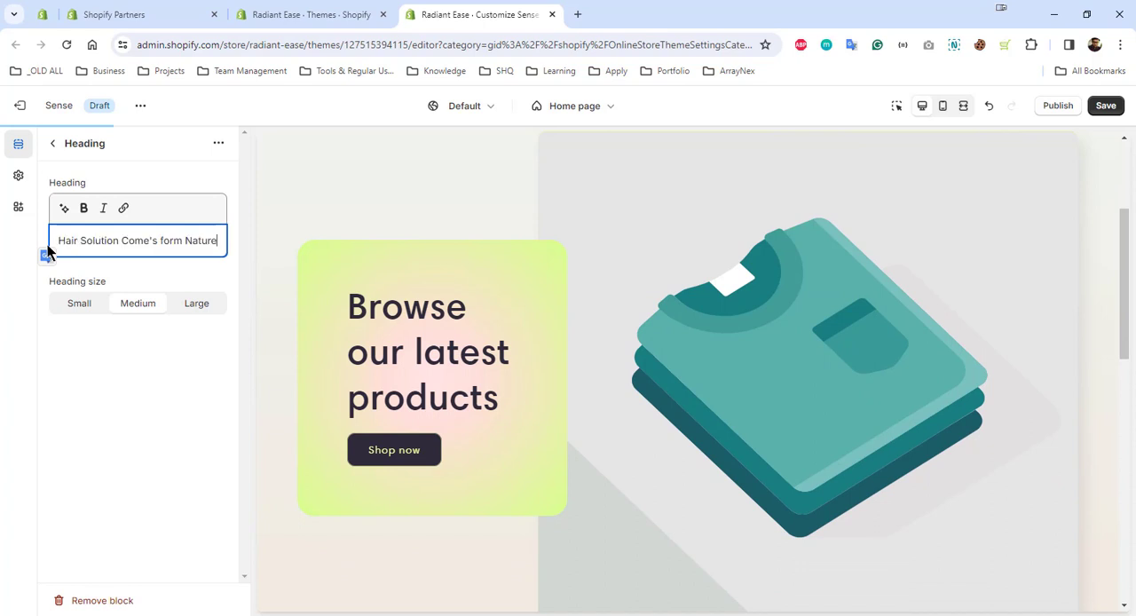
click(187, 371)
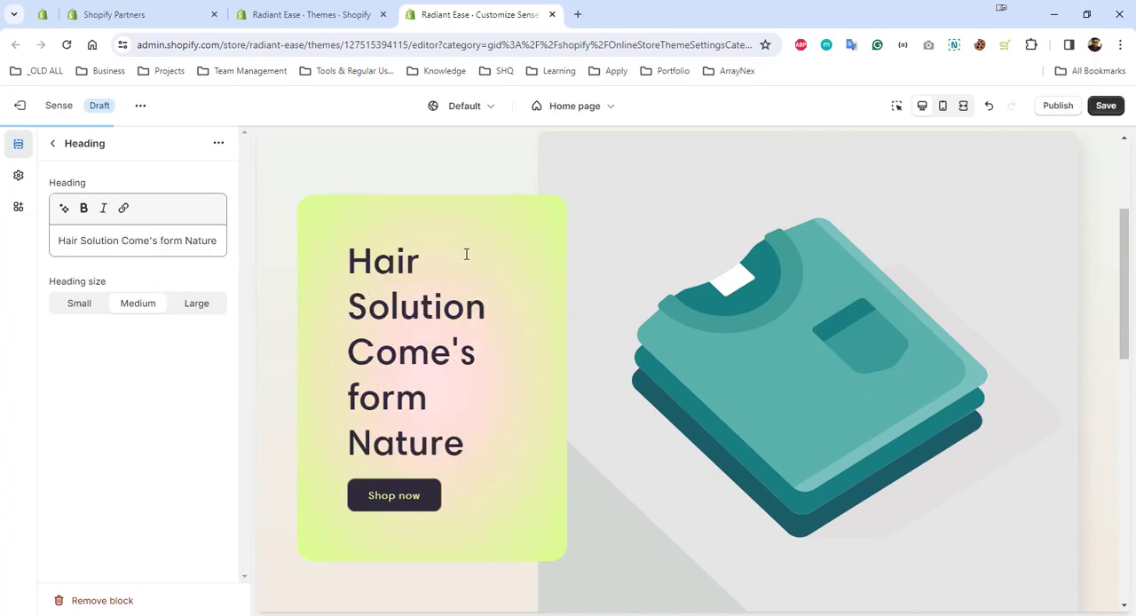
scroll(559, 457, up, 2)
scroll(835, 431, down, 3)
scroll(835, 432, up, 2)
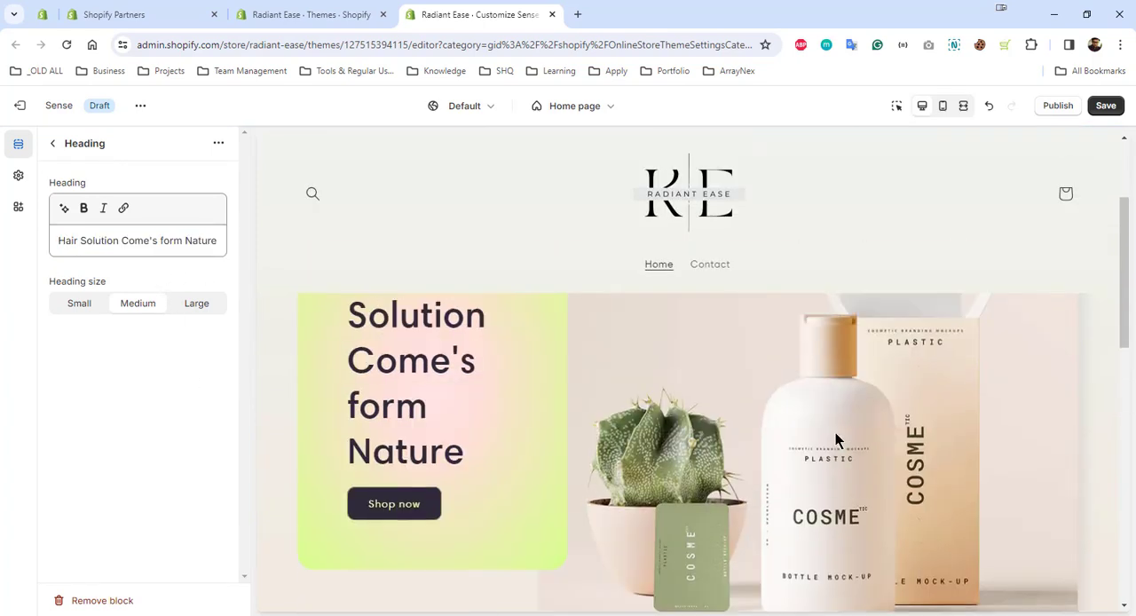
Set the heading size to Small and the Image with text section's image height to Medium, and return to the section list
click(79, 302)
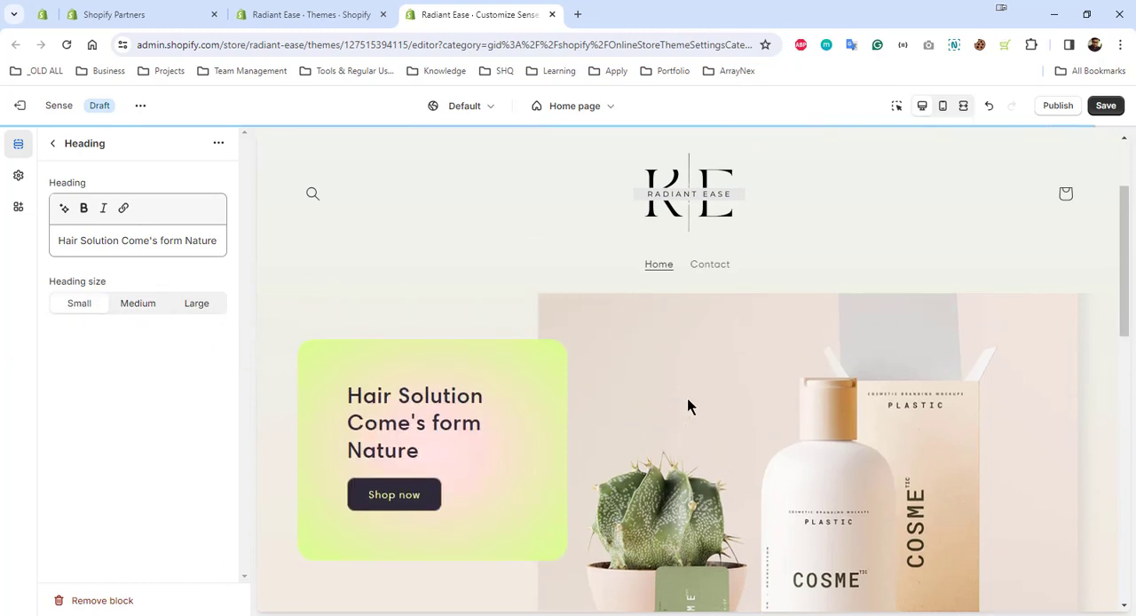
key(ctrl+z)
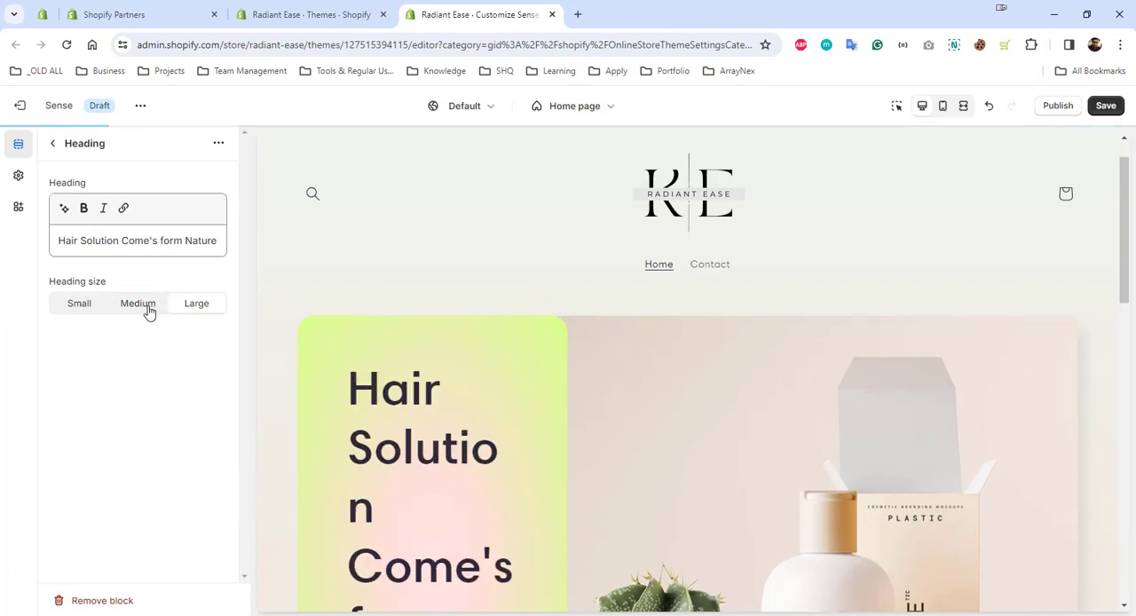
click(81, 302)
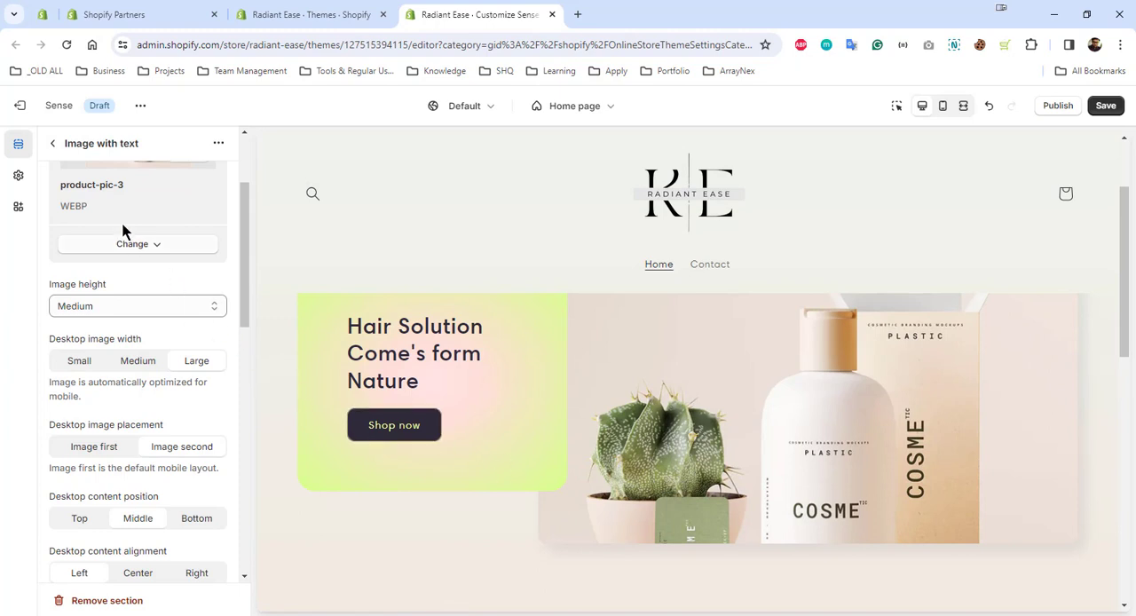
click(55, 145)
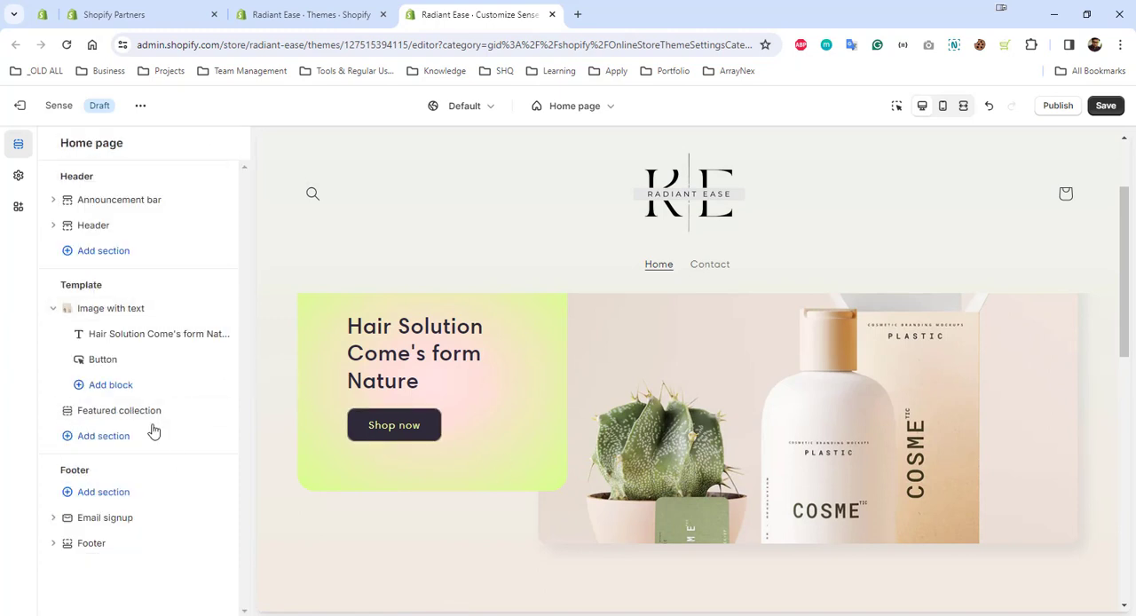
Add a Multirow section to the home page template and move it above the Featured collection section
click(121, 444)
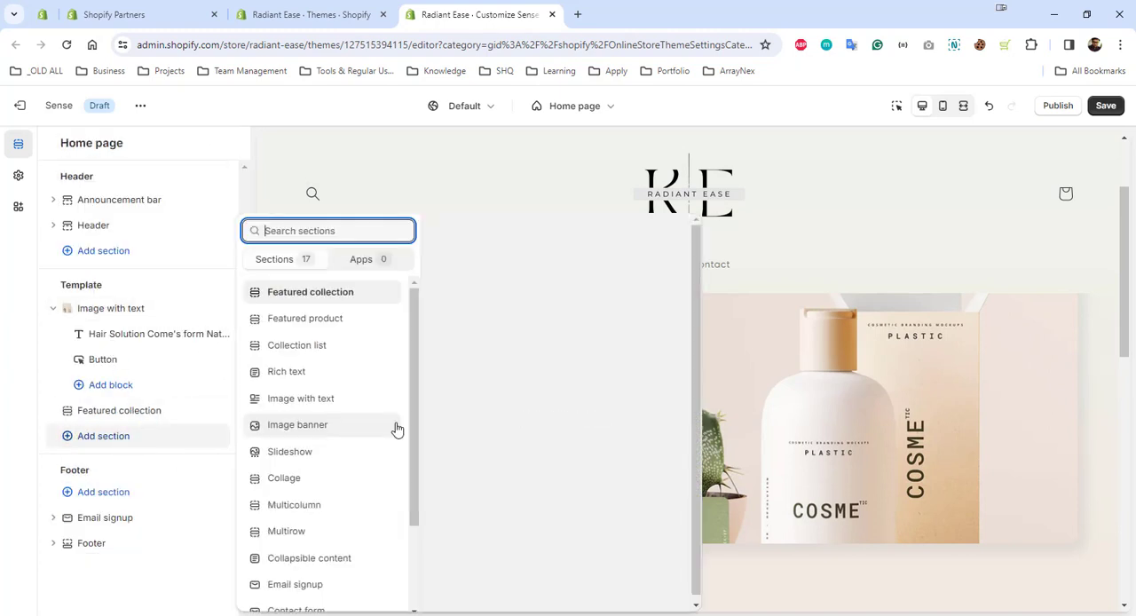
scroll(364, 457, down, 2)
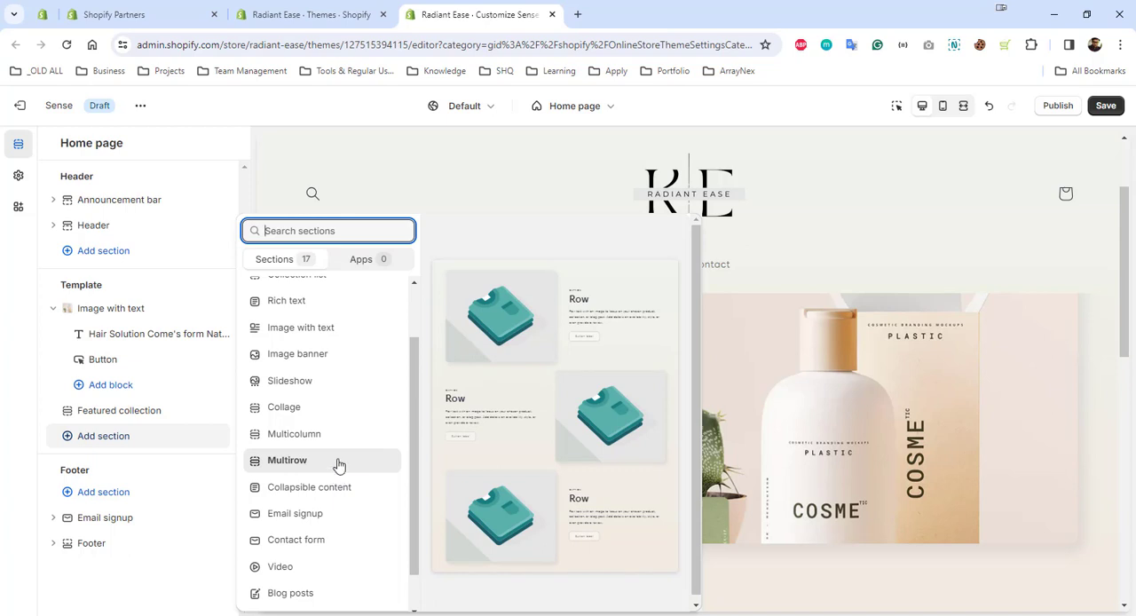
click(339, 466)
scroll(798, 395, down, 4)
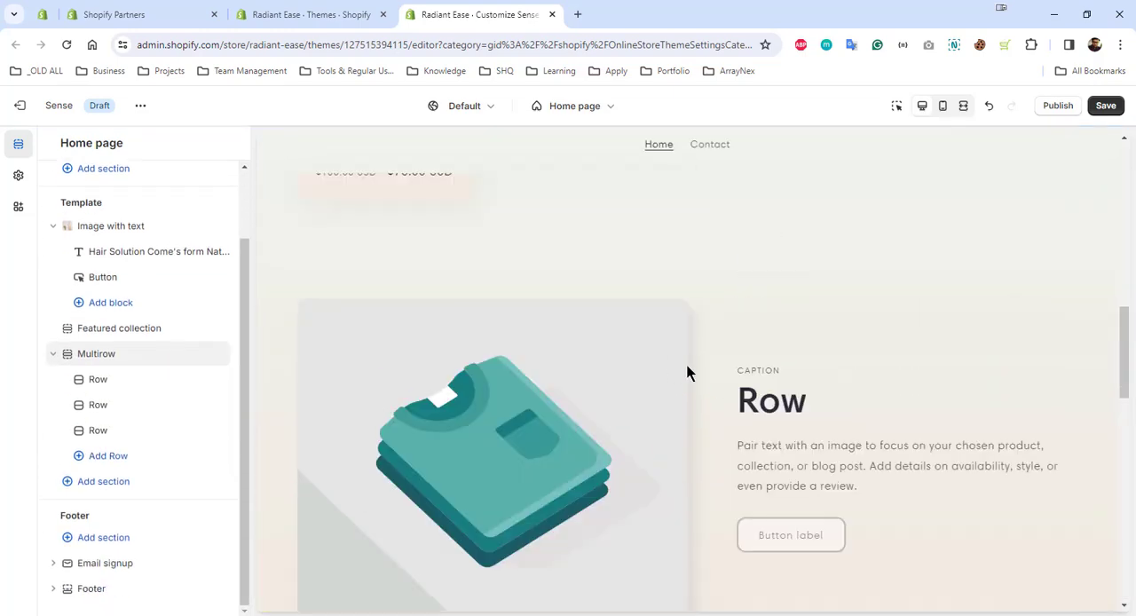
scroll(742, 378, up, 10)
scroll(742, 377, down, 3)
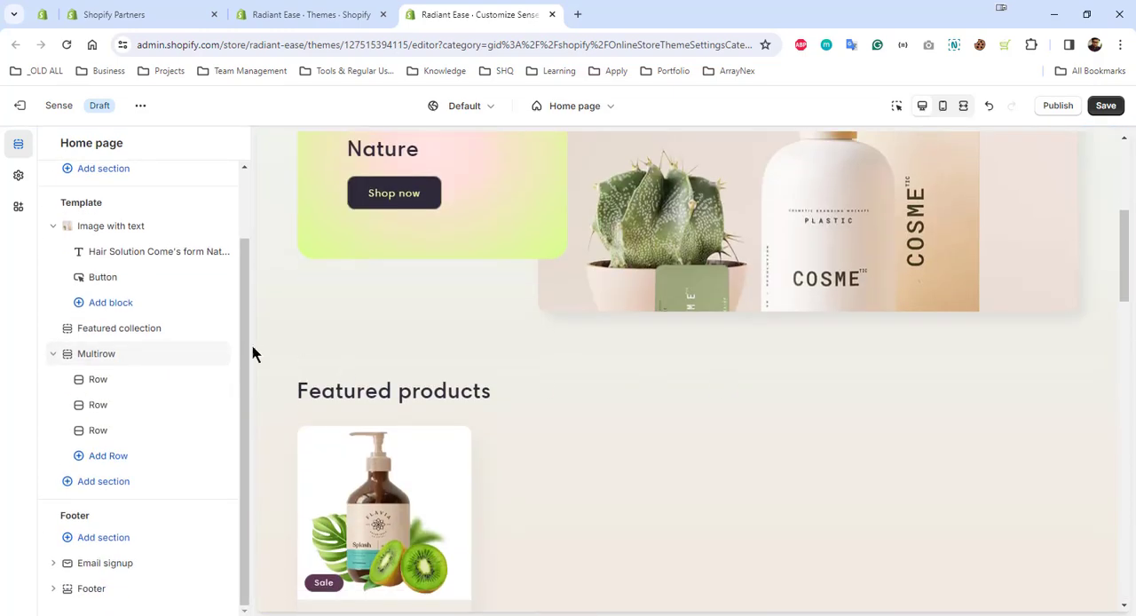
click(54, 353)
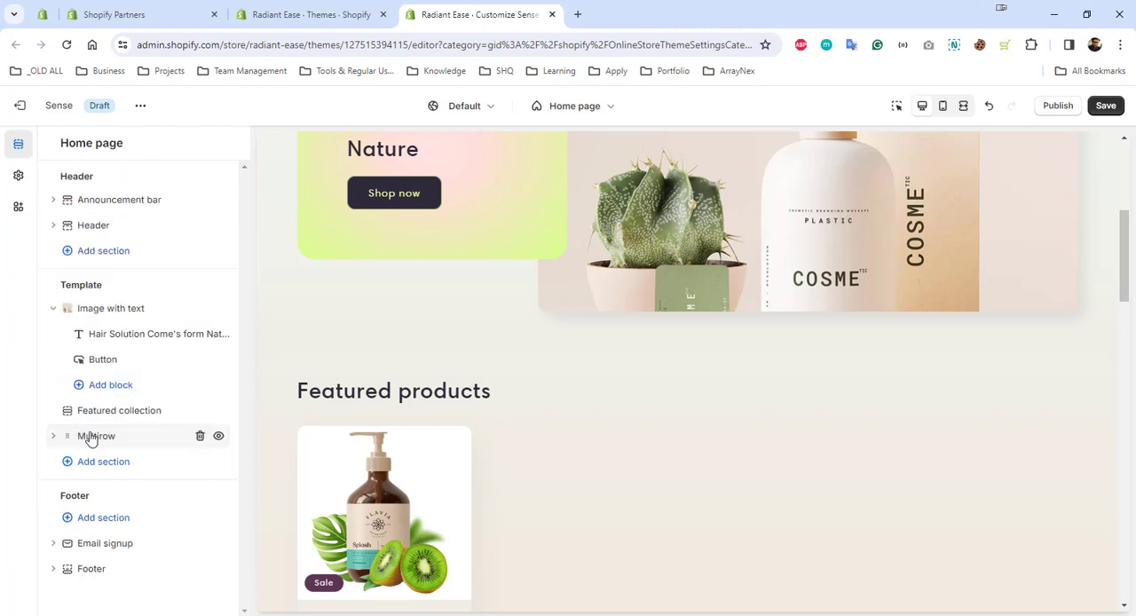
drag(92, 440, 91, 404)
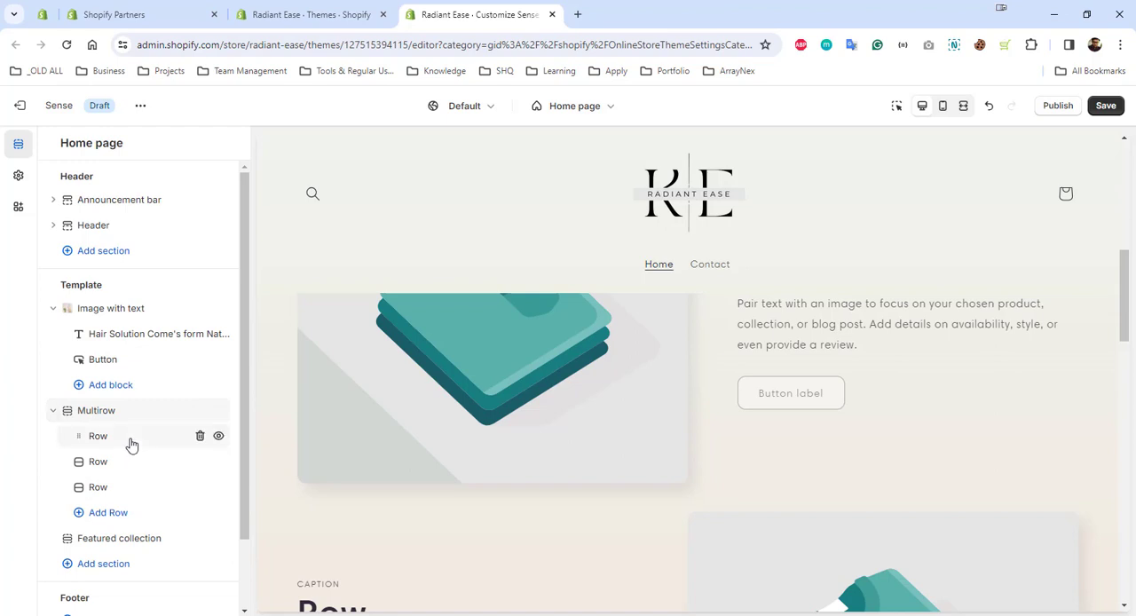
Open the settings of the first row in the Multirow section
click(778, 383)
scroll(778, 381, up, 5)
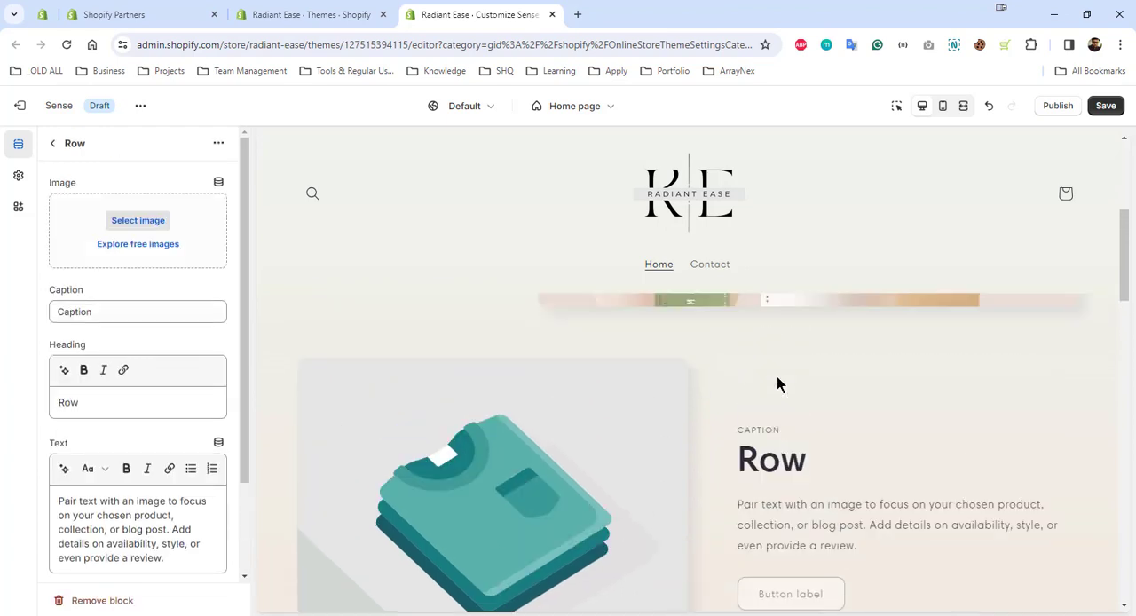
scroll(777, 382, down, 4)
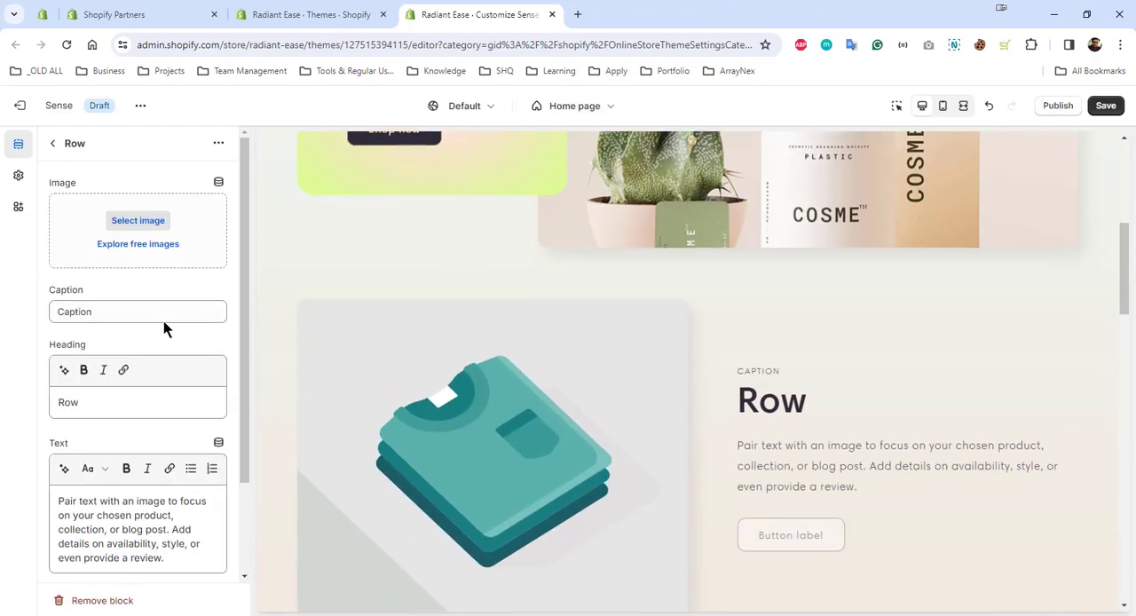
Set the first row's caption to "Promotes Hair Growth"
double_click(161, 317)
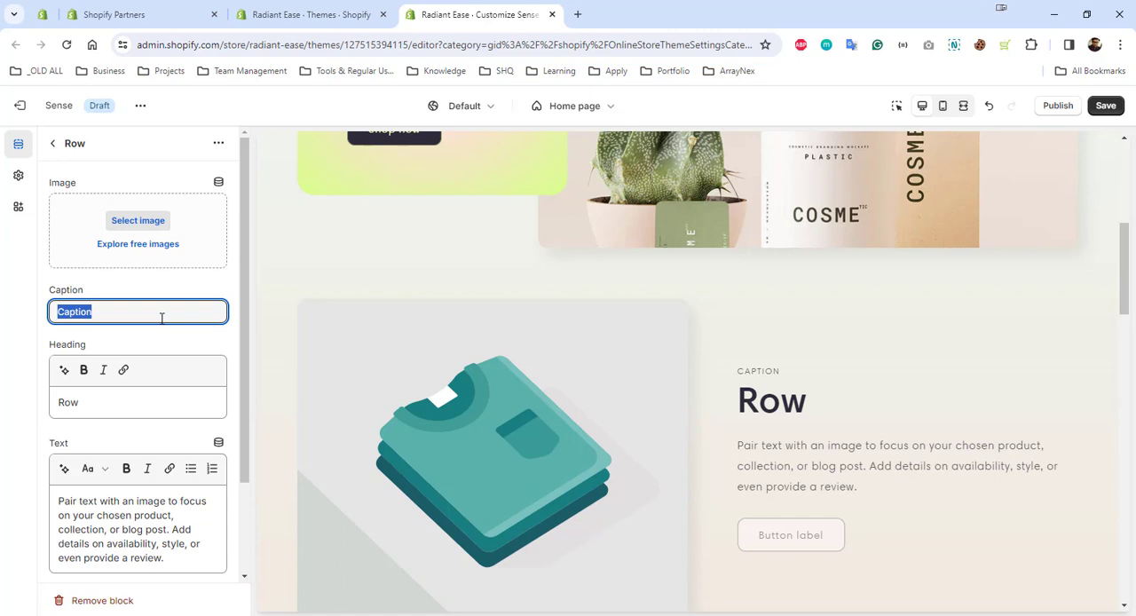
text(Promotes Hair Growth)
click(27, 359)
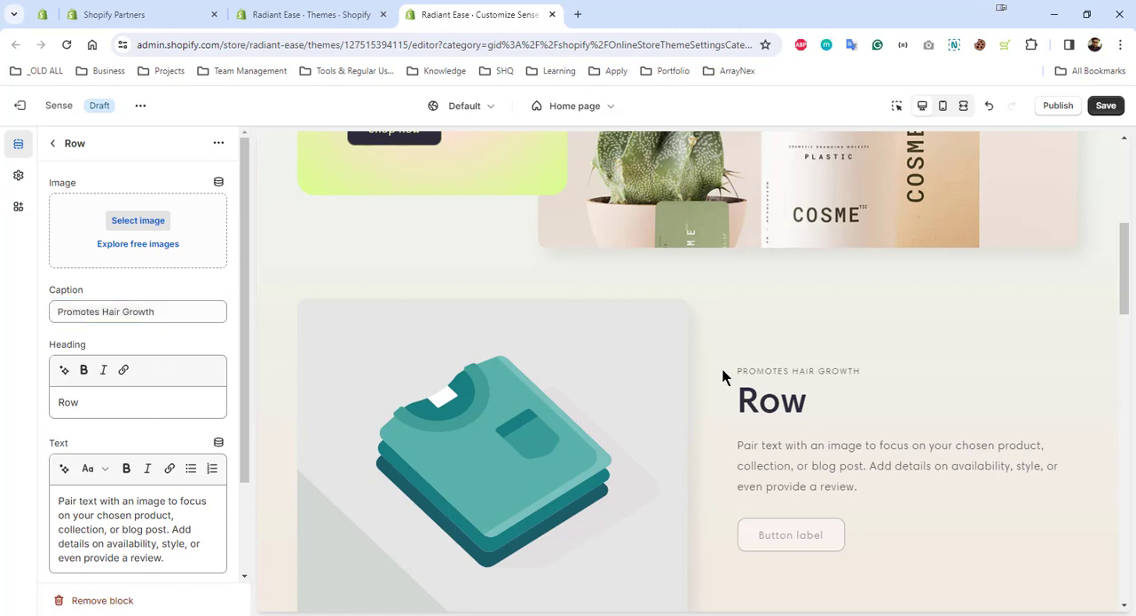
Clear the caption text of the Multirow section's first row so the field is empty
scroll(847, 426, down, 5)
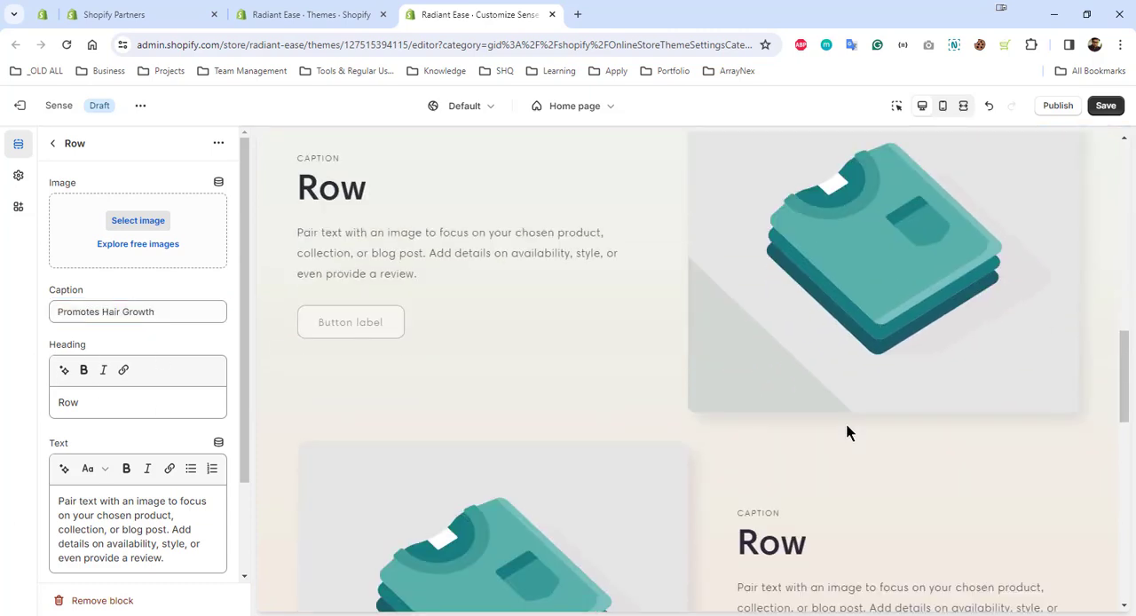
scroll(807, 423, up, 4)
click(156, 321)
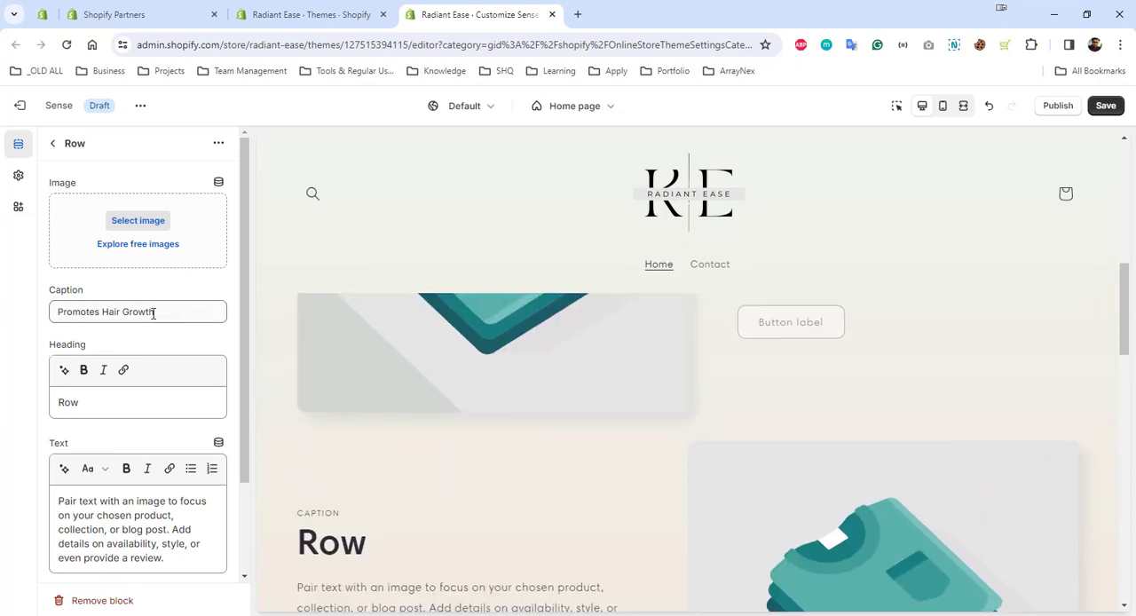
key(ctrl+a)
key(ctrl+c)
scroll(782, 371, up, 2)
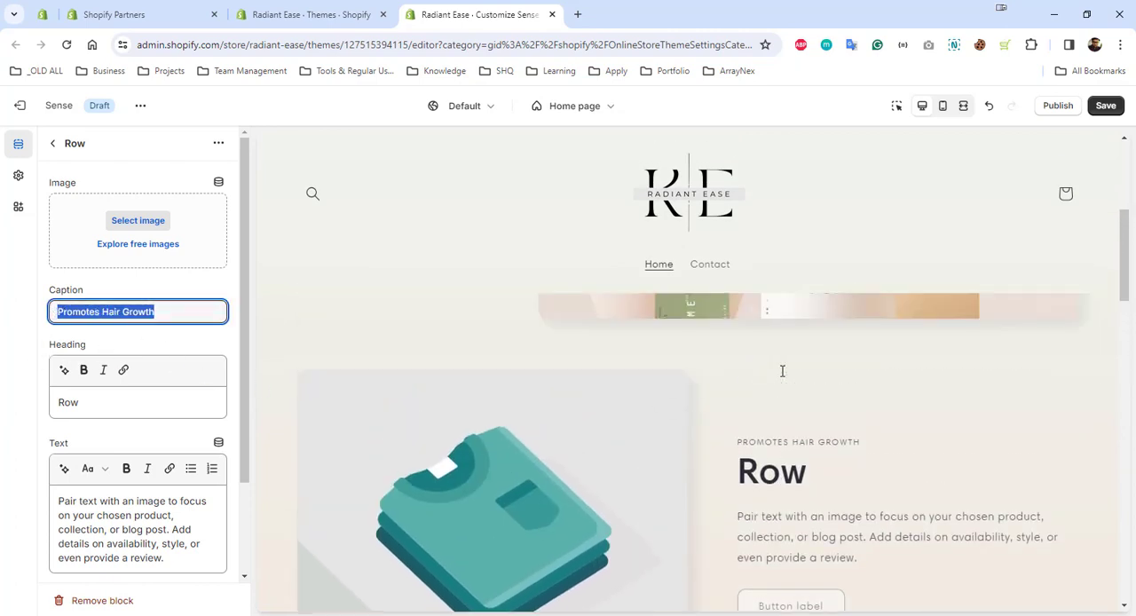
key(BackSpace)
Replace the first row's heading with "Promotes Hair Growth"
click(123, 402)
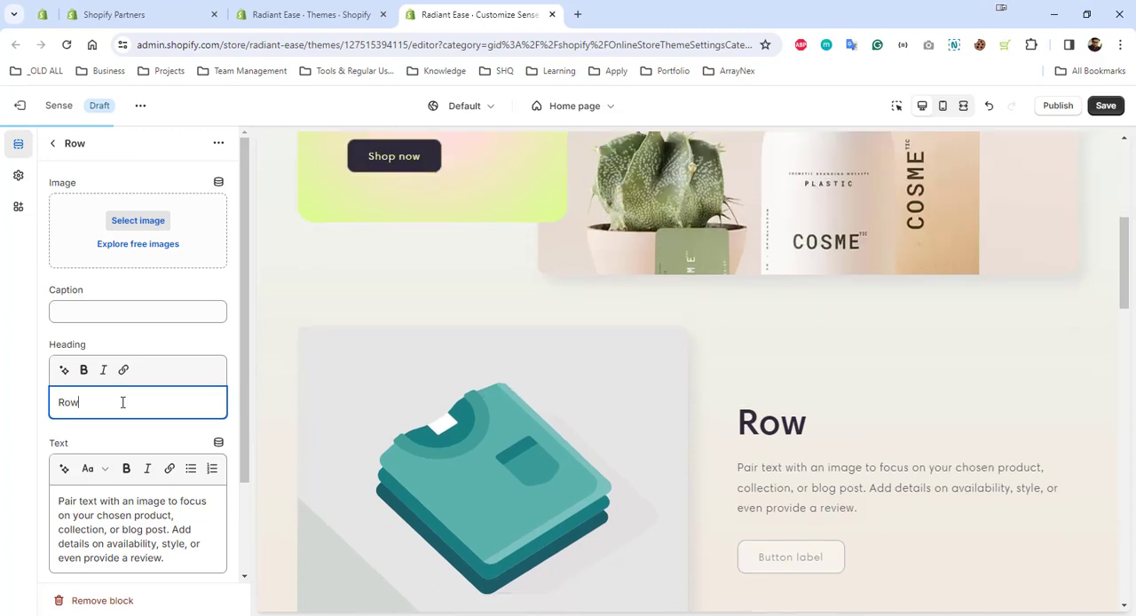
key(ctrl+v)
drag(196, 399, 3, 400)
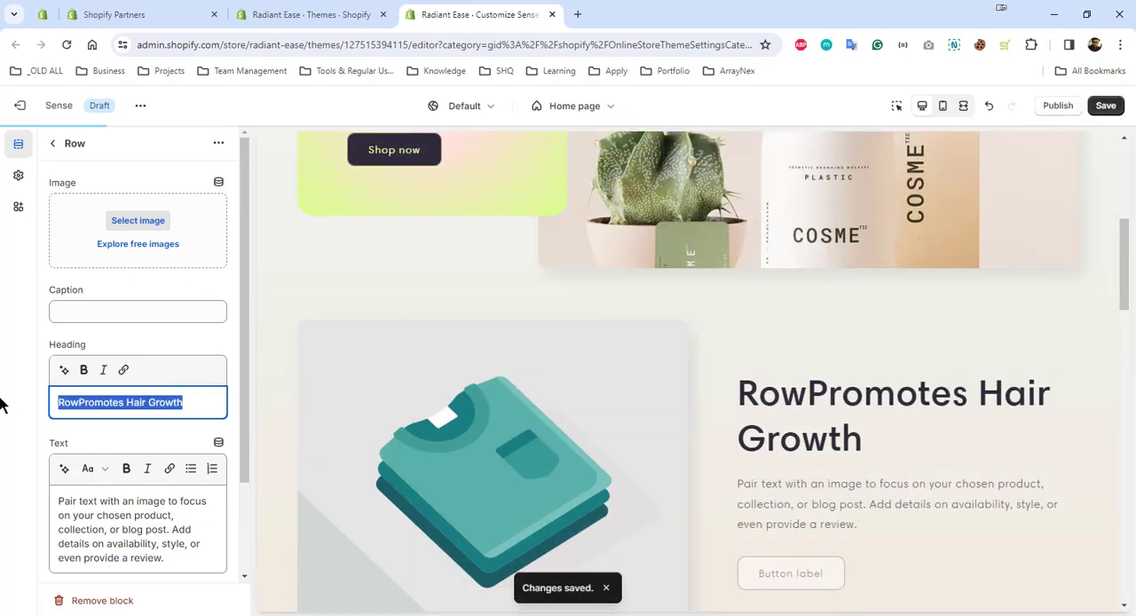
key(ctrl+v)
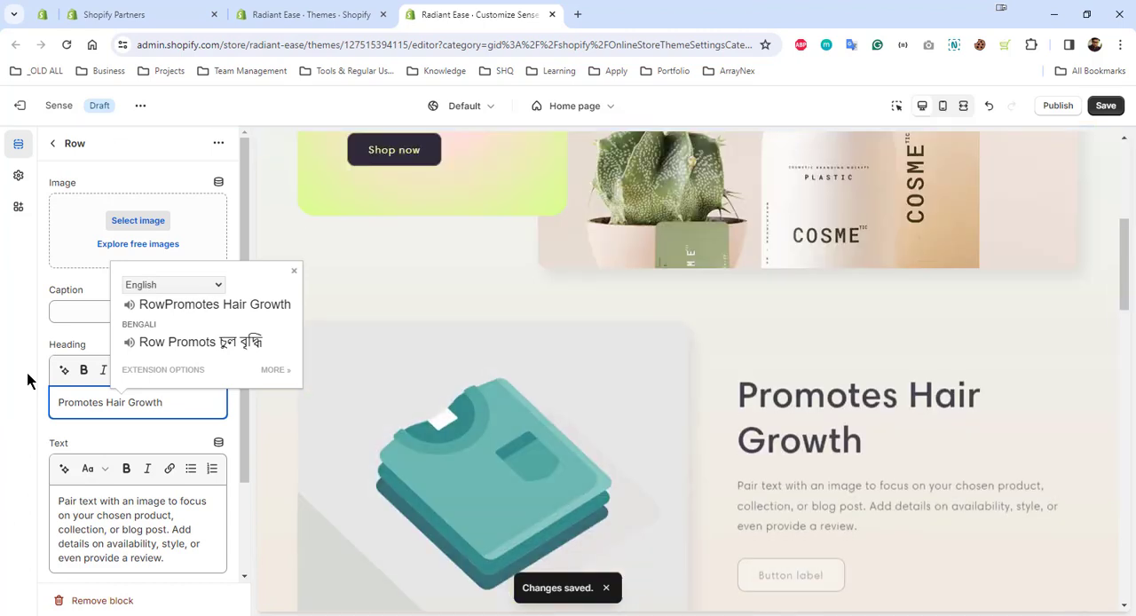
click(27, 380)
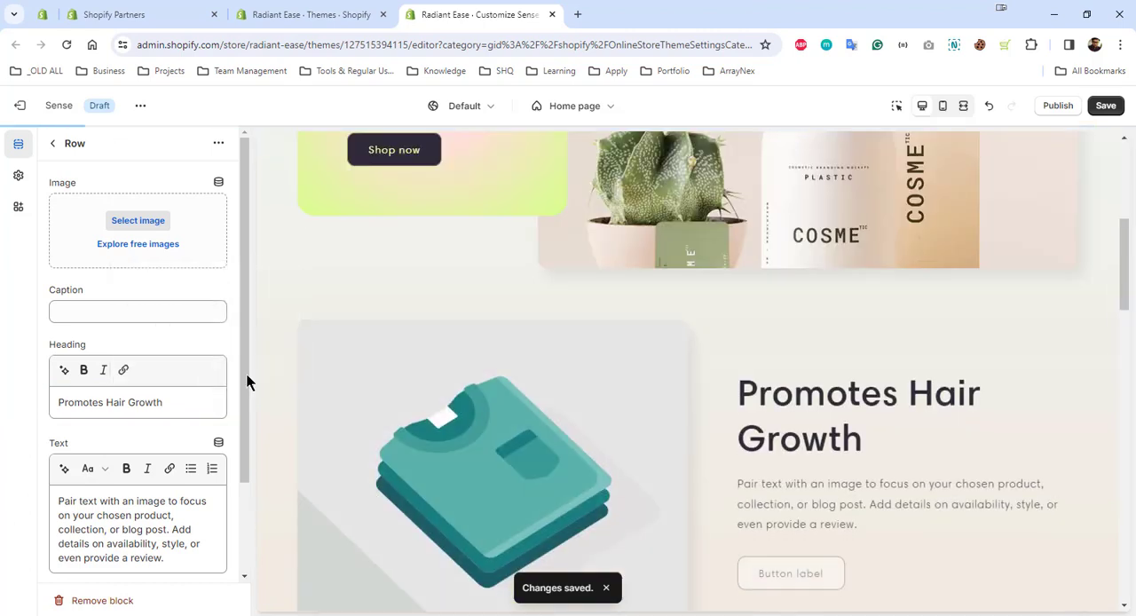
Set the first Multirow row's image to product-pic-2 from the store library
scroll(887, 395, down, 2)
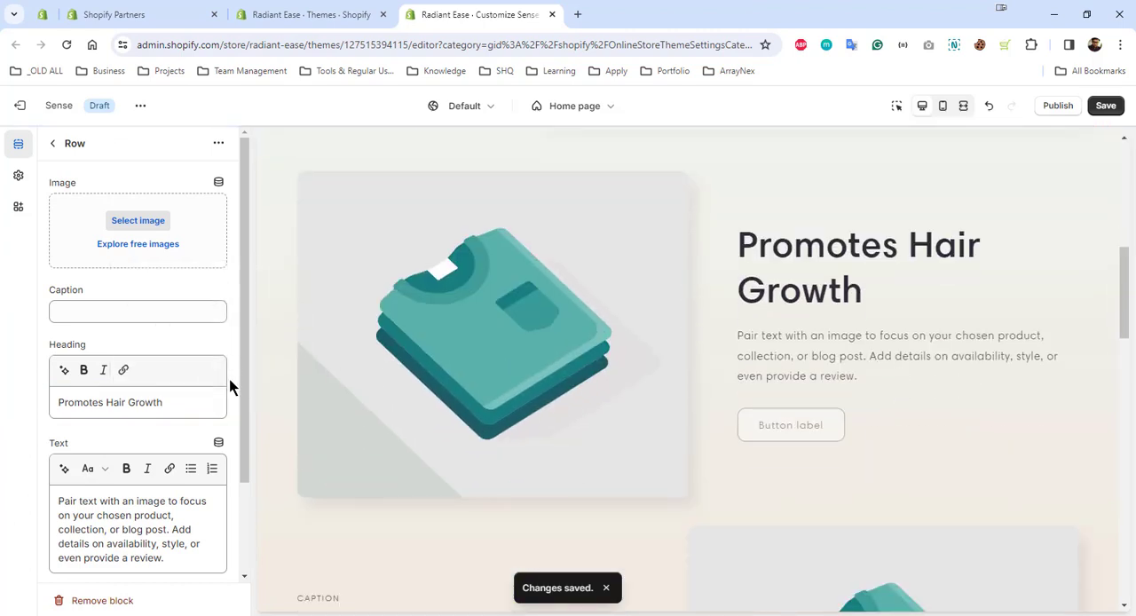
scroll(193, 430, down, 2)
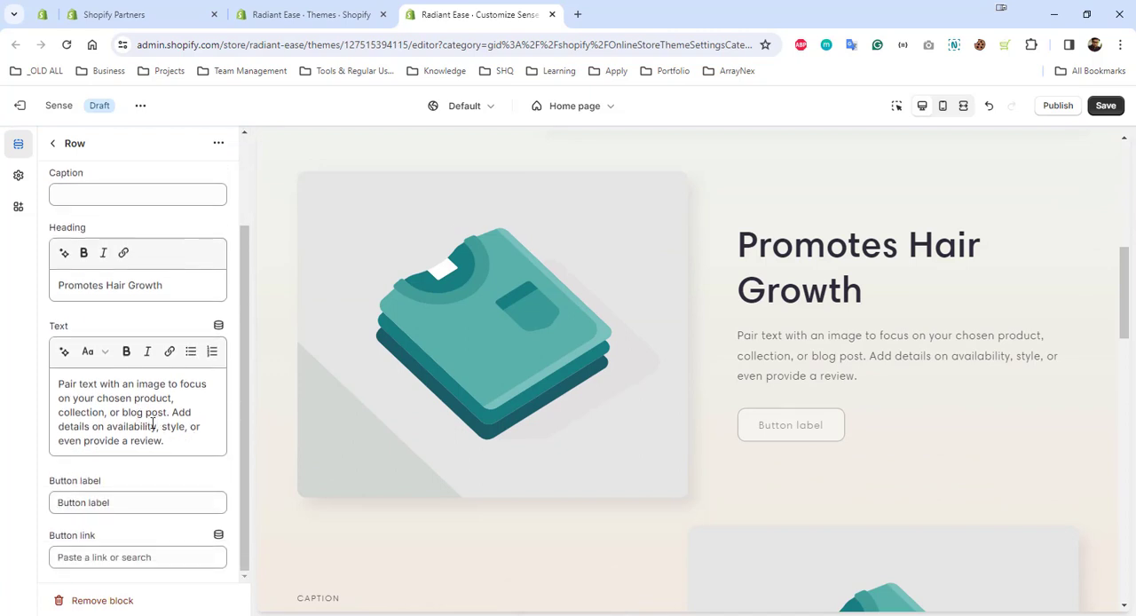
click(153, 423)
scroll(147, 404, up, 2)
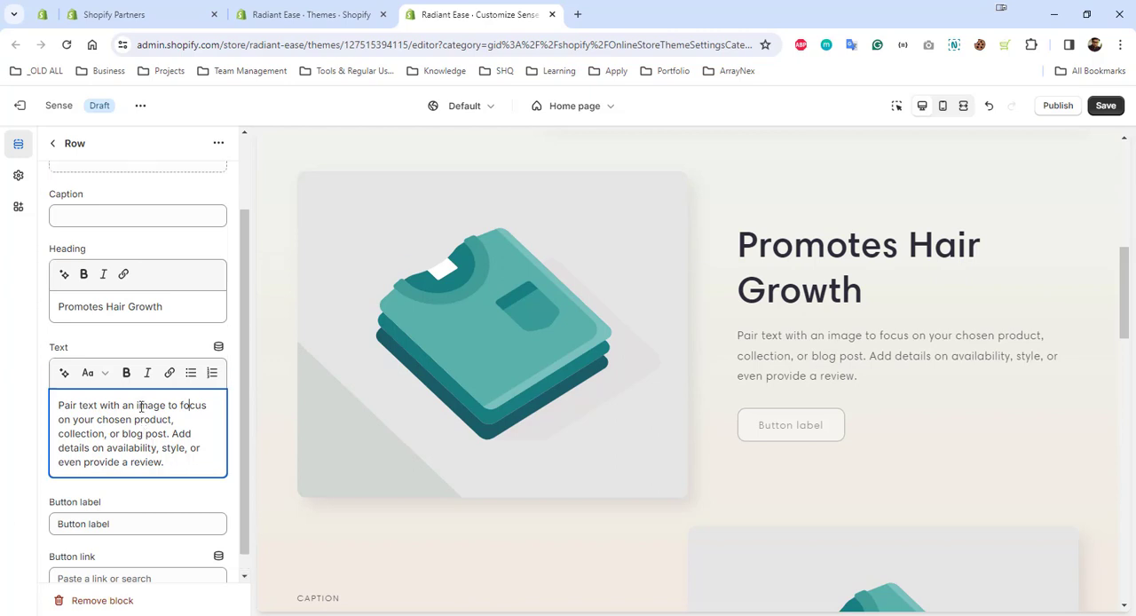
click(132, 226)
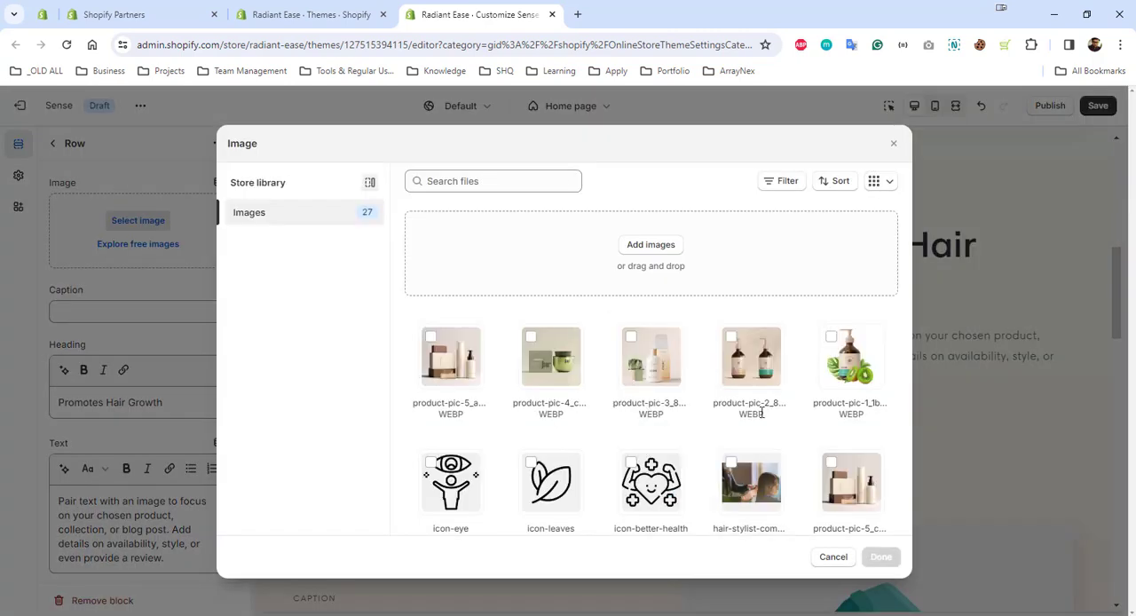
click(751, 397)
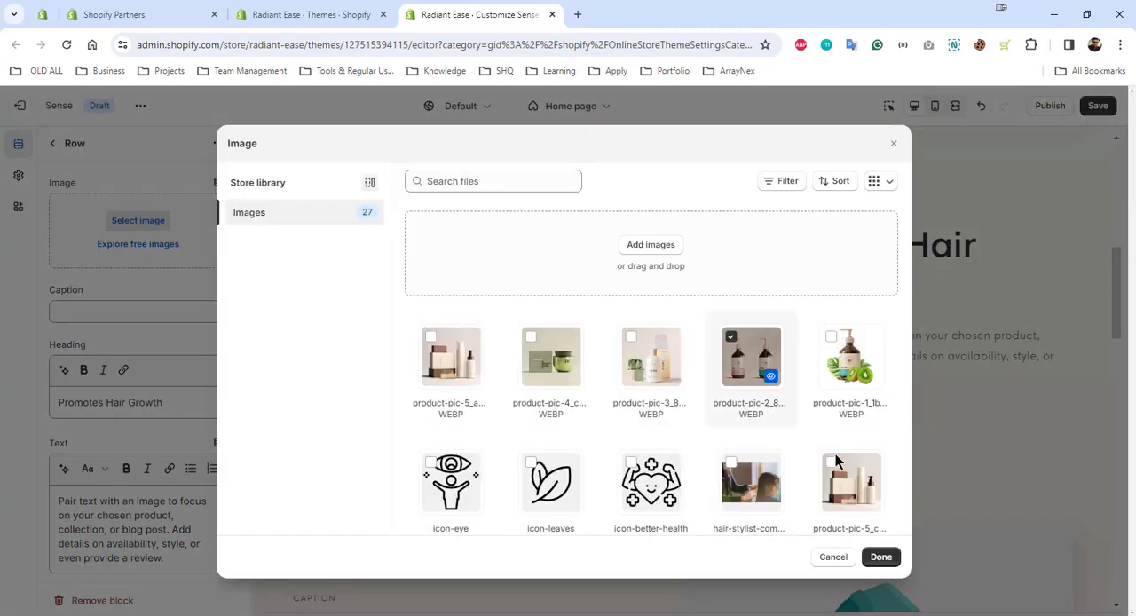
click(881, 556)
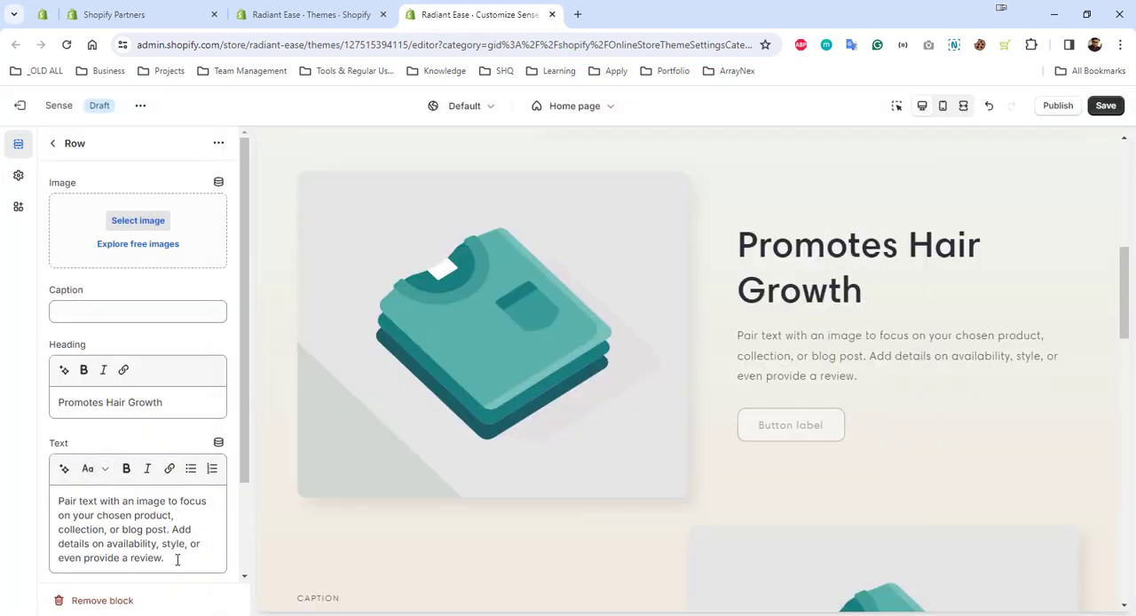
Set the first row's text to "The potent combination of biotin and collagen works synergistically to stimulate hair follicles, encouraging healthy growth and reducing hair thinning or loss."
drag(177, 559, 59, 500)
text(The potent combination of biotin and collagen works synergistically to stimulate hair follicles, encouraging healthy growth and reducing hair thinning or loss.)
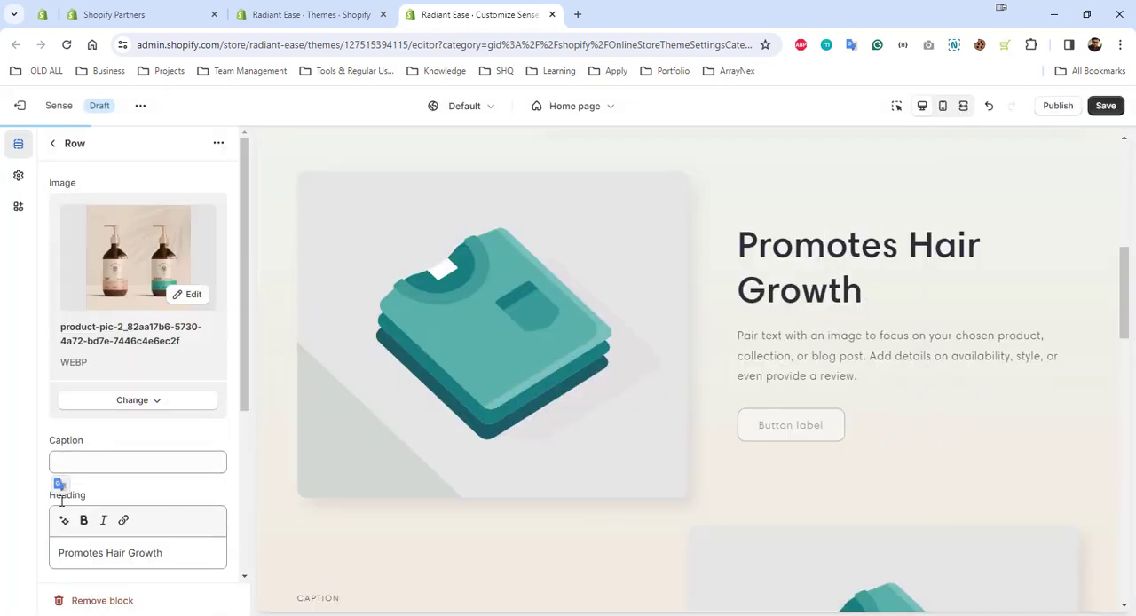
scroll(159, 518, down, 5)
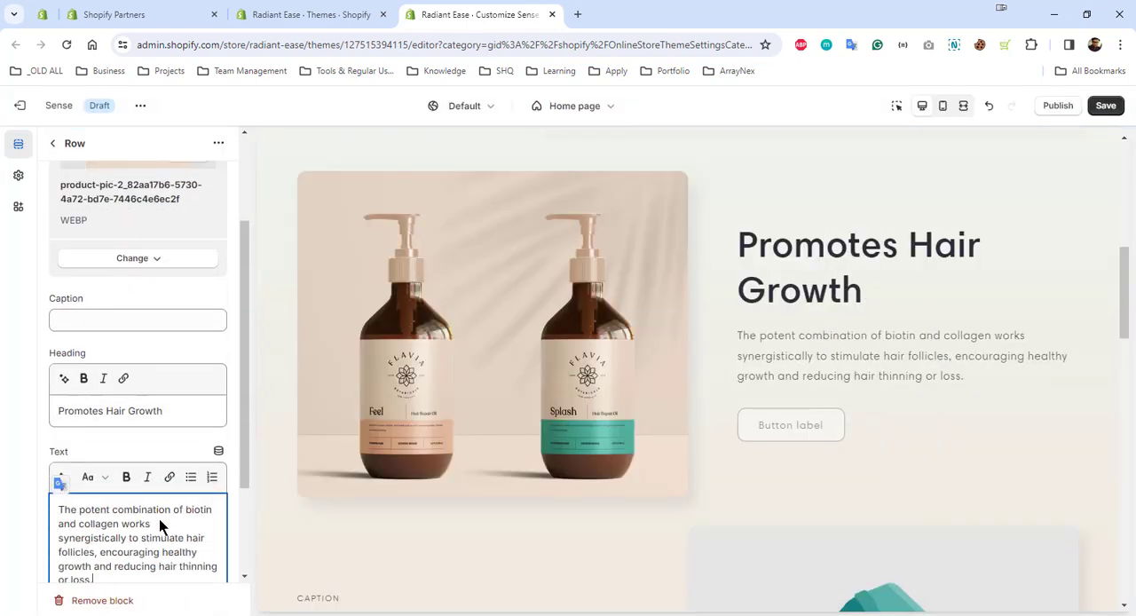
drag(125, 438, 32, 362)
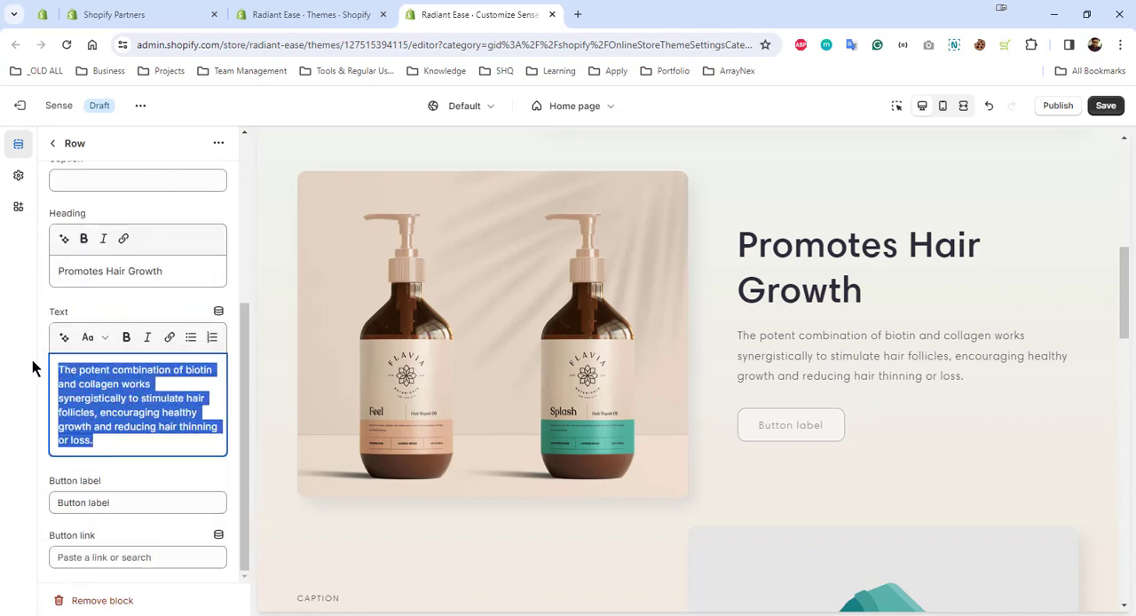
text(The potent combination of biotin and collagen works synergistically to stimulate hair follicles, encouraging healthy growth and reducing hair thinning or loss.)
click(264, 400)
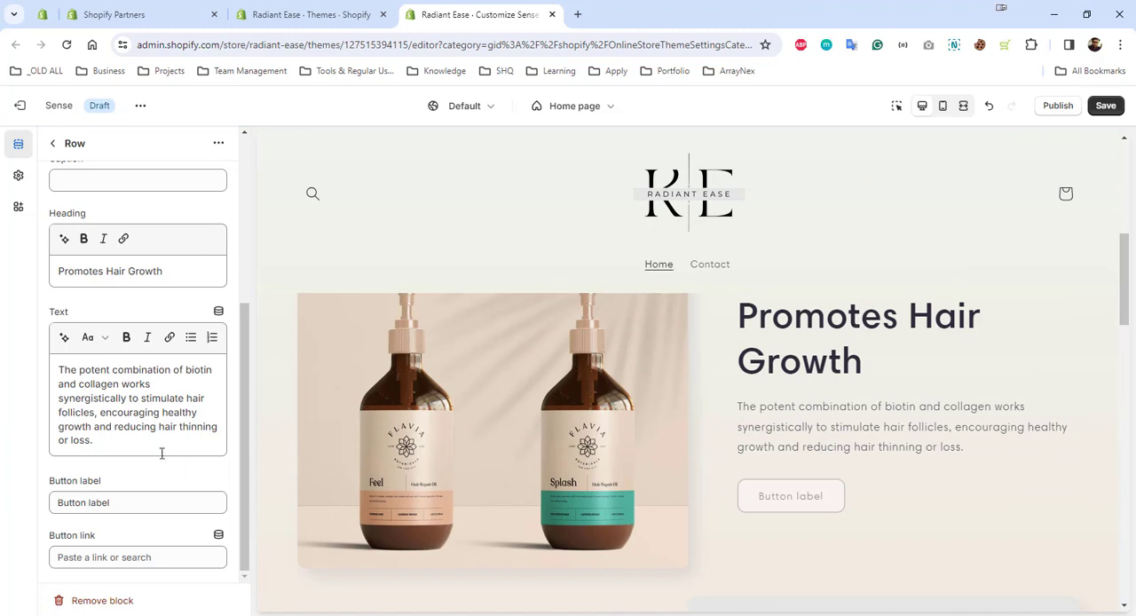
Clear the first row's button label so the field is empty
drag(116, 500, 35, 504)
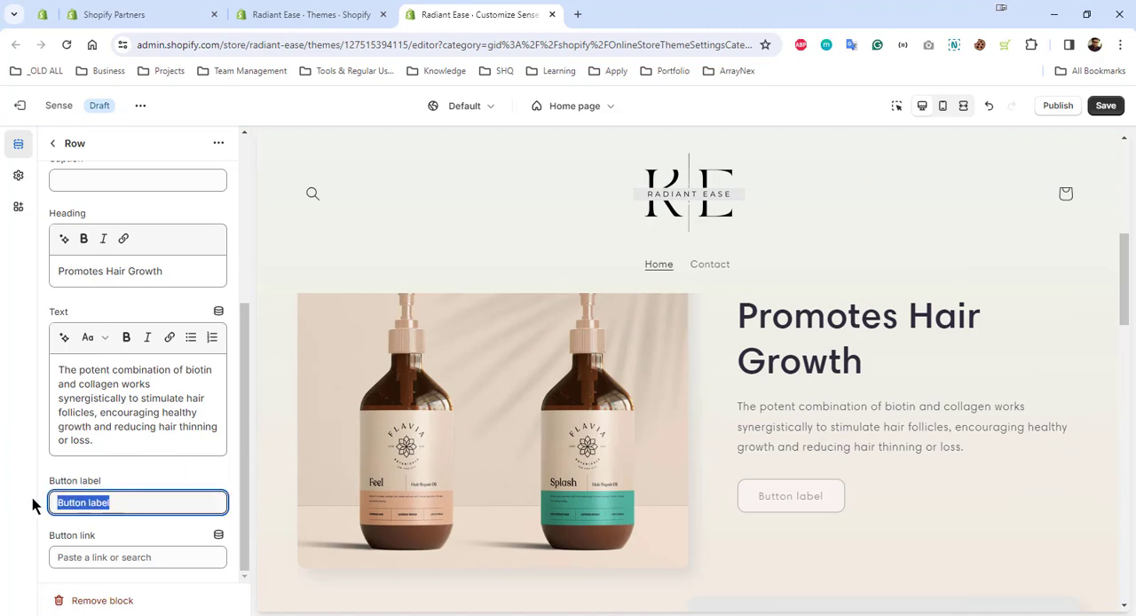
key(BackSpace)
click(33, 474)
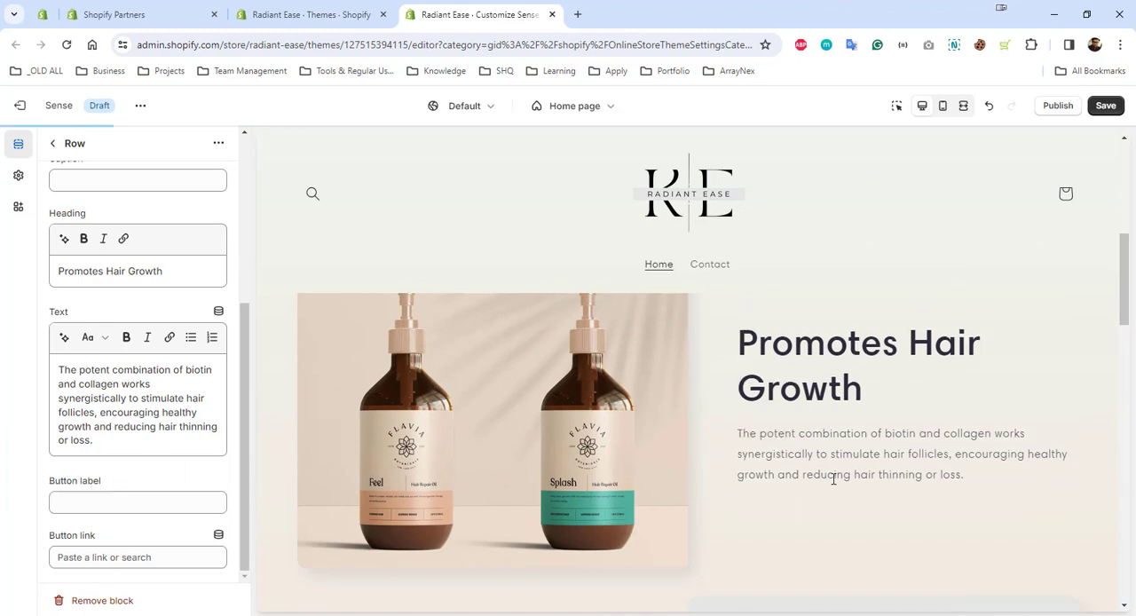
Clear the caption of the Multirow section's second row and set its heading to "Strengthens Hair Structure"
scroll(834, 480, down, 1)
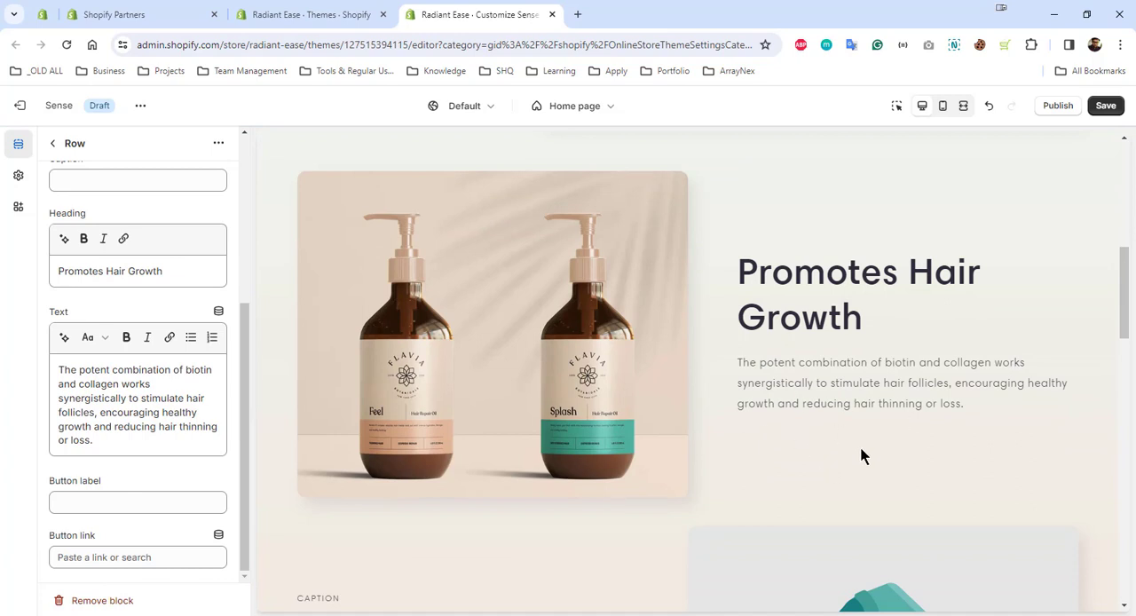
scroll(861, 447, down, 3)
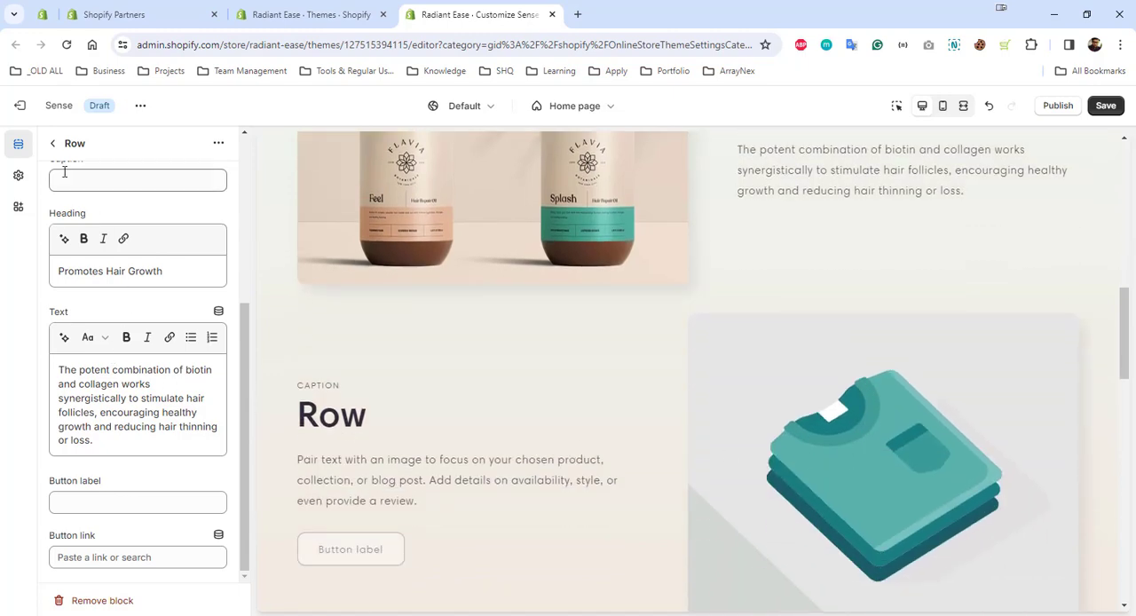
click(53, 143)
click(155, 410)
drag(104, 312, 13, 321)
key(BackSpace)
drag(93, 404, 46, 405)
text(Strengthens Hair Structure)
Set the second row's image to product-pic-4 from the store library
click(138, 220)
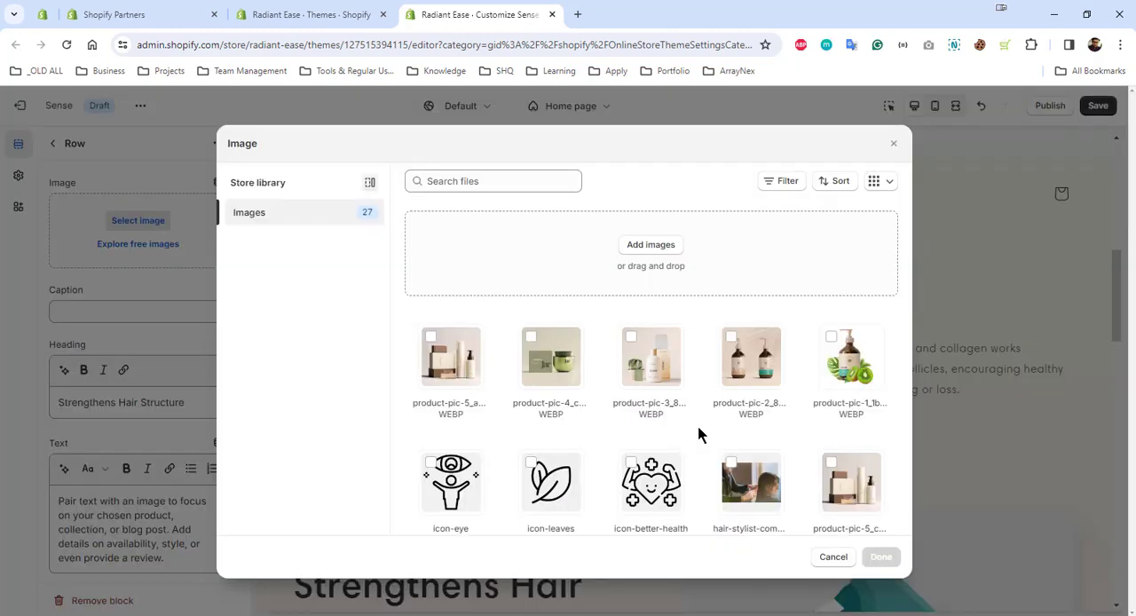
click(551, 356)
click(880, 557)
Replace the second row's placeholder text with the copied hair structure description
scroll(139, 497, down, 4)
drag(167, 440, 46, 380)
text(Biotin, known as vitamin B7, fortifies the hair shaft, making it less prone to breakage and damage. Collagen, on the other hand, improves hair elasticity, preventing brittleness and split ends.)
scroll(873, 388, down, 4)
Set the heading of the Multirow section's third row to "Volume and Thickness"
click(53, 143)
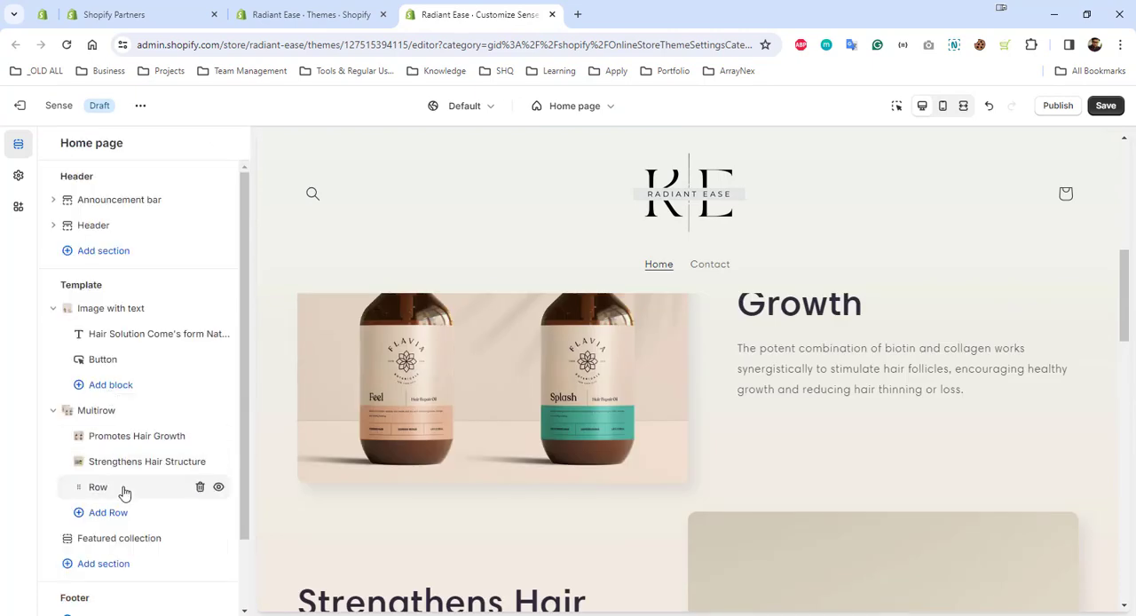
click(122, 561)
drag(85, 403, 9, 416)
text(Volume and Thickness)
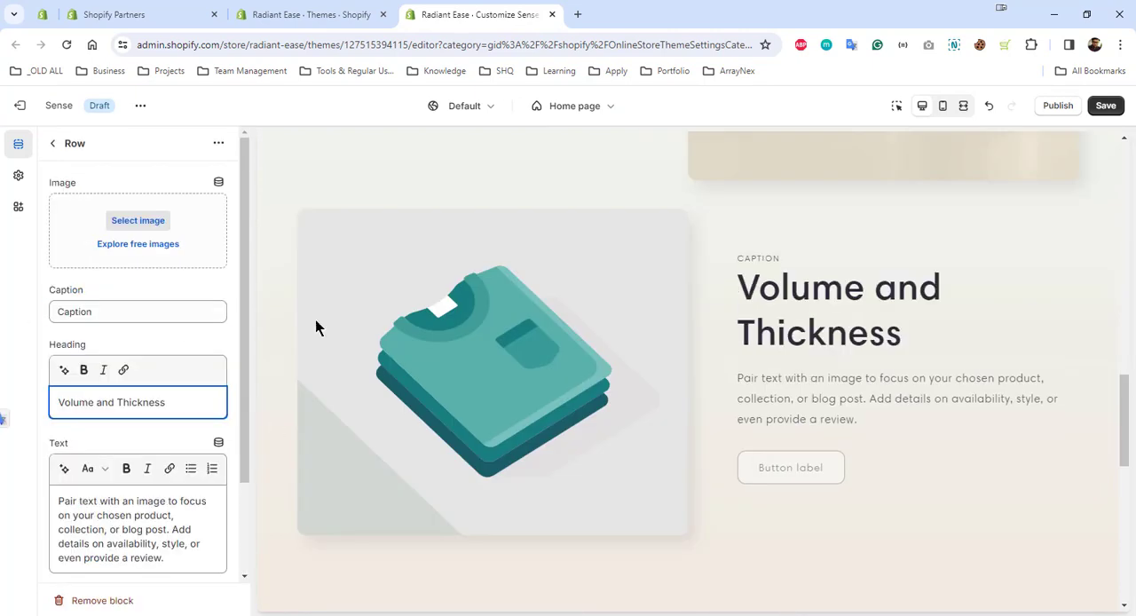
Replace the third row's caption with "Add"
scroll(314, 321, up, 8)
drag(98, 311, 18, 313)
text(Add)
click(166, 263)
Set the third row's image to the product-pic-5_c picture from the store library
click(138, 222)
click(853, 484)
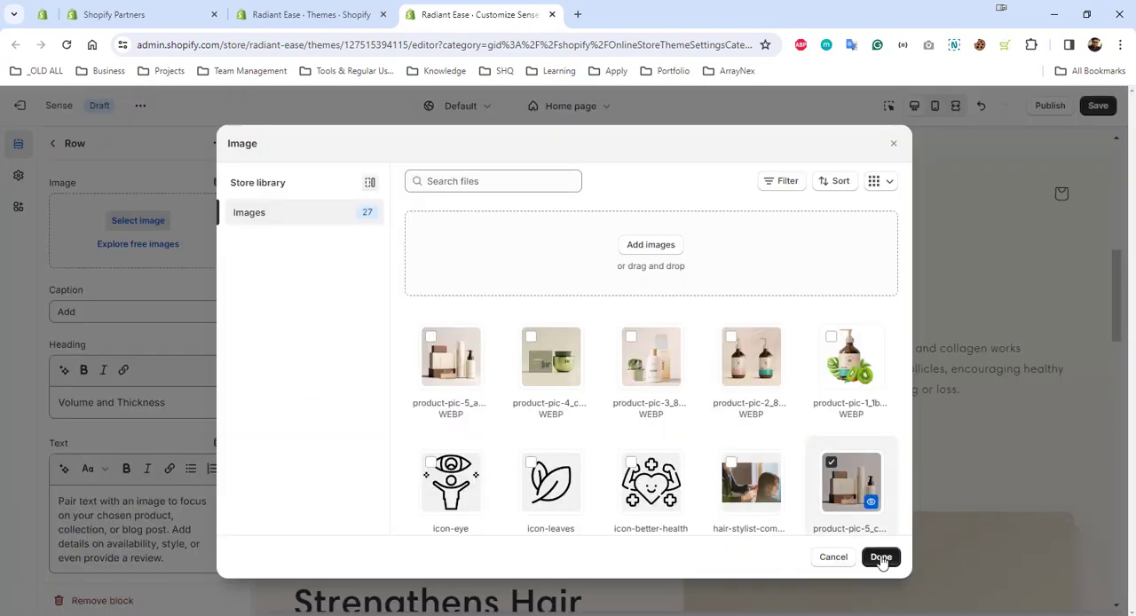
click(880, 558)
Clear the third row's button label and save the theme changes
scroll(124, 471, down, 4)
drag(124, 502, 44, 502)
key(BackSpace)
scroll(891, 238, up, 8)
key(ctrl+s)
Preview the home page in fullscreen, examine it from the announcement bar through the Multirow rows to Featured products, and return to the desktop view
click(963, 108)
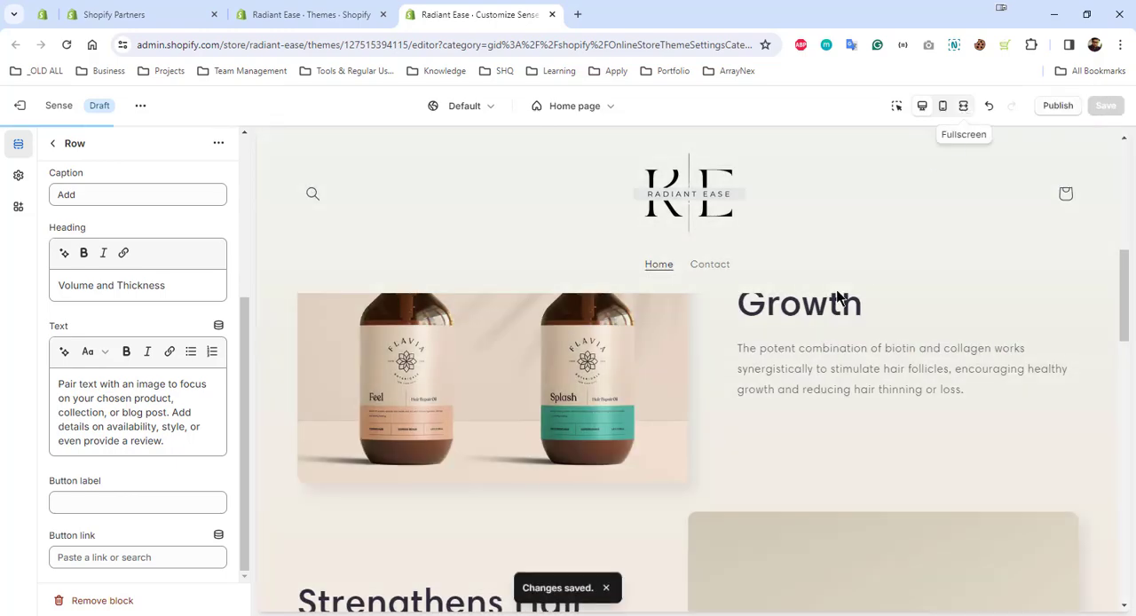
scroll(766, 338, up, 5)
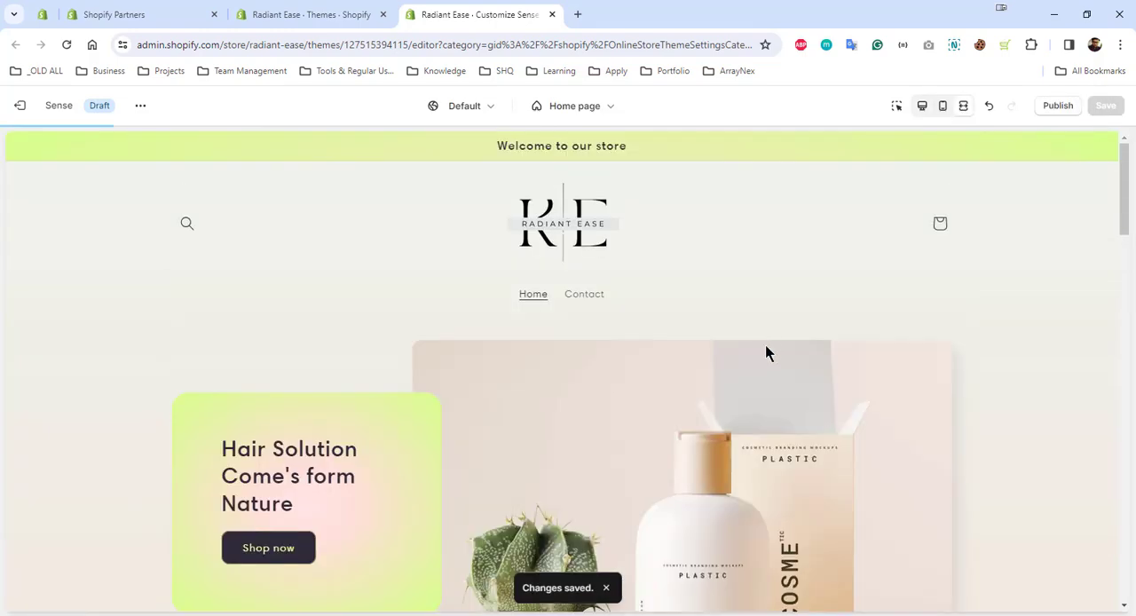
scroll(765, 344, down, 2)
scroll(828, 294, up, 2)
scroll(817, 329, down, 2)
scroll(818, 329, up, 3)
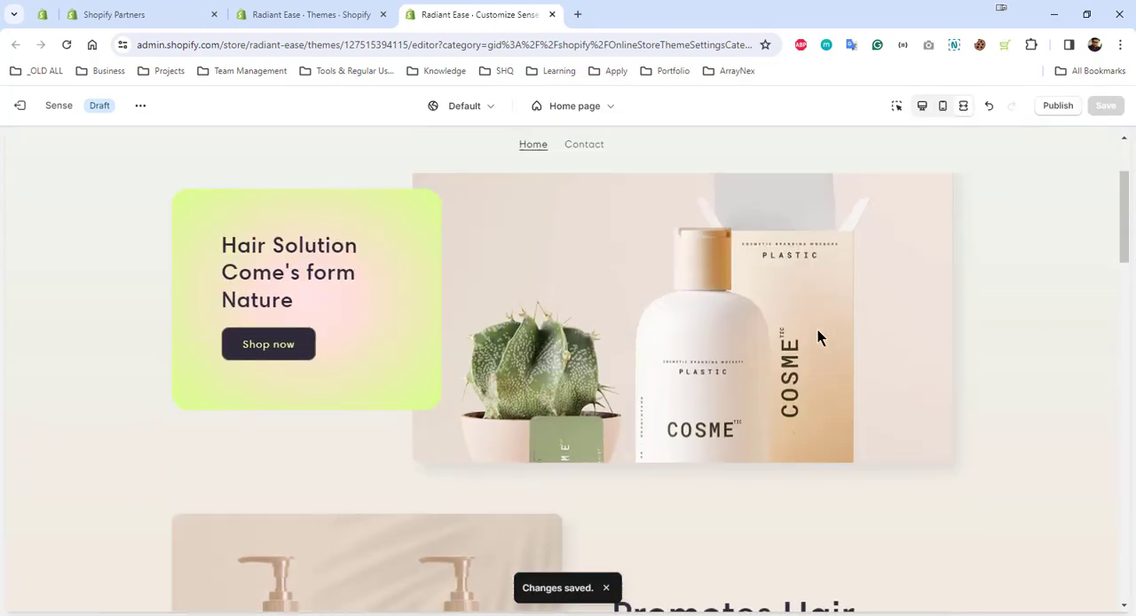
scroll(786, 384, down, 2)
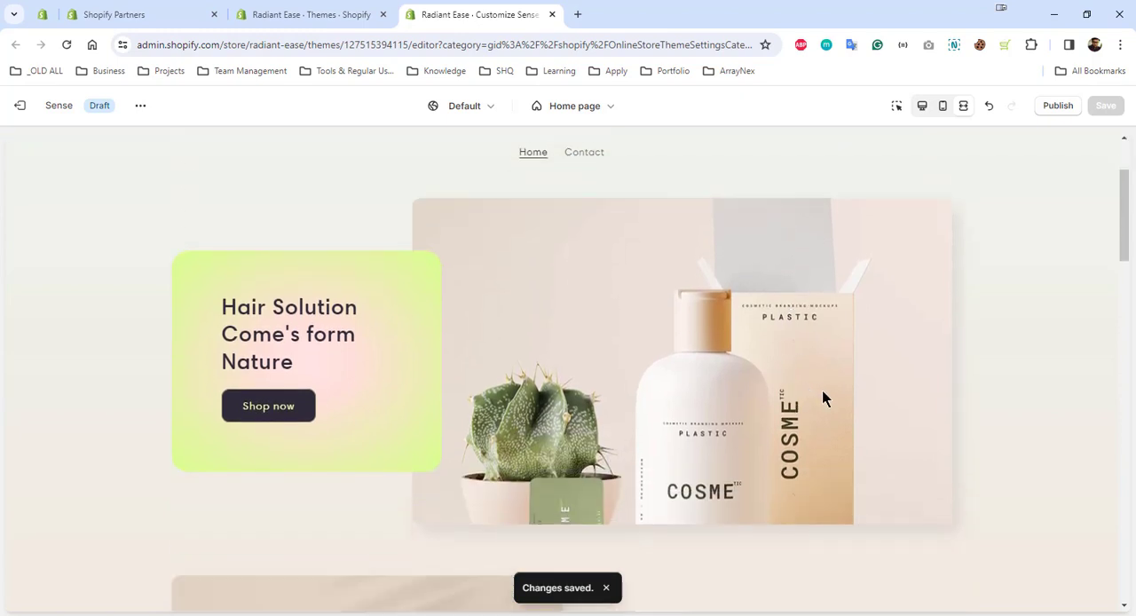
scroll(632, 235, up, 2)
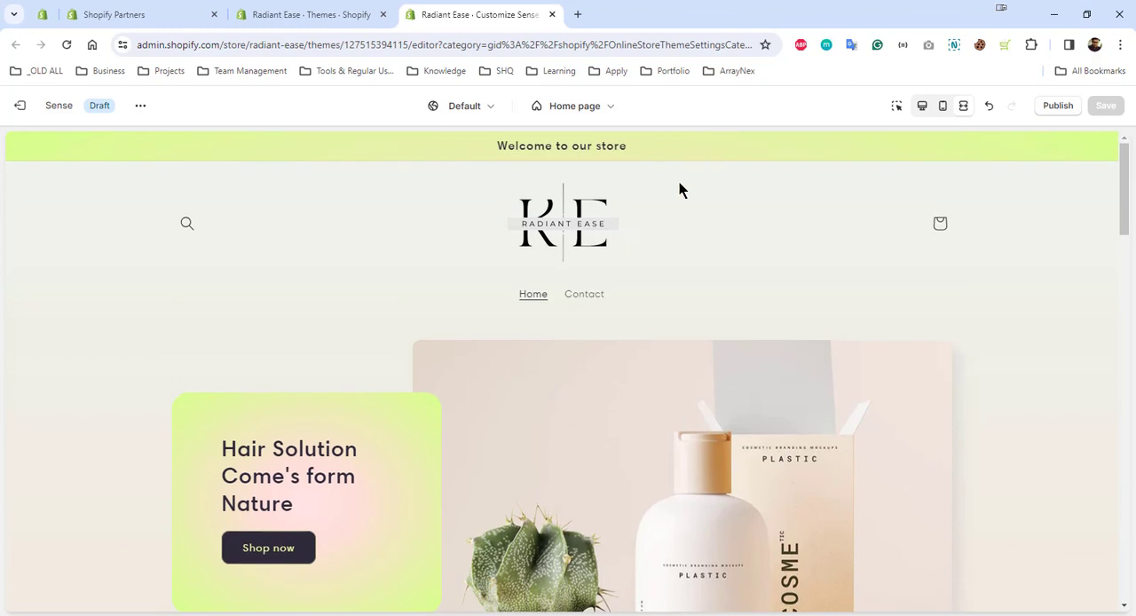
scroll(801, 344, down, 1)
scroll(801, 344, down, 5)
scroll(796, 340, up, 1)
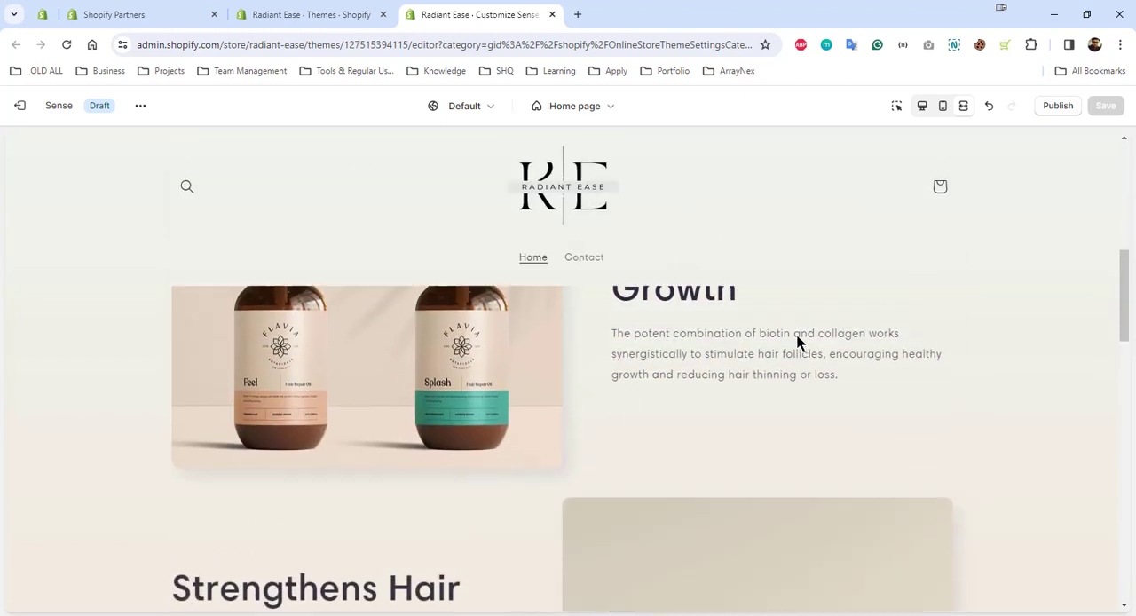
scroll(621, 355, down, 2)
scroll(523, 342, up, 1)
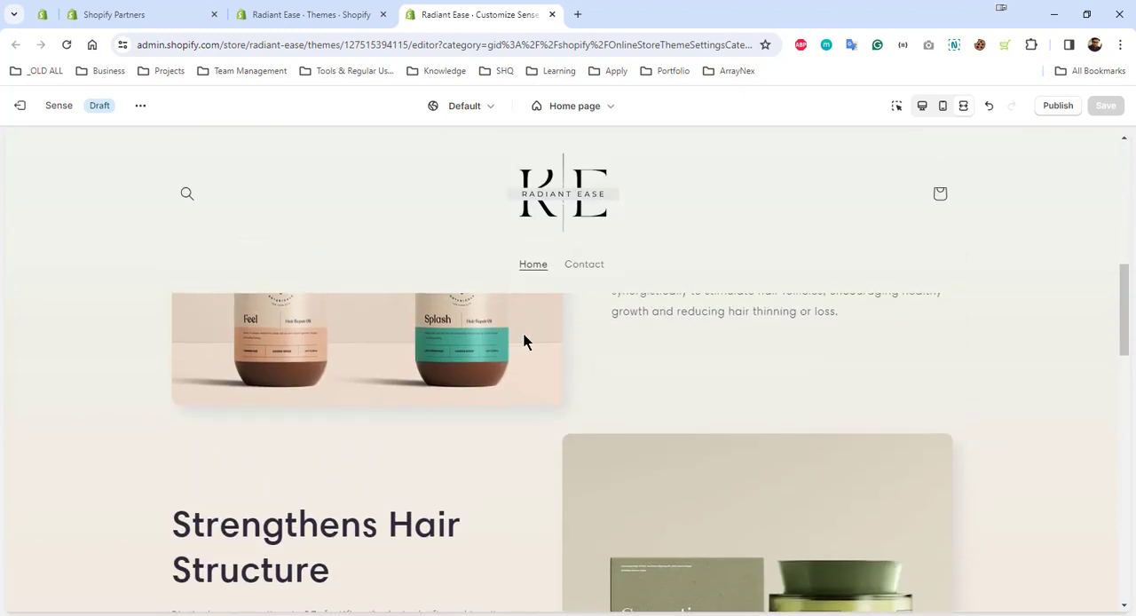
scroll(641, 359, down, 10)
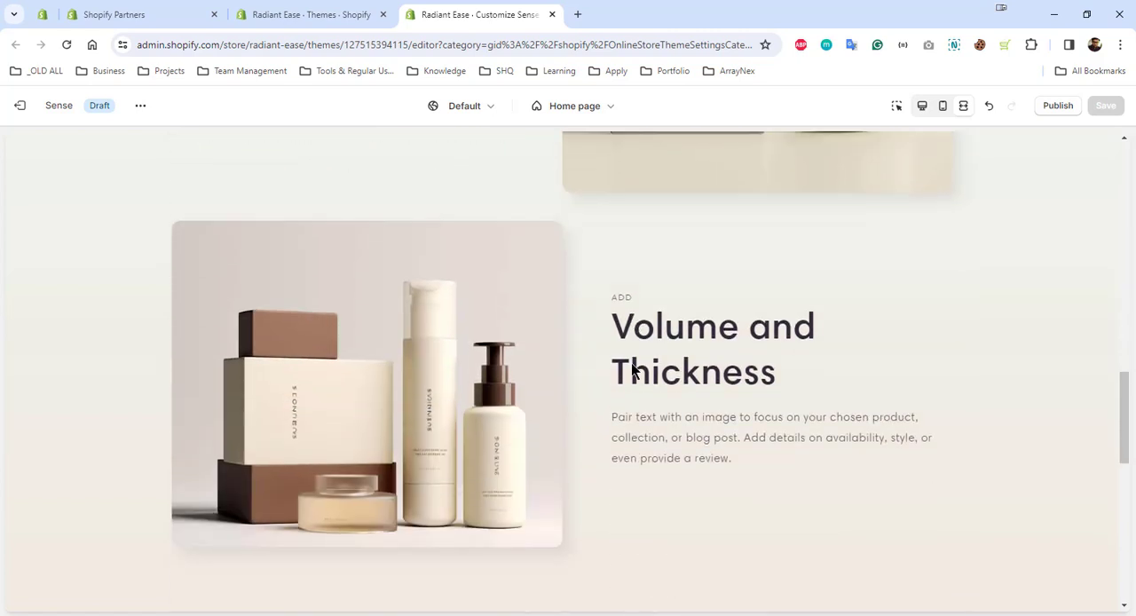
scroll(631, 371, down, 2)
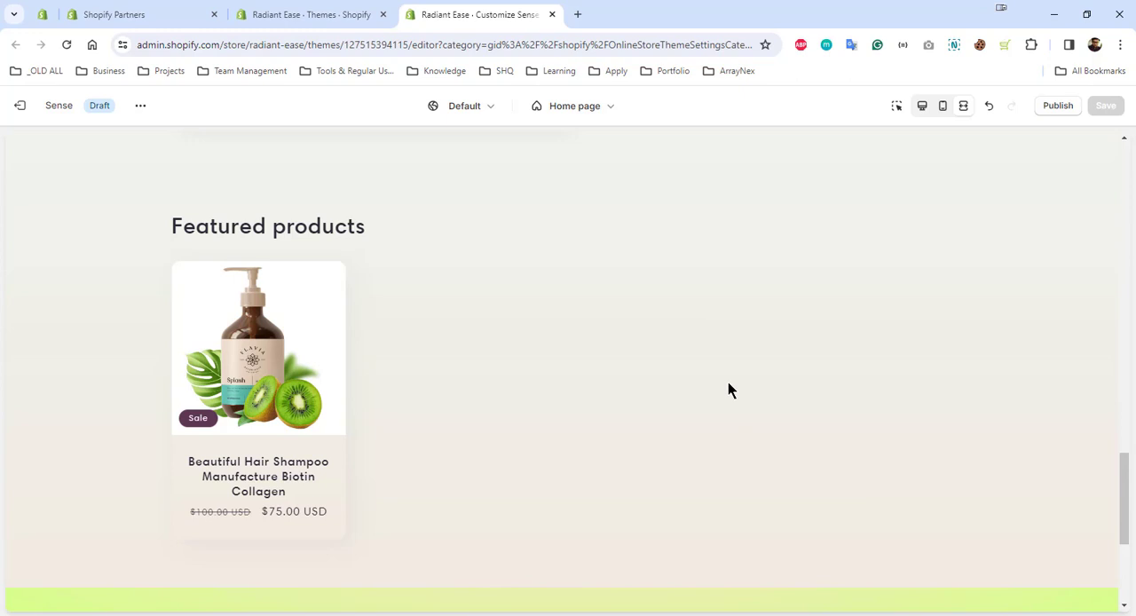
click(925, 108)
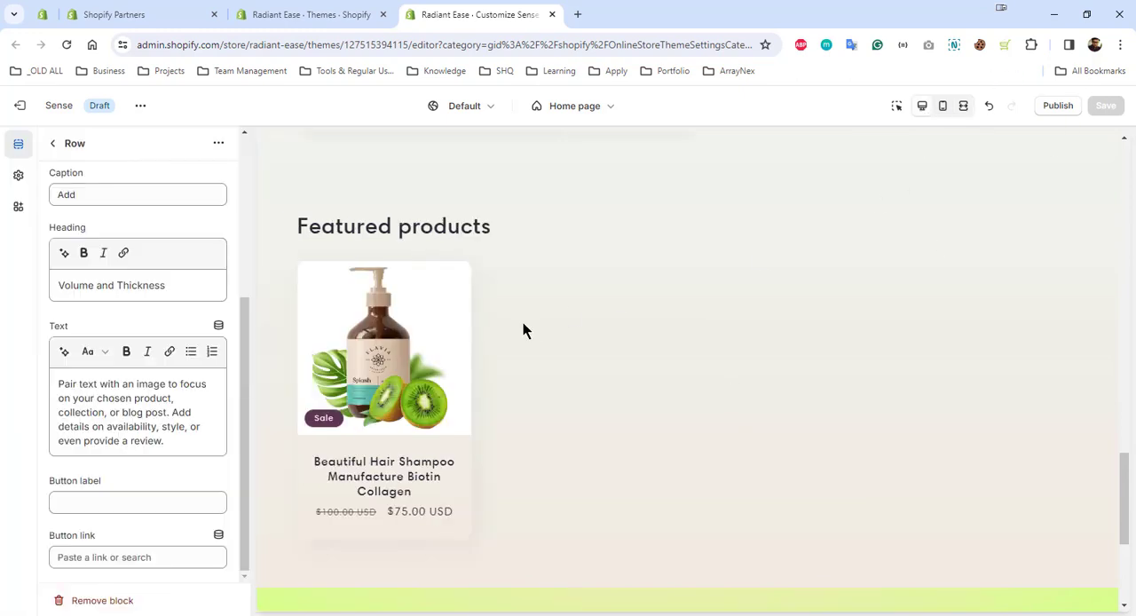
Add a Featured product section to the home page template below the Featured collection
click(54, 144)
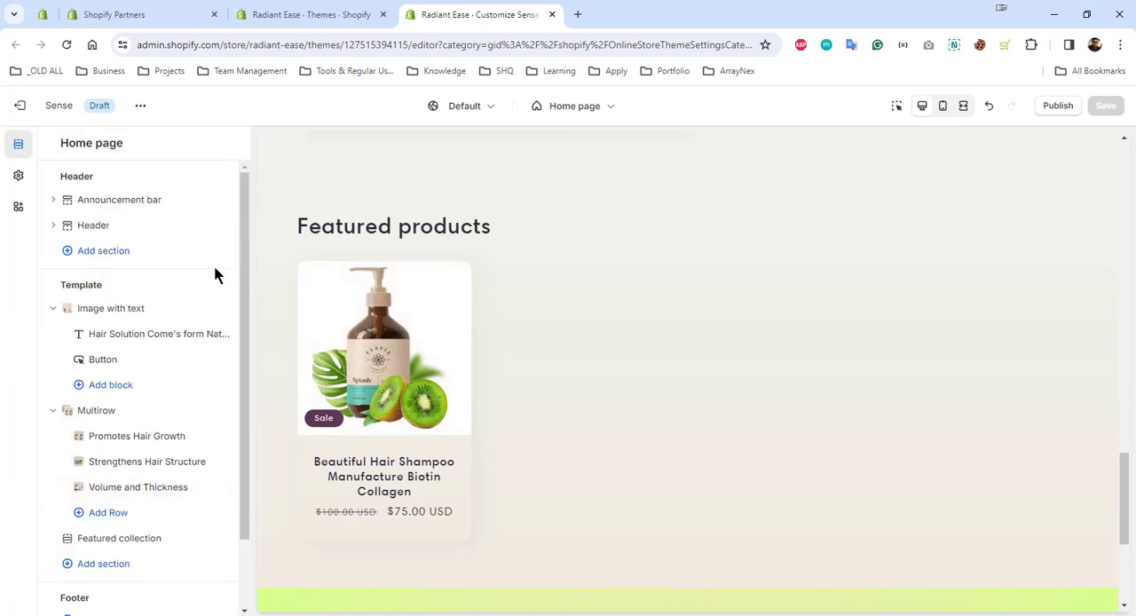
scroll(115, 471, down, 1)
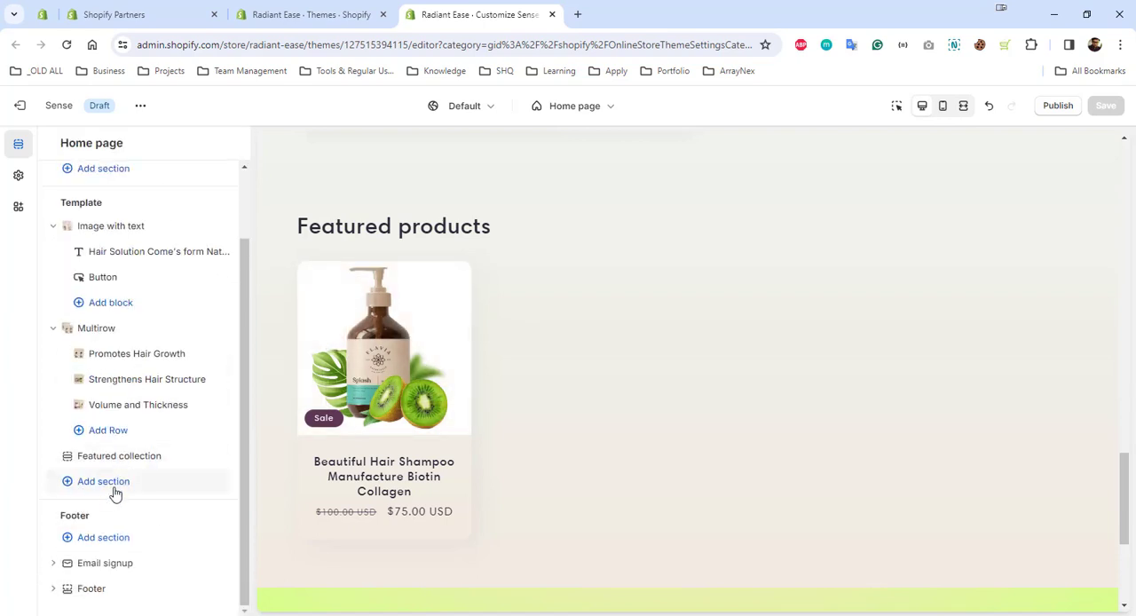
click(129, 490)
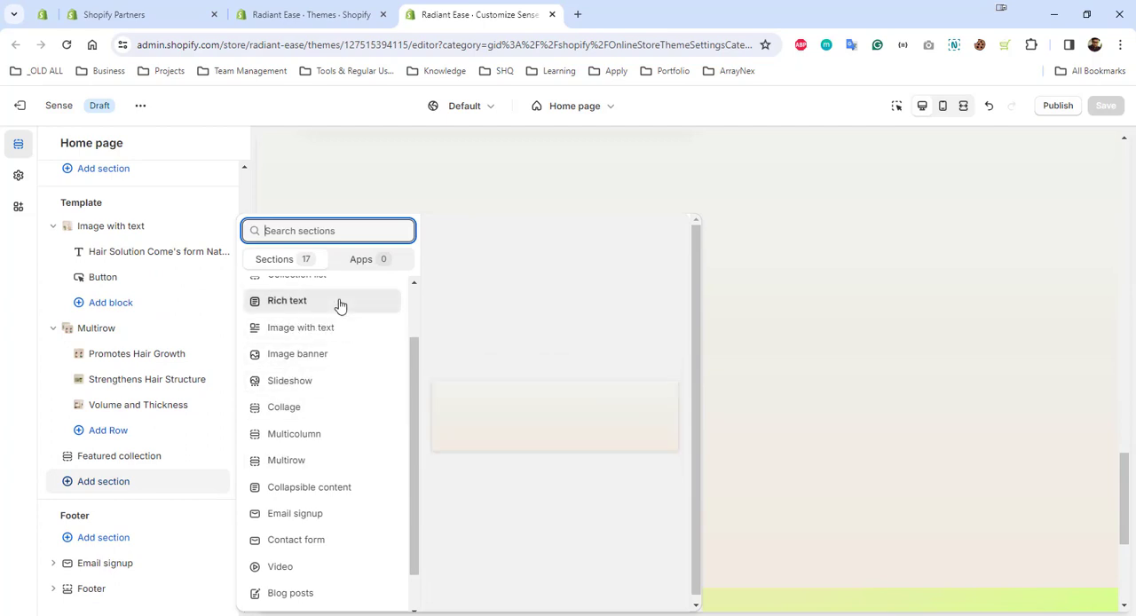
scroll(339, 315, up, 1)
click(376, 322)
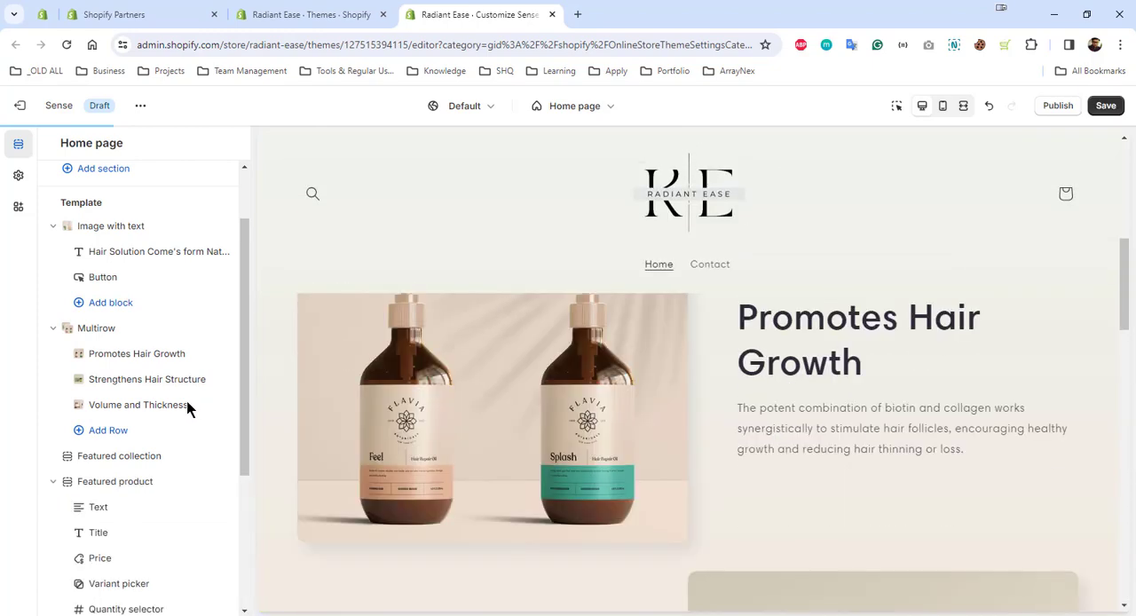
Remove the Featured collection section from the home page template
scroll(187, 405, down, 3)
scroll(443, 412, up, 4)
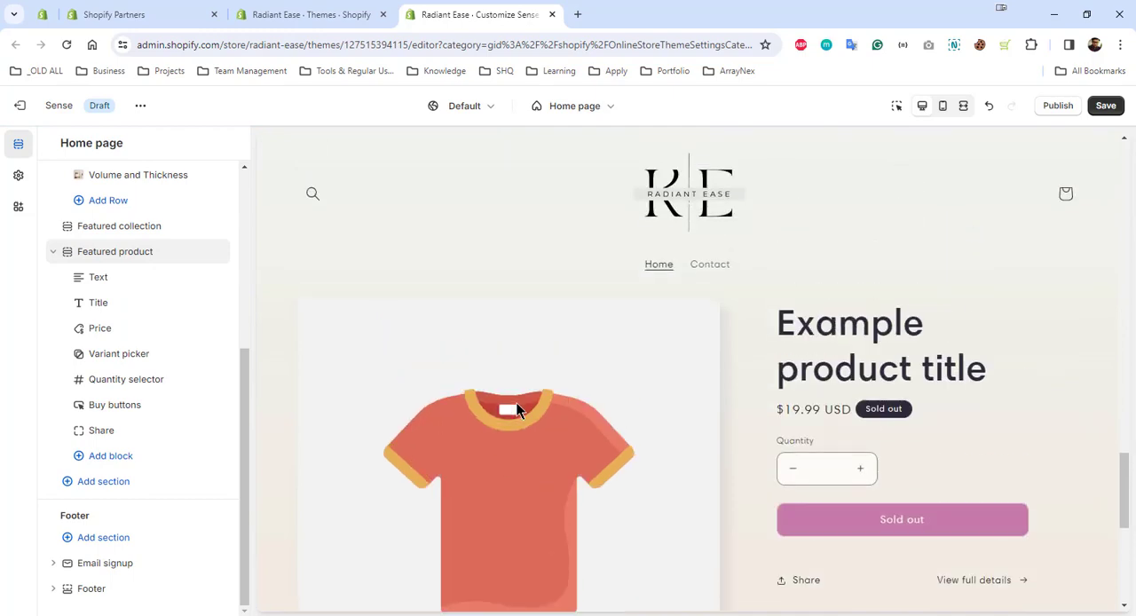
scroll(133, 311, up, 1)
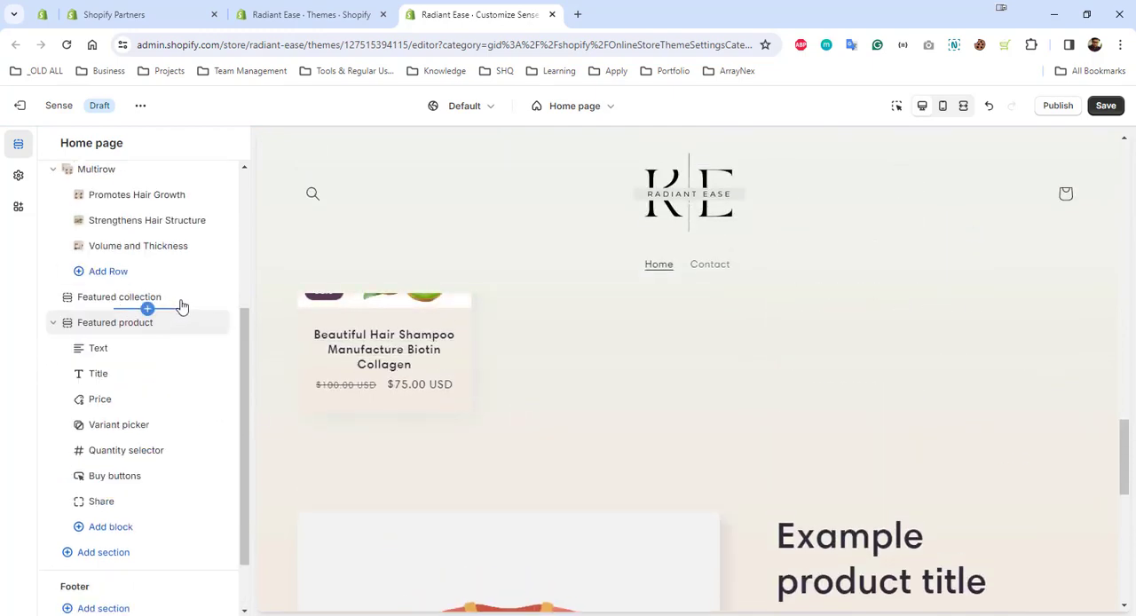
click(197, 300)
scroll(710, 399, up, 2)
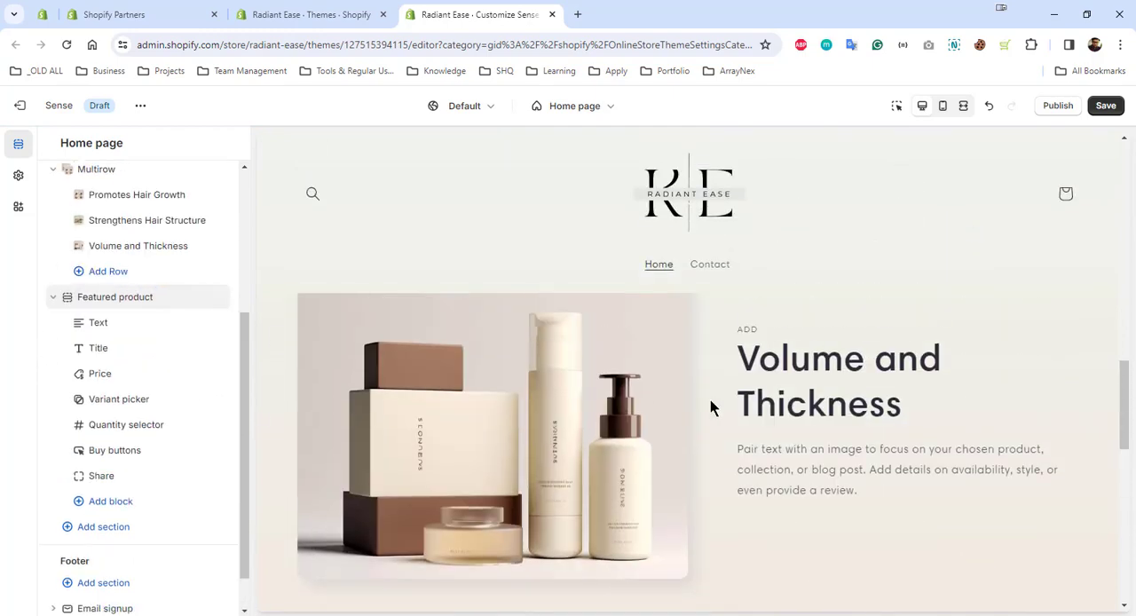
Assign the Beautiful Hair Shampoo Manufacture Biotin Collagen product to the Featured product section
scroll(710, 399, down, 8)
scroll(449, 412, up, 2)
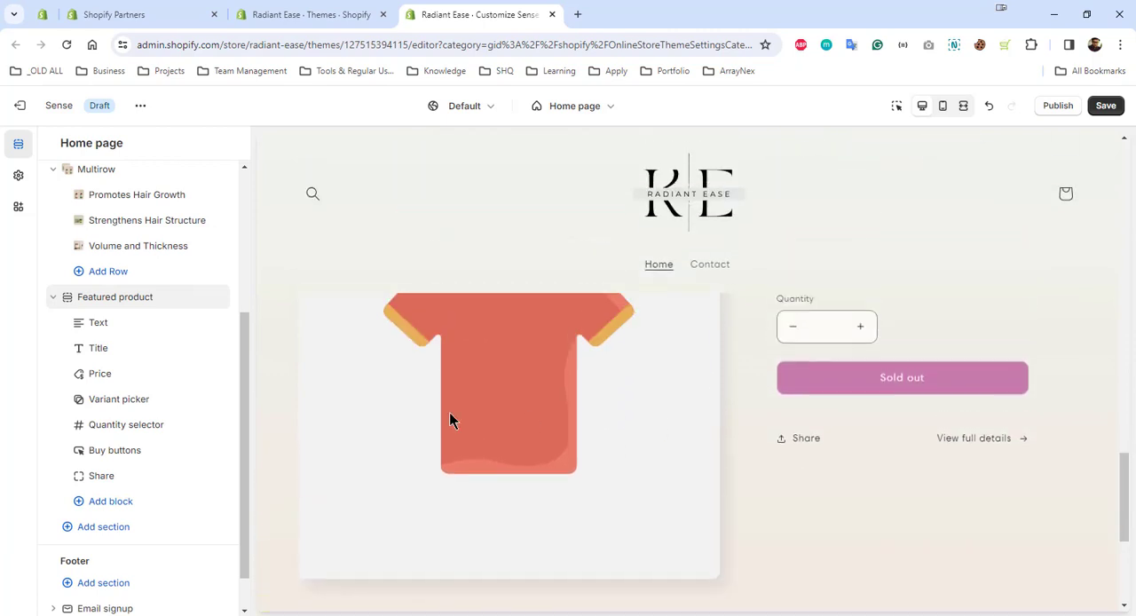
click(130, 298)
scroll(393, 401, down, 1)
click(167, 211)
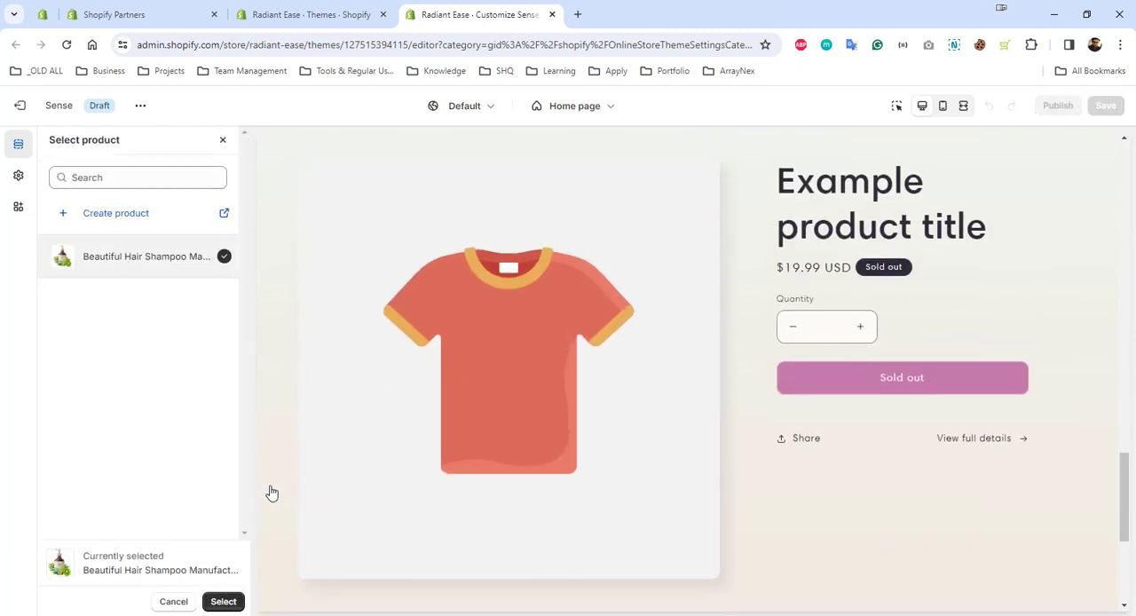
click(222, 601)
Set the Featured product section's desktop media width to Small and check its layout in the page preview
scroll(755, 452, down, 3)
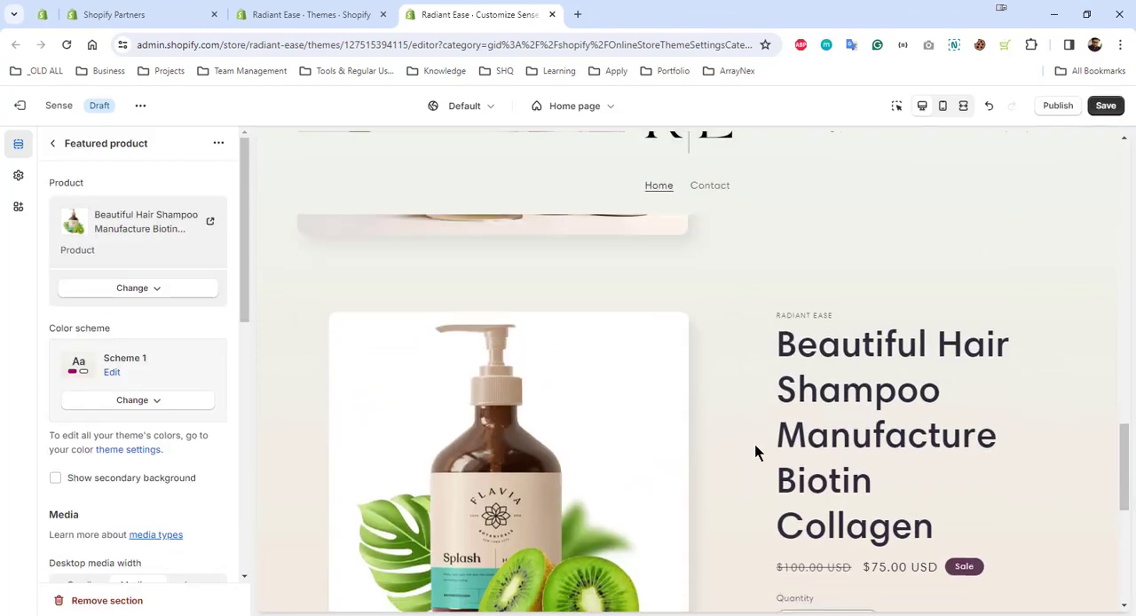
scroll(788, 409, up, 2)
scroll(919, 410, down, 1)
scroll(919, 410, up, 2)
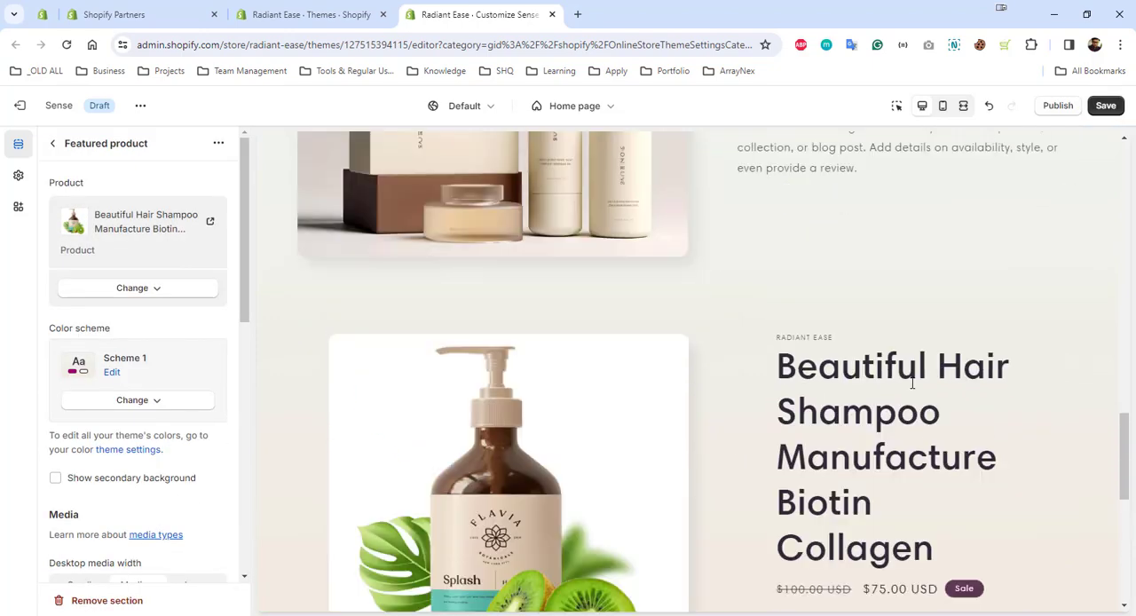
scroll(912, 382, down, 2)
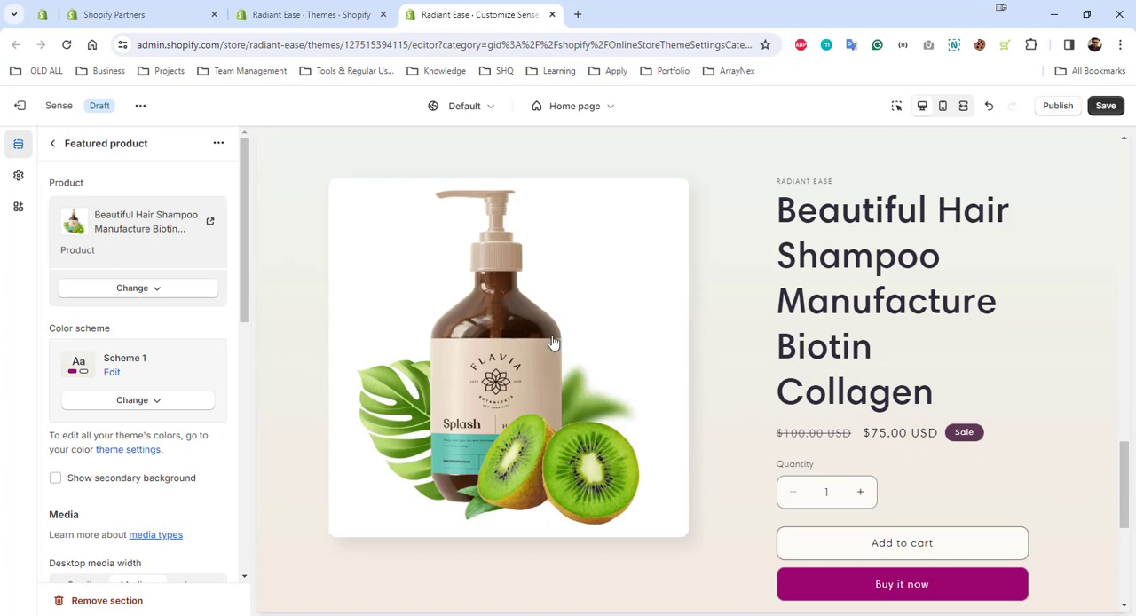
scroll(151, 422, down, 4)
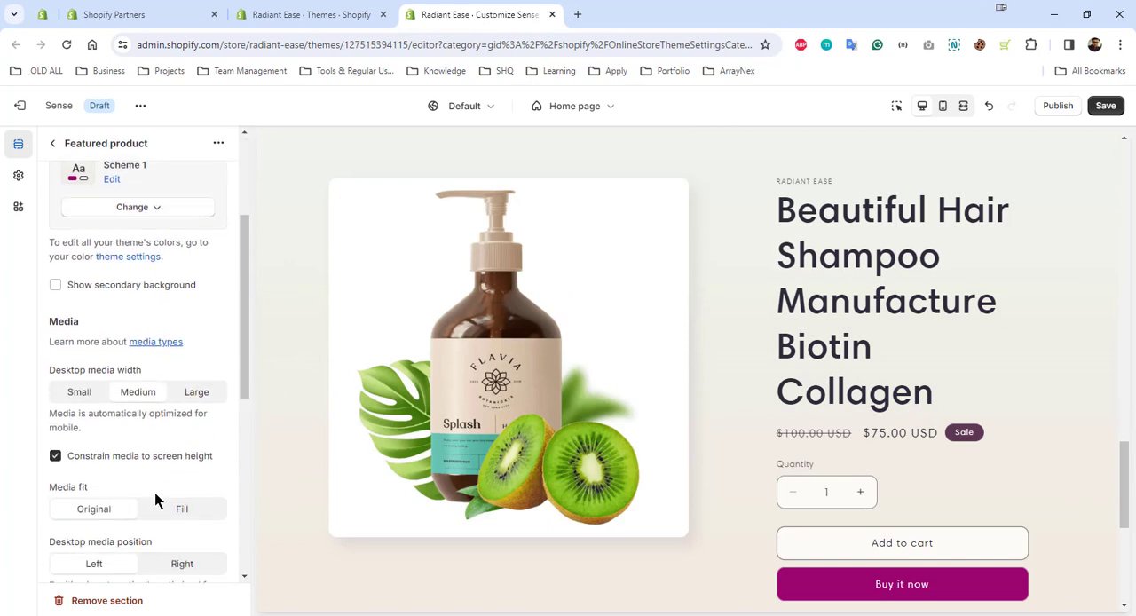
scroll(156, 502, down, 2)
click(84, 303)
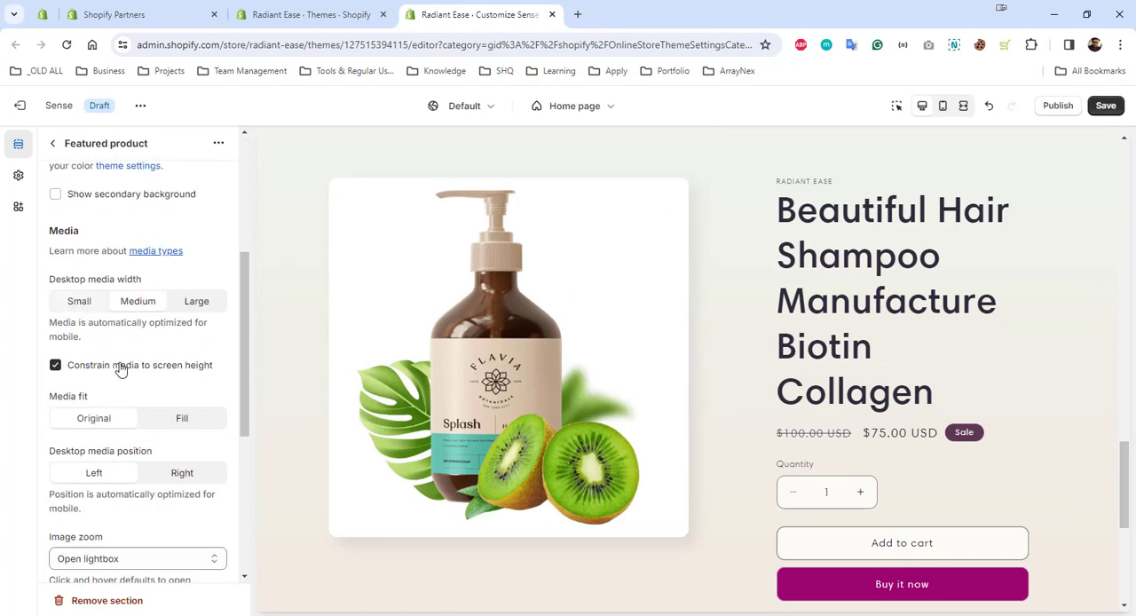
scroll(201, 487, down, 5)
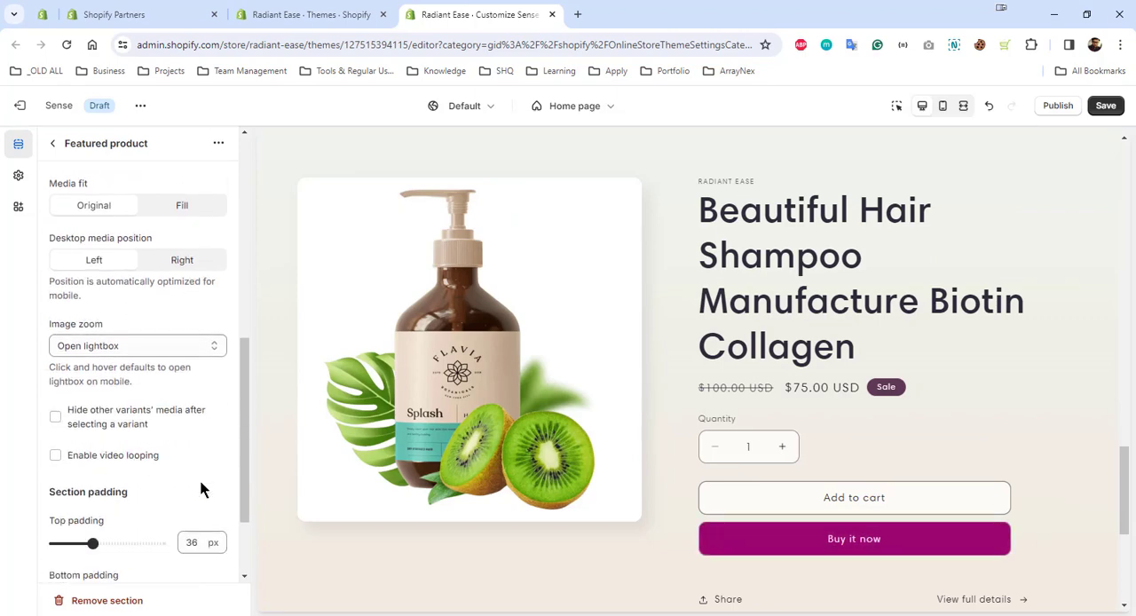
scroll(201, 487, up, 3)
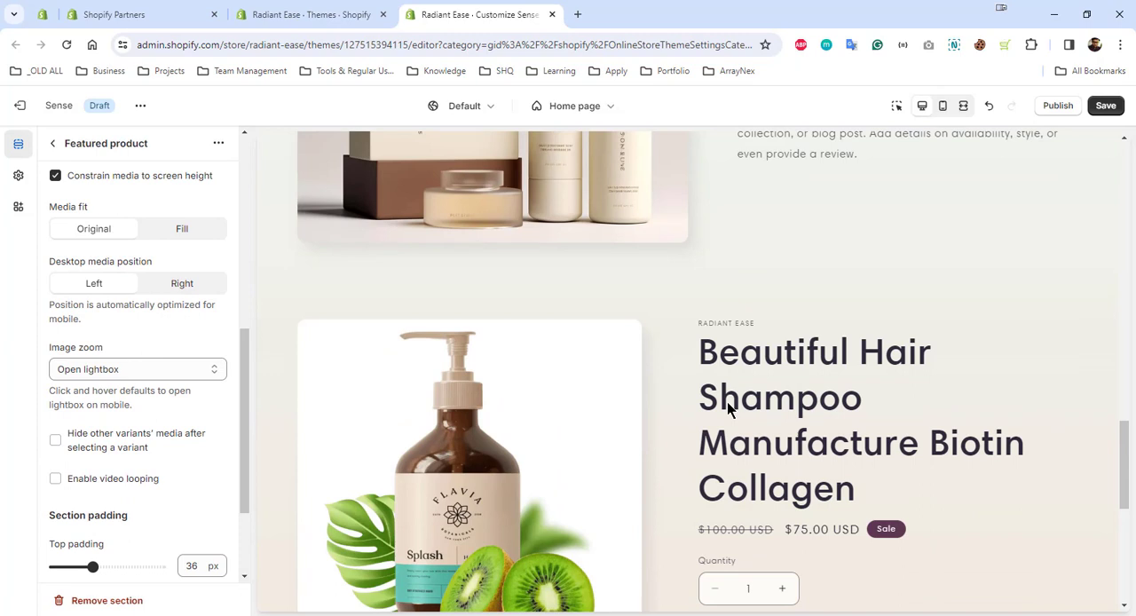
scroll(771, 360, down, 5)
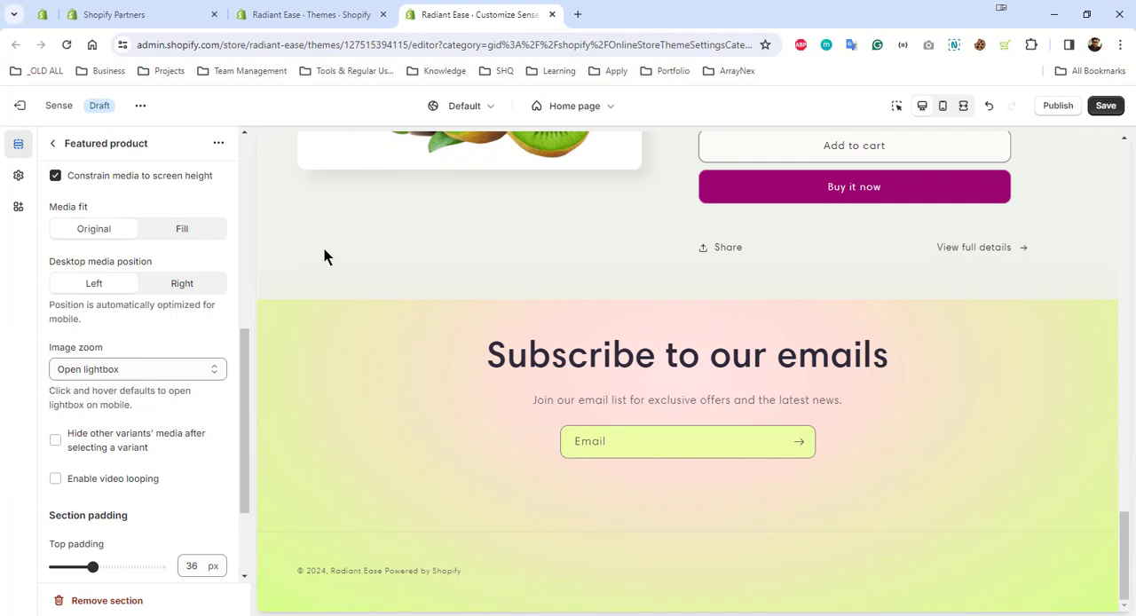
Add a Multicolumn section below the Featured product section and set its heading to "Why Must Use this"
click(53, 138)
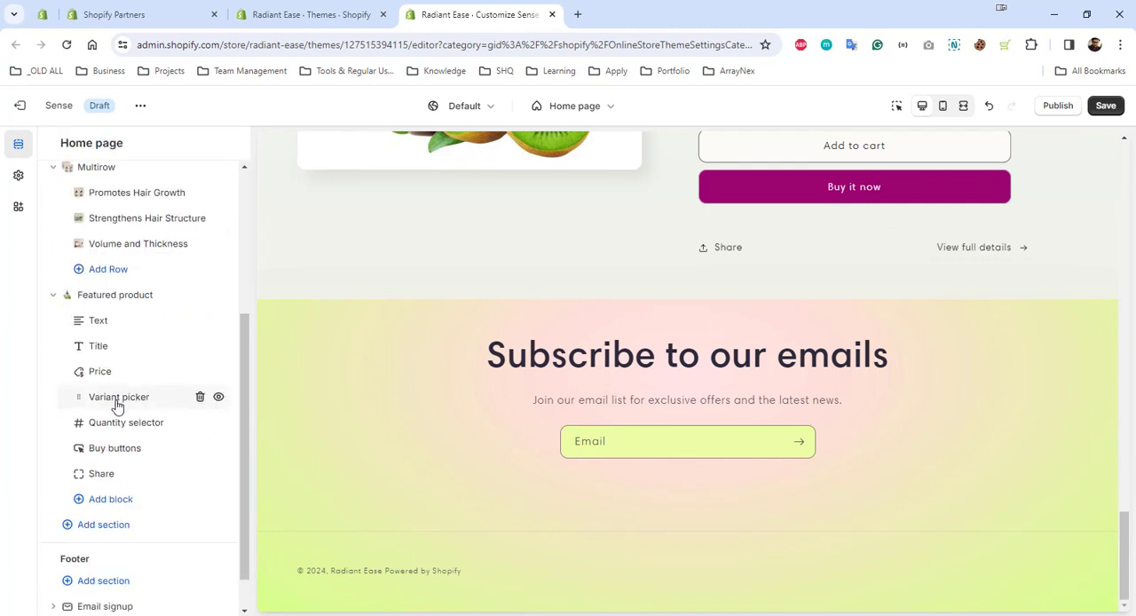
click(99, 482)
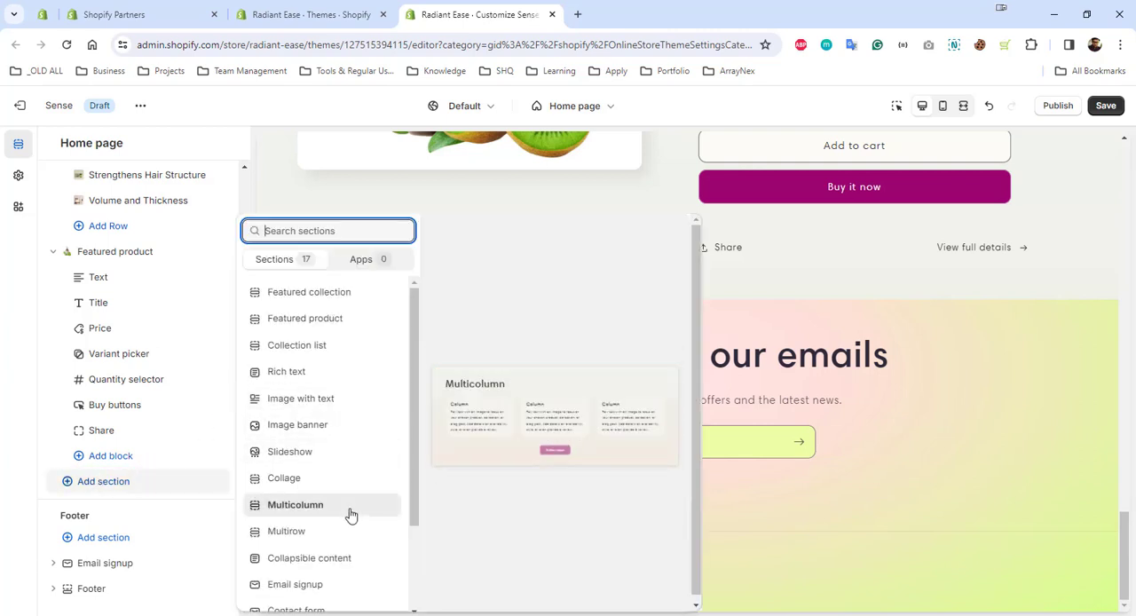
key(Escape)
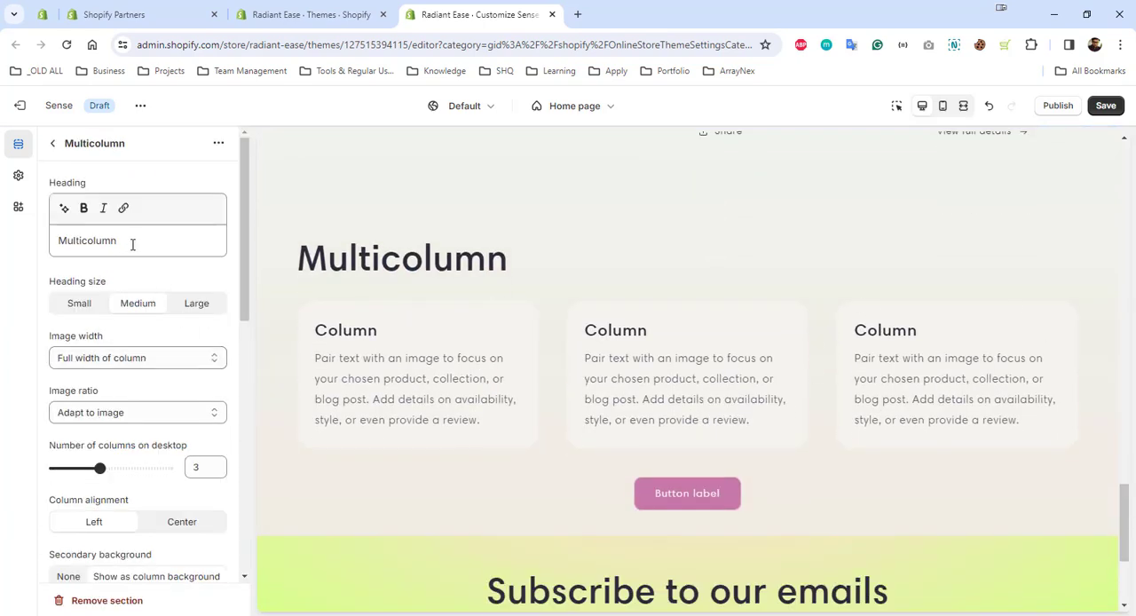
click(132, 241)
double_click(132, 241)
text(Why Must Use this)
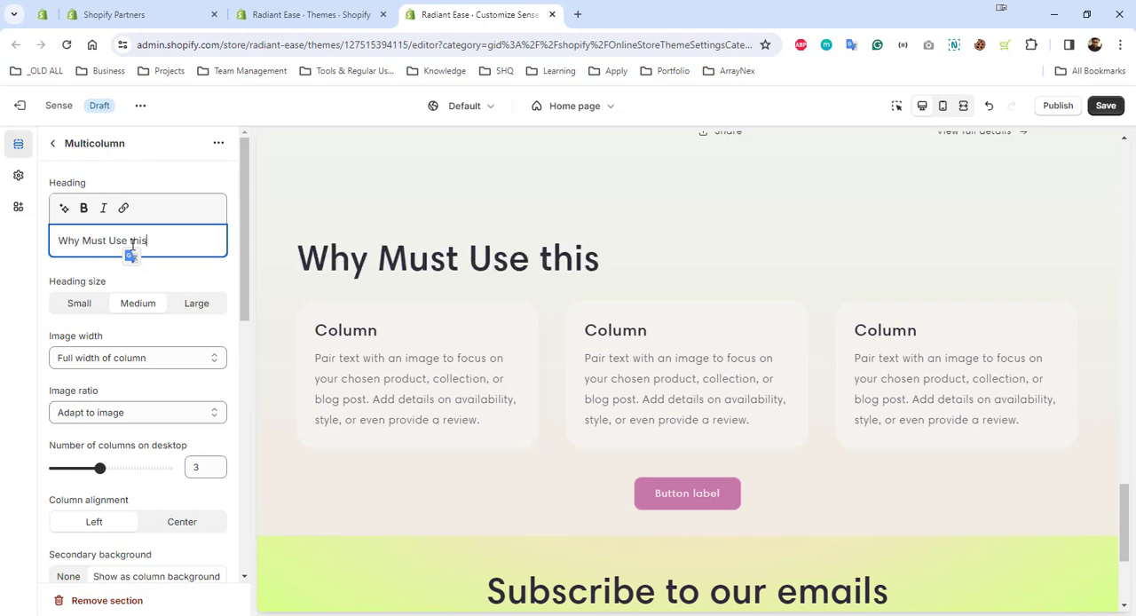
click(259, 284)
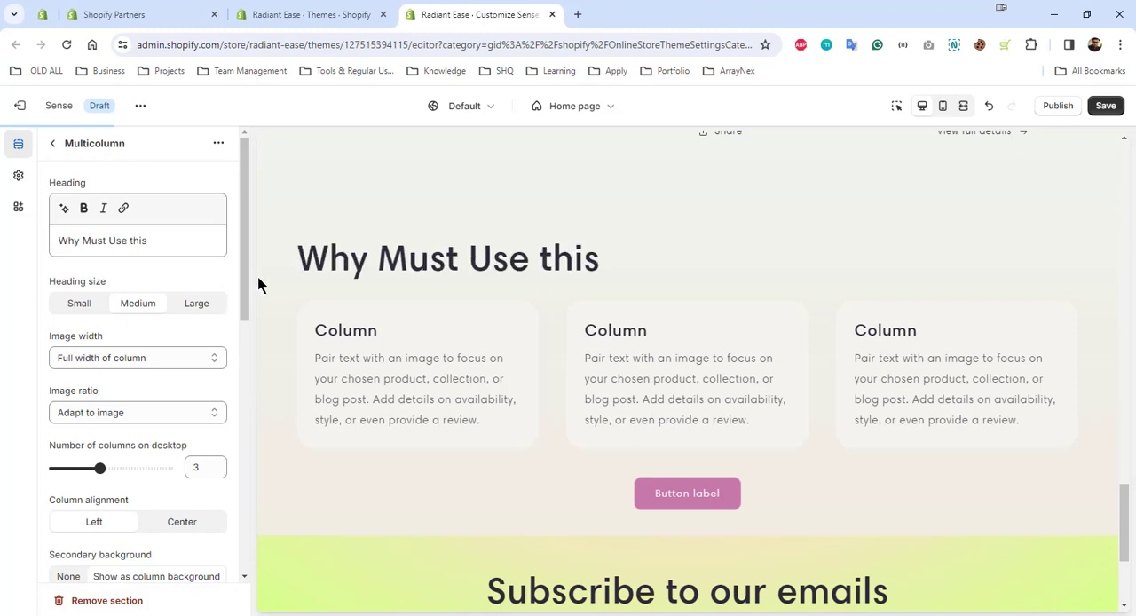
Change the heading of the first column in the Multicolumn section to "Strengthening and Growth"
click(56, 149)
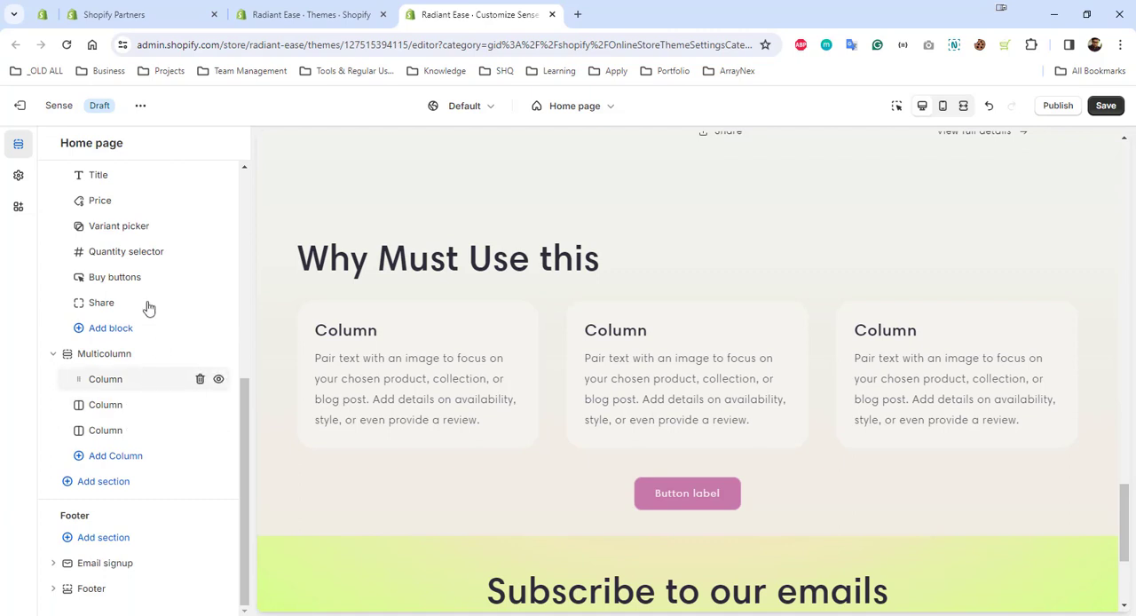
click(106, 379)
click(129, 347)
double_click(129, 348)
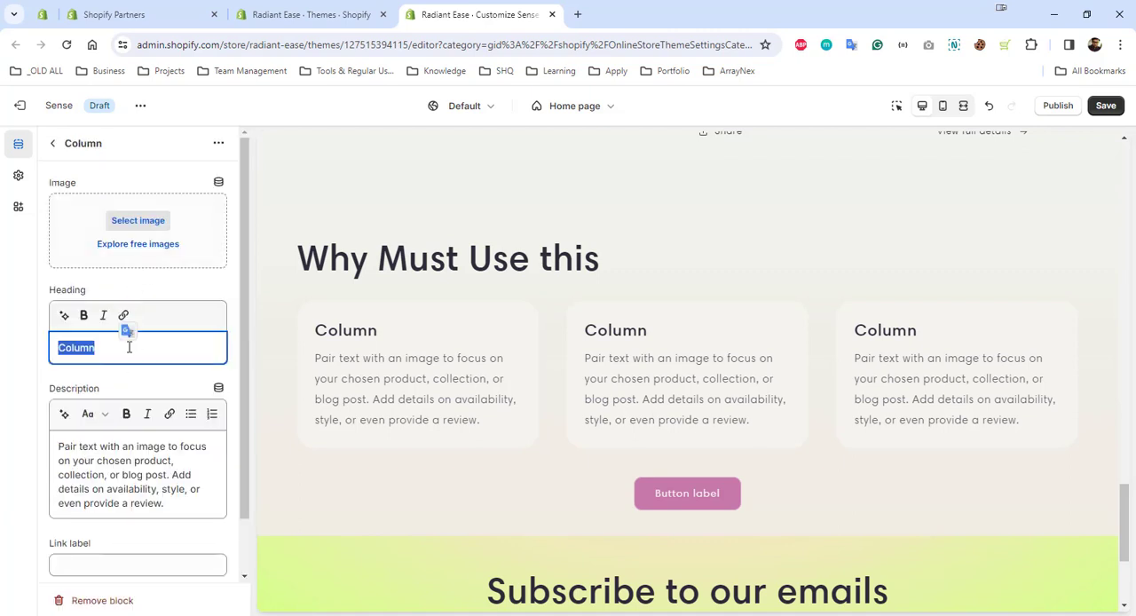
text(Strengthening and Growth)
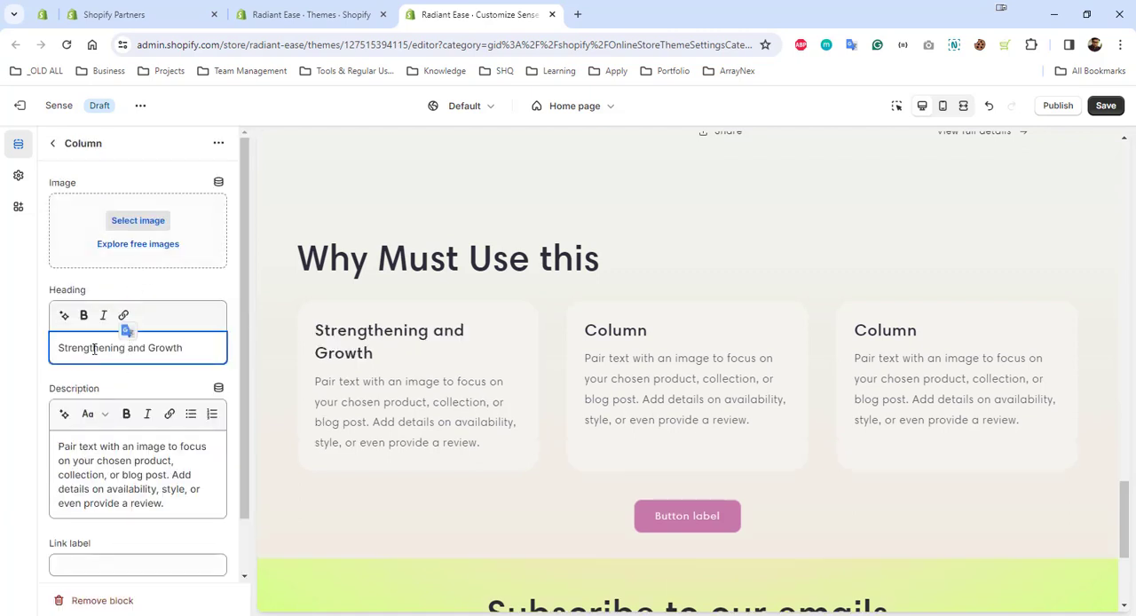
click(1, 362)
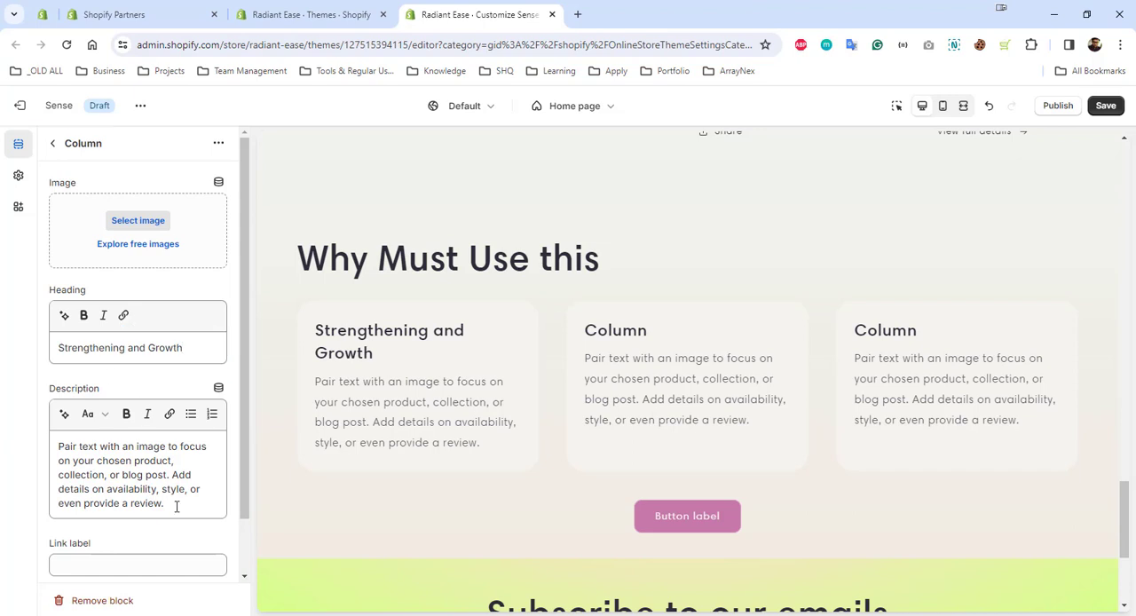
Replace the first column's placeholder description with the text about biotin and collagen promoting hair strength and growth
drag(165, 505, 22, 452)
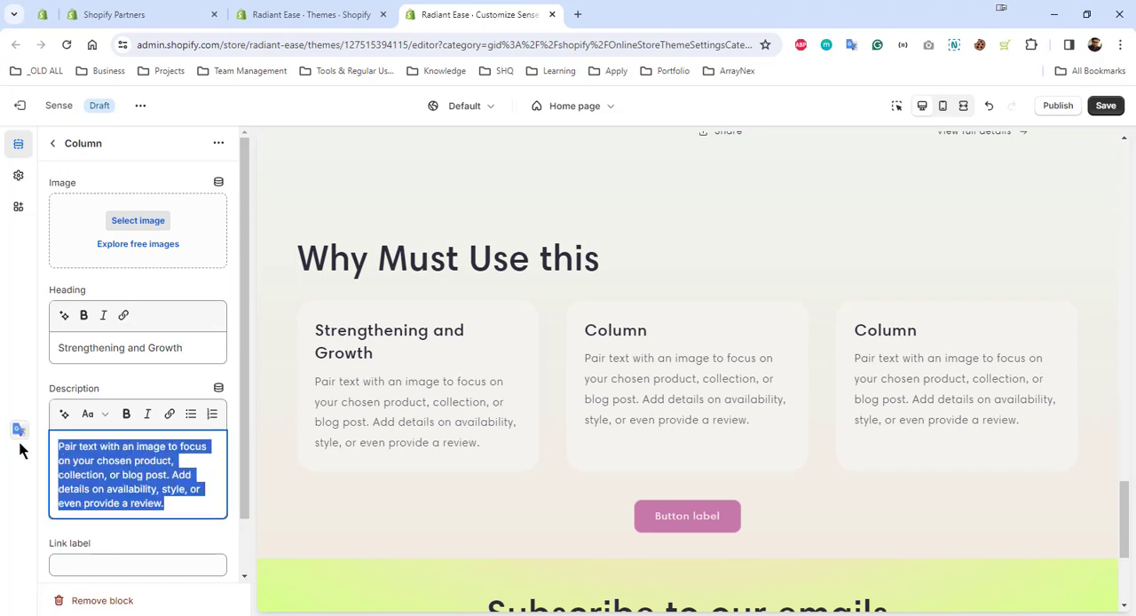
text(Our shampoo contains a powerful blend of biotin and collagen, two essential nutrients known for their role in promoting hair strength and growth.)
click(31, 459)
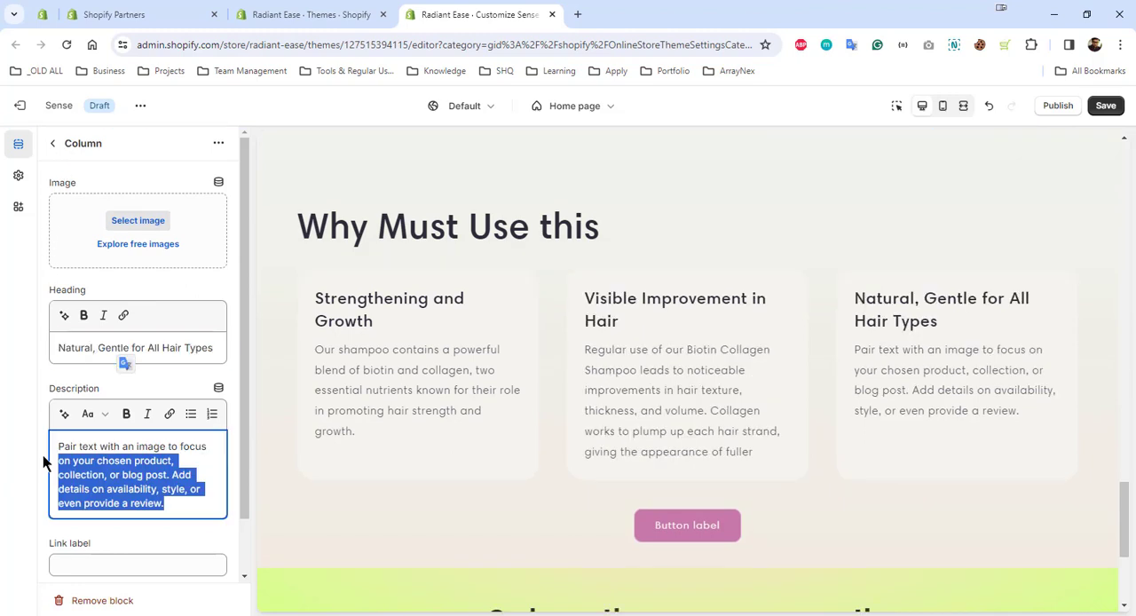
Replace the third column's description with unbulleted text about natural ingredients, free from harsh chemicals and suitable for all hair types, including sensitive scalps
drag(43, 454, 42, 439)
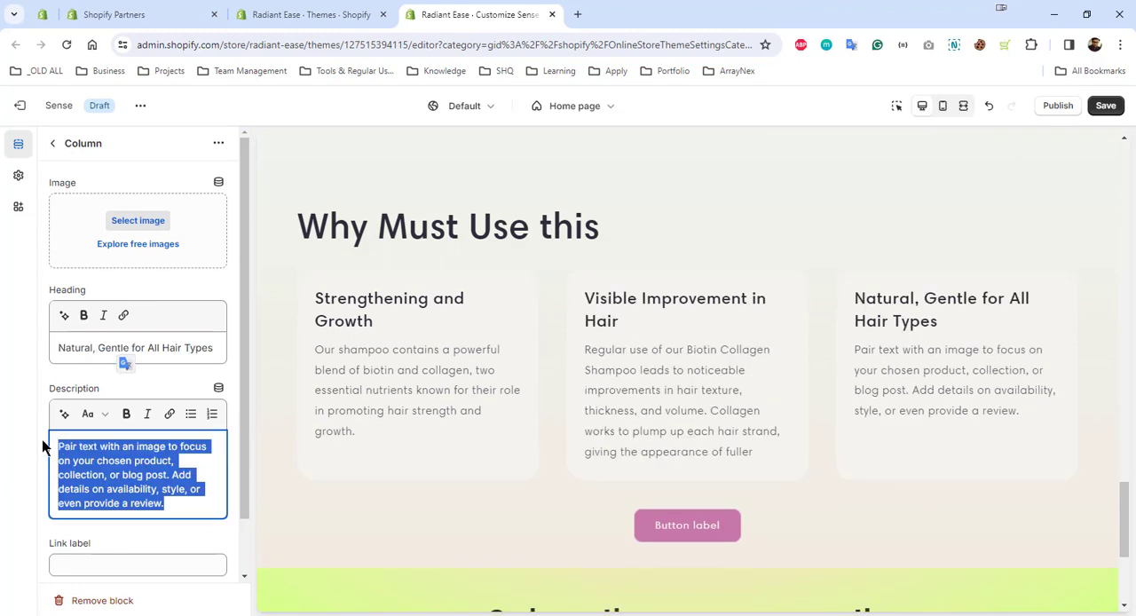
text(Our shampoo is formulated with natural ingredients and is free from harsh chemicals, making it suitable for all hair types, including sensitive scalps.)
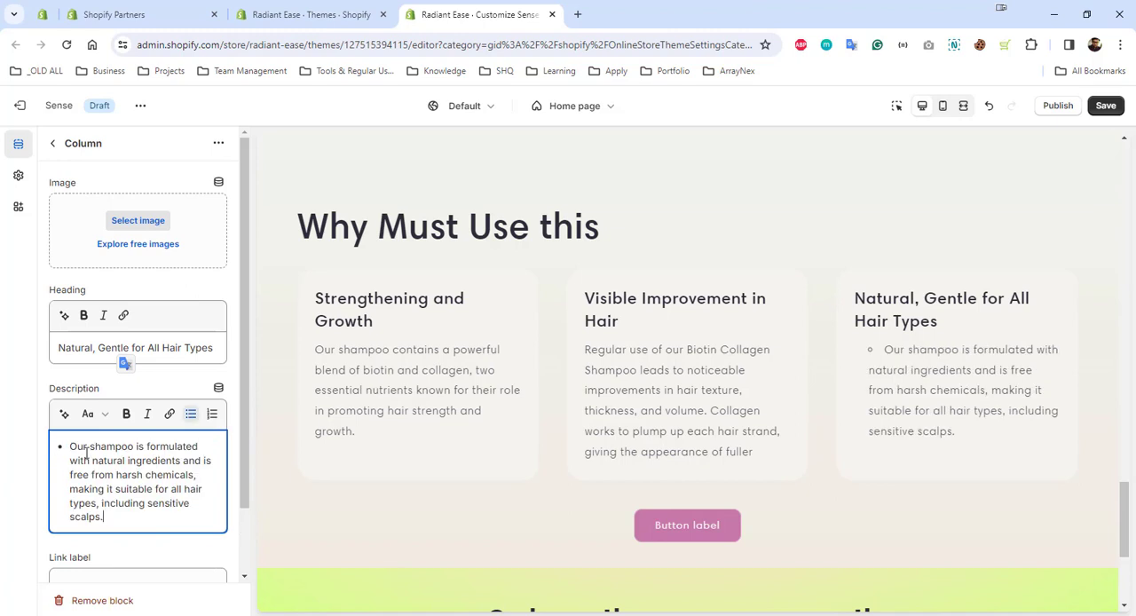
drag(115, 517, 56, 442)
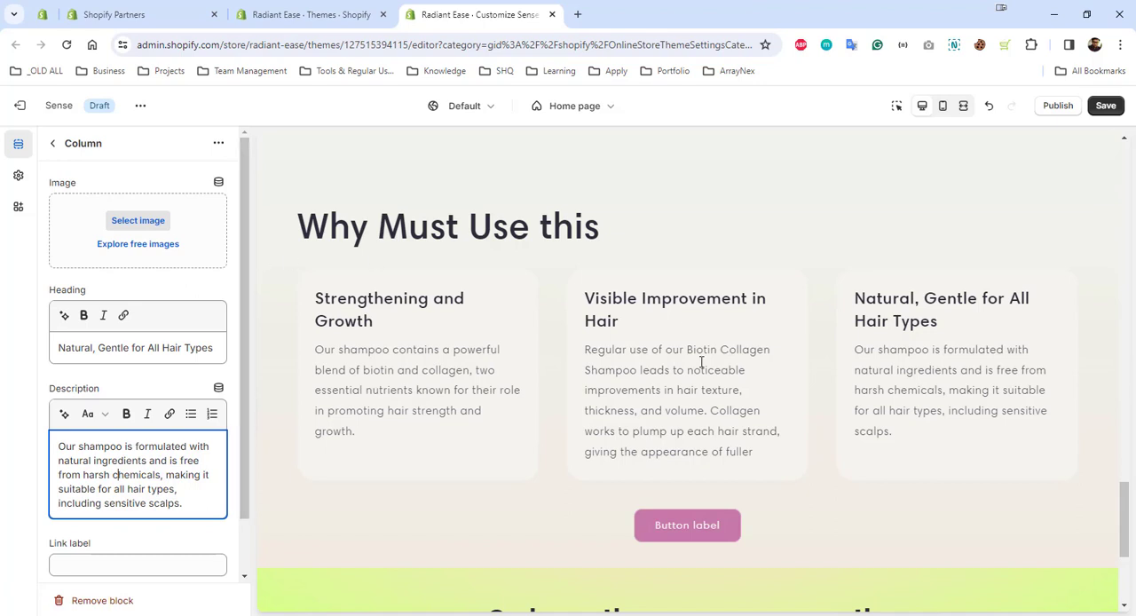
Assign the icon-leaves image from the store library to the "Natural, Gentle for All Hair Types" column
click(138, 224)
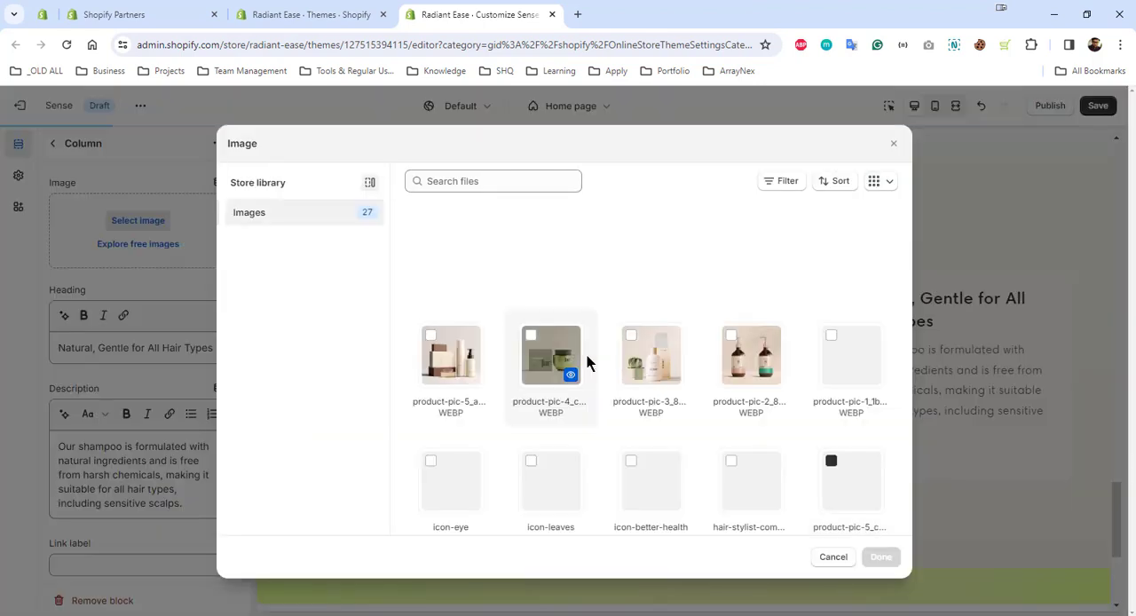
scroll(670, 380, down, 2)
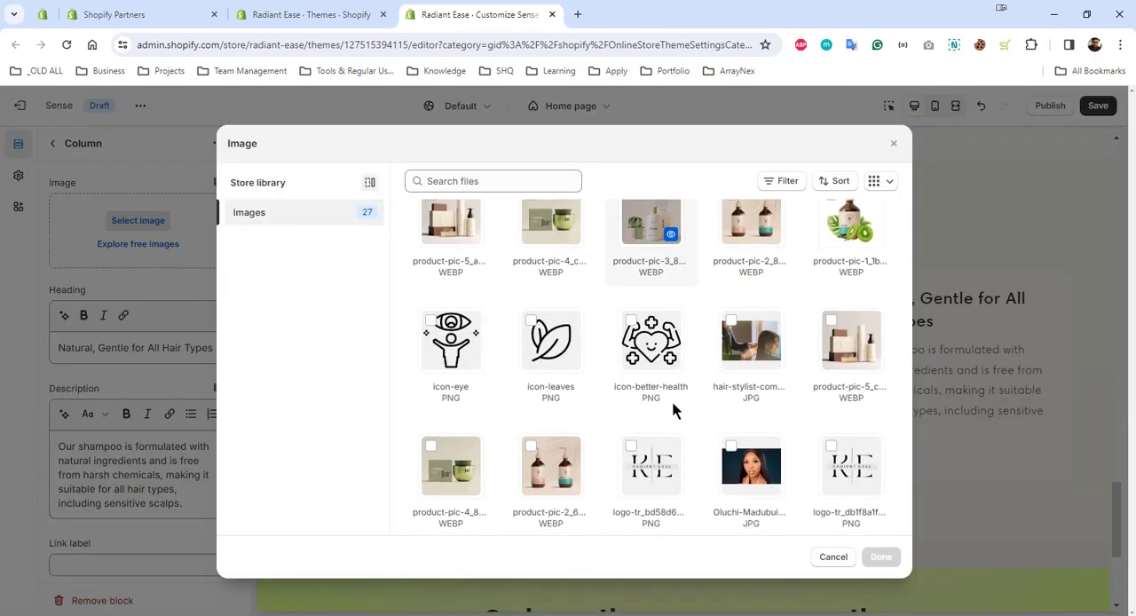
click(534, 334)
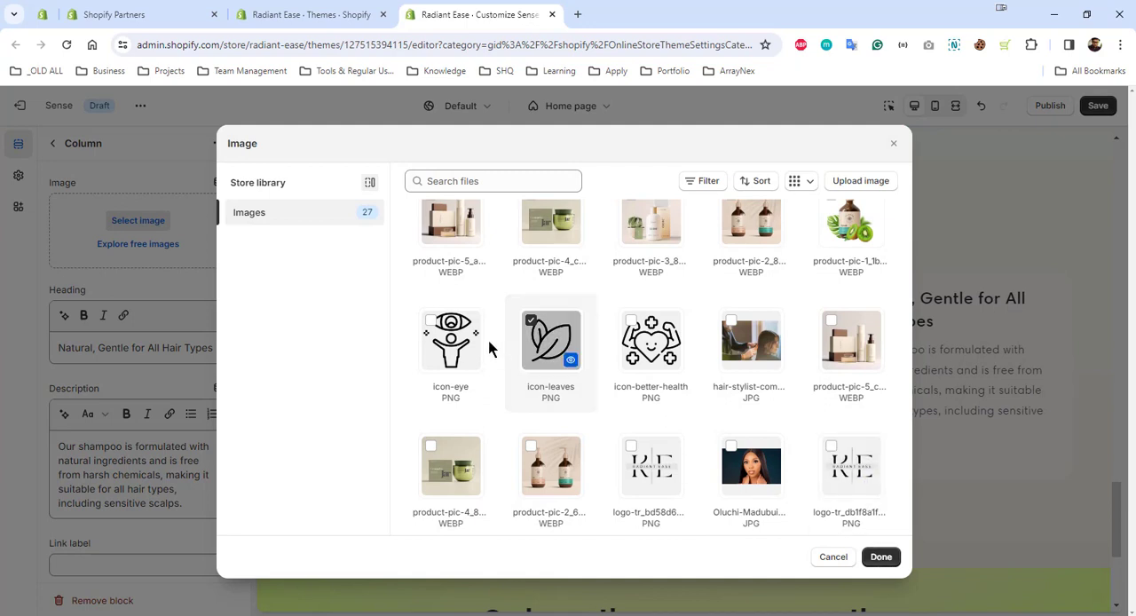
click(880, 556)
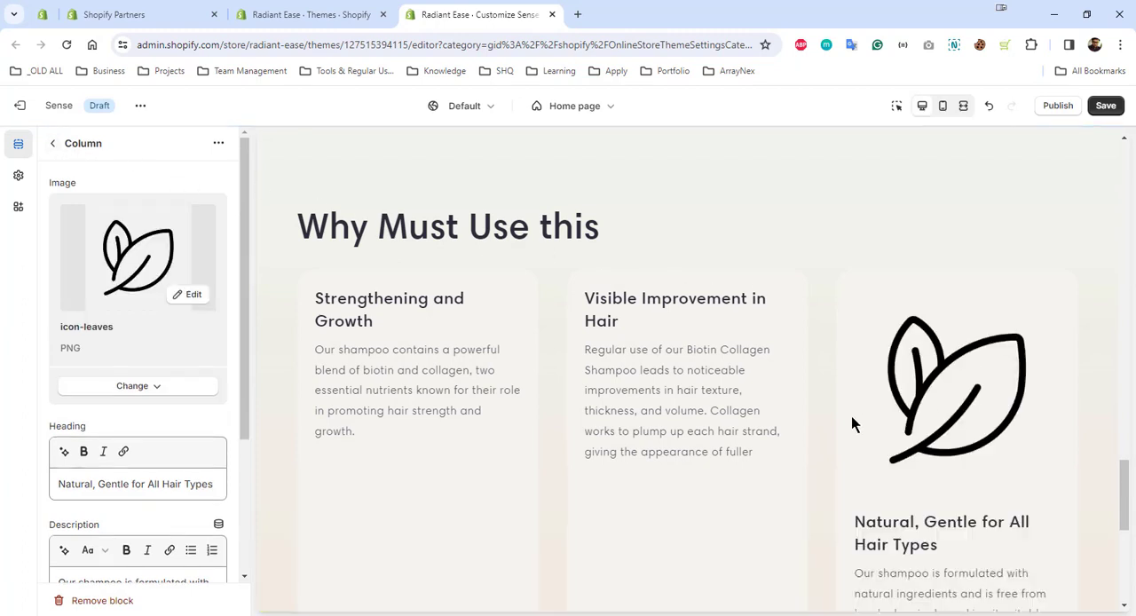
scroll(662, 427, down, 2)
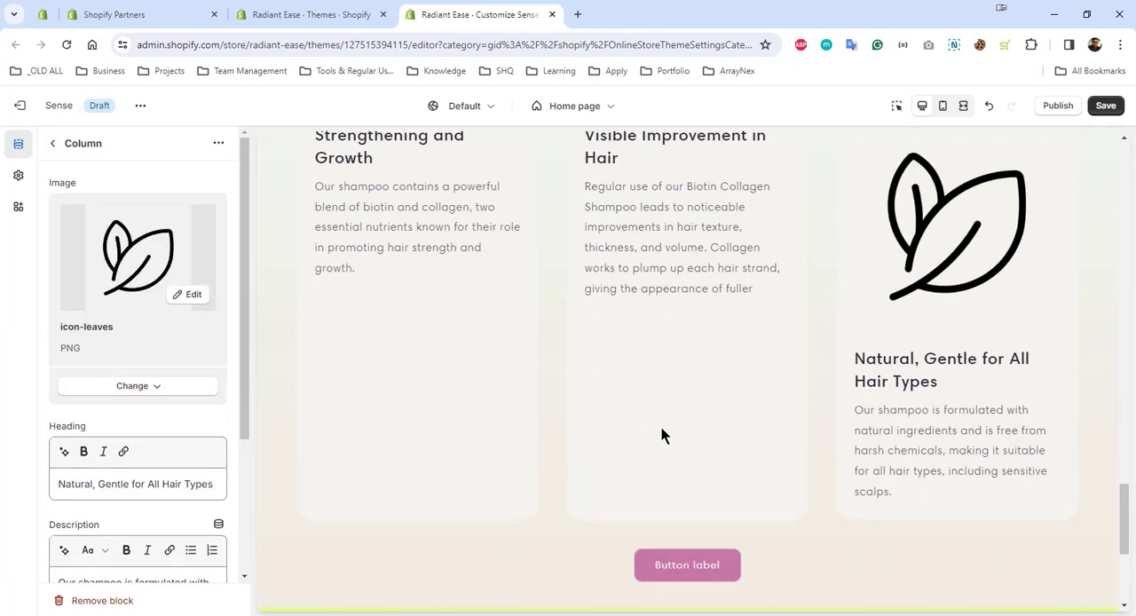
scroll(662, 427, up, 2)
Assign the icon-eye image from the store library to the "Visible Improvement in Hair" column
click(54, 143)
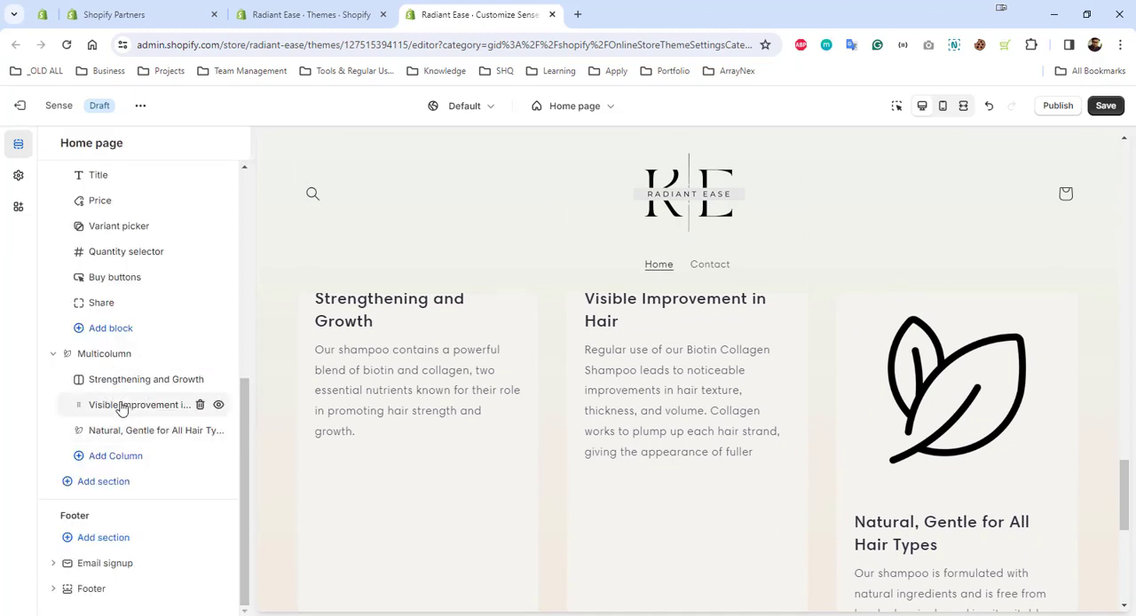
click(122, 407)
click(138, 220)
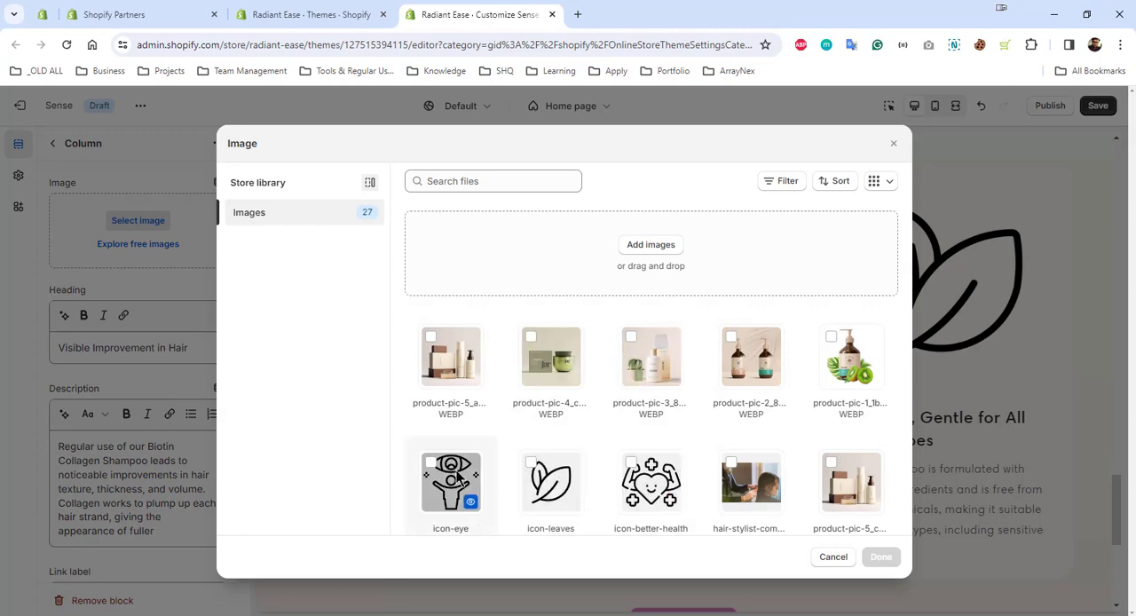
click(431, 463)
click(881, 556)
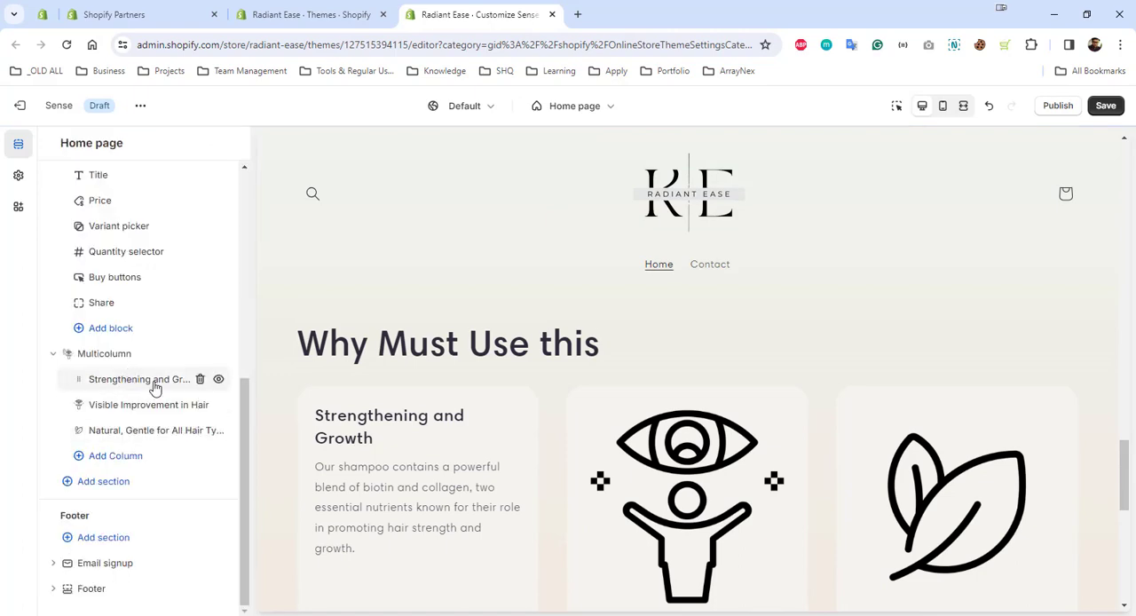
Assign the icon-better-health image from the store library to the "Strengthening and Growth" column
click(152, 388)
click(140, 222)
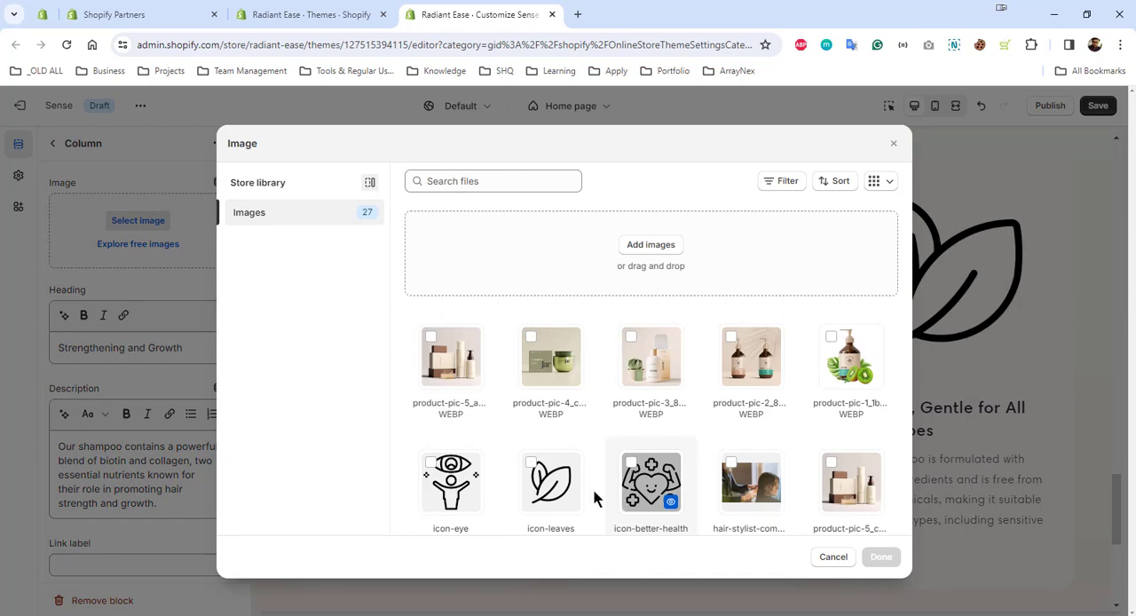
click(632, 467)
click(879, 557)
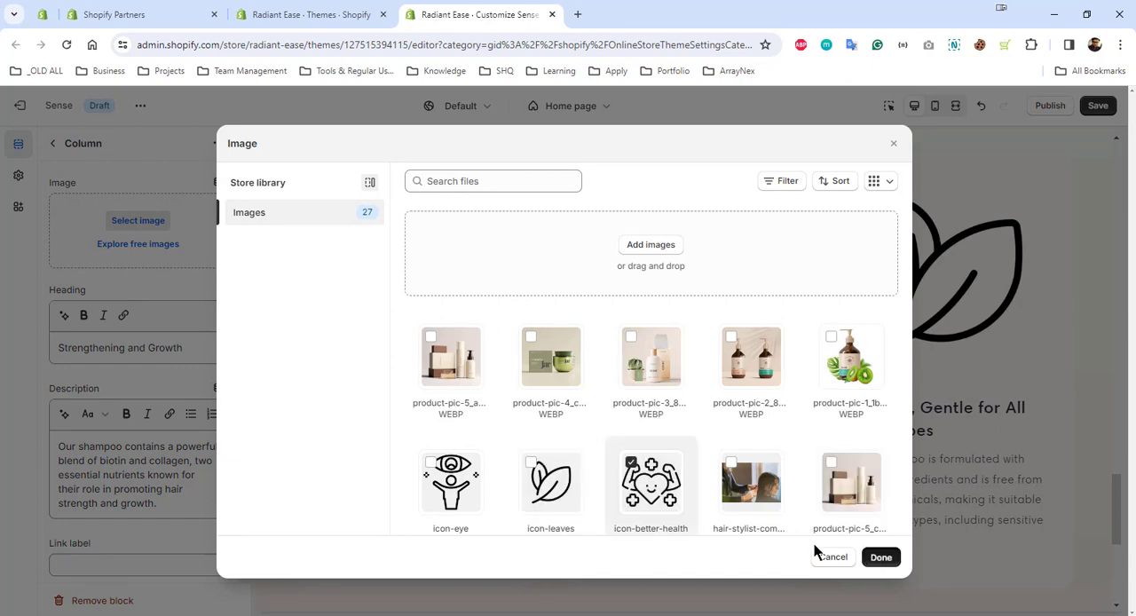
scroll(363, 275, up, 2)
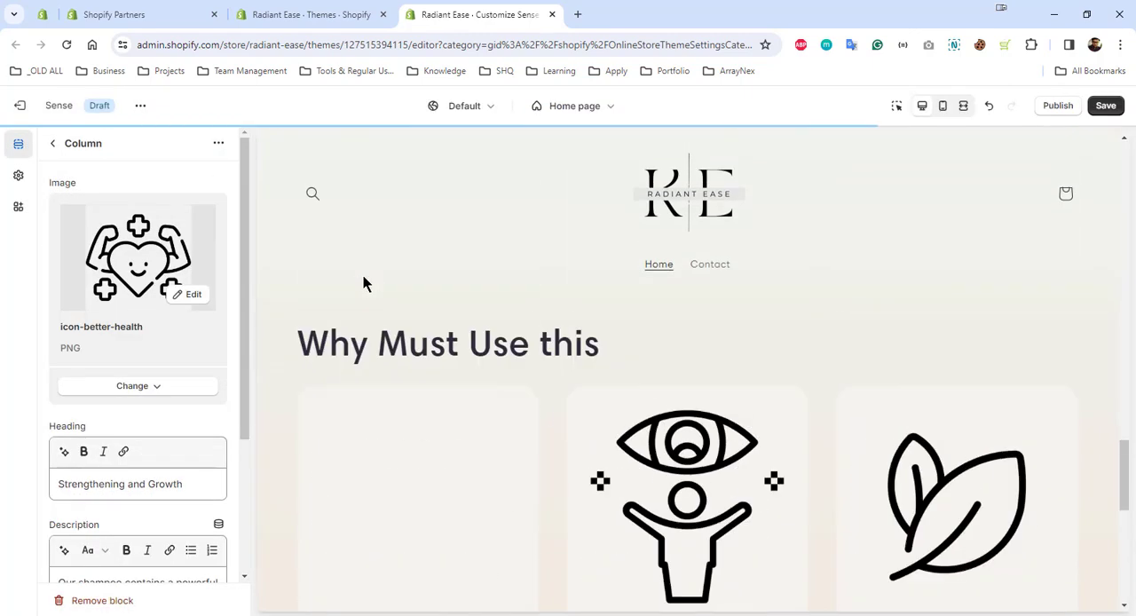
Set the Multicolumn section's image width to one-third width of column
click(53, 143)
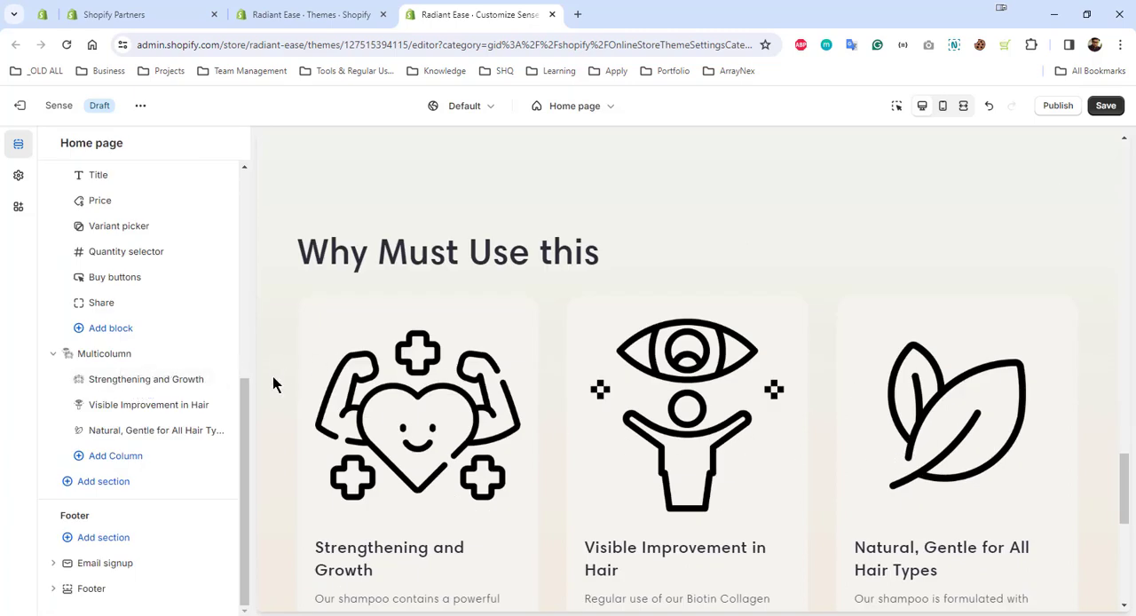
click(116, 355)
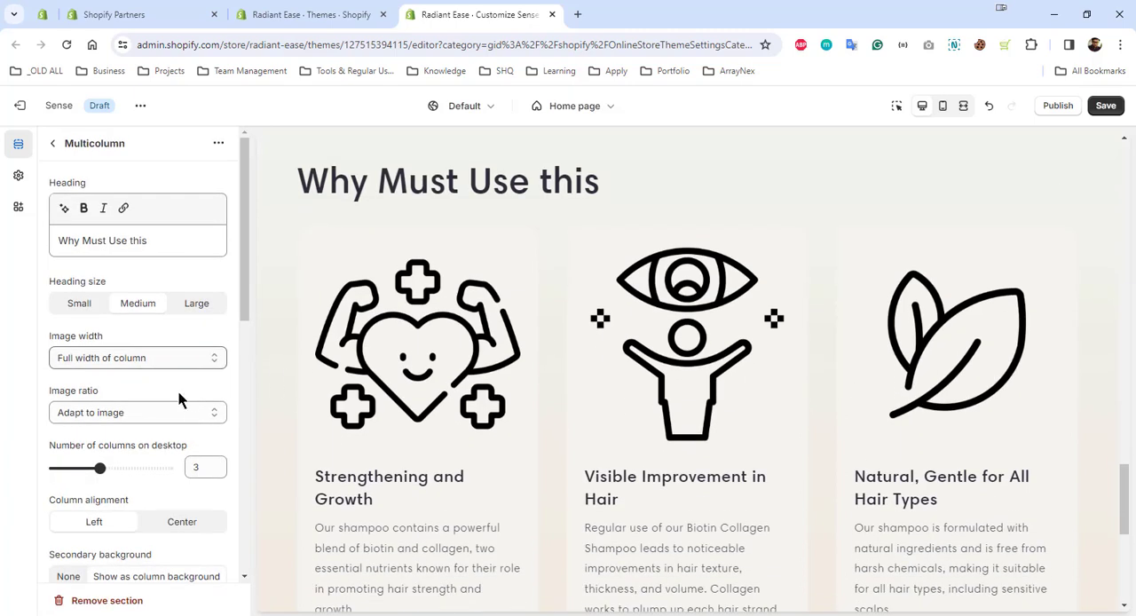
click(115, 356)
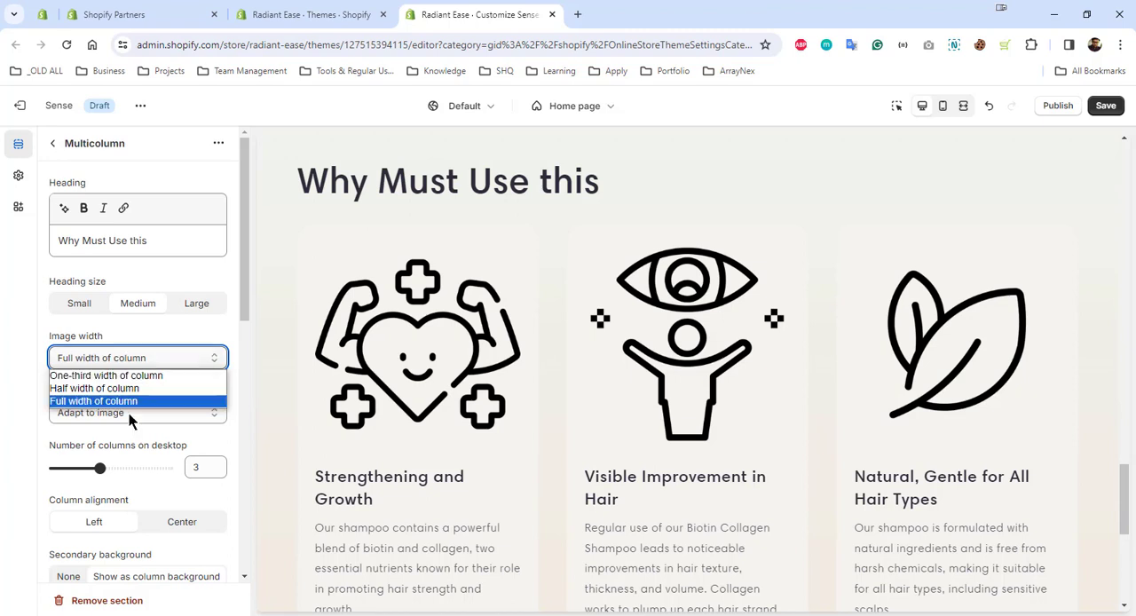
click(131, 392)
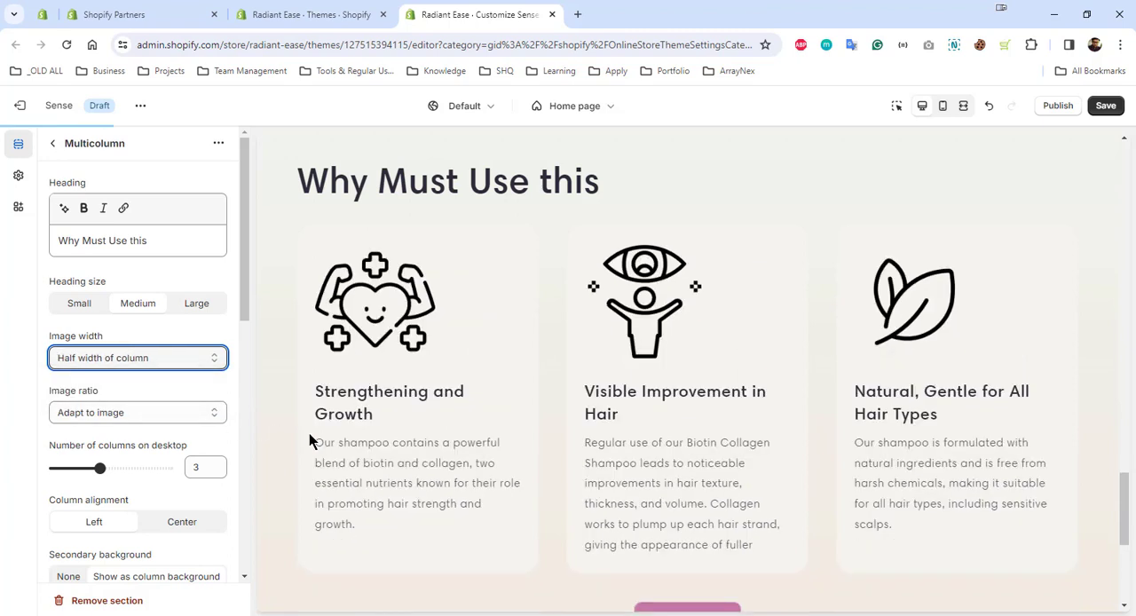
click(128, 362)
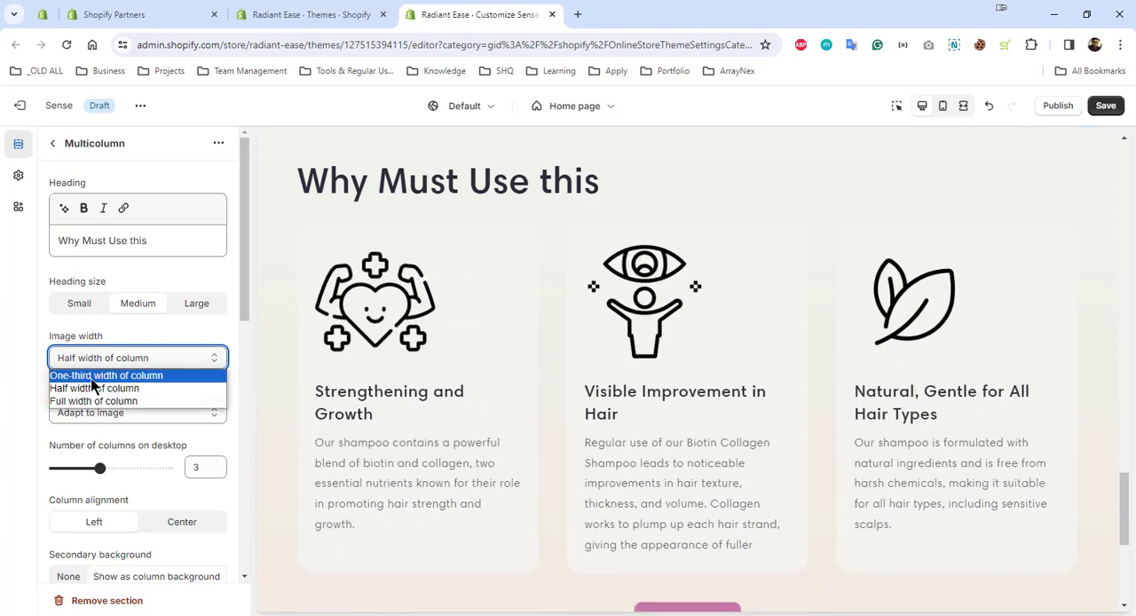
click(89, 373)
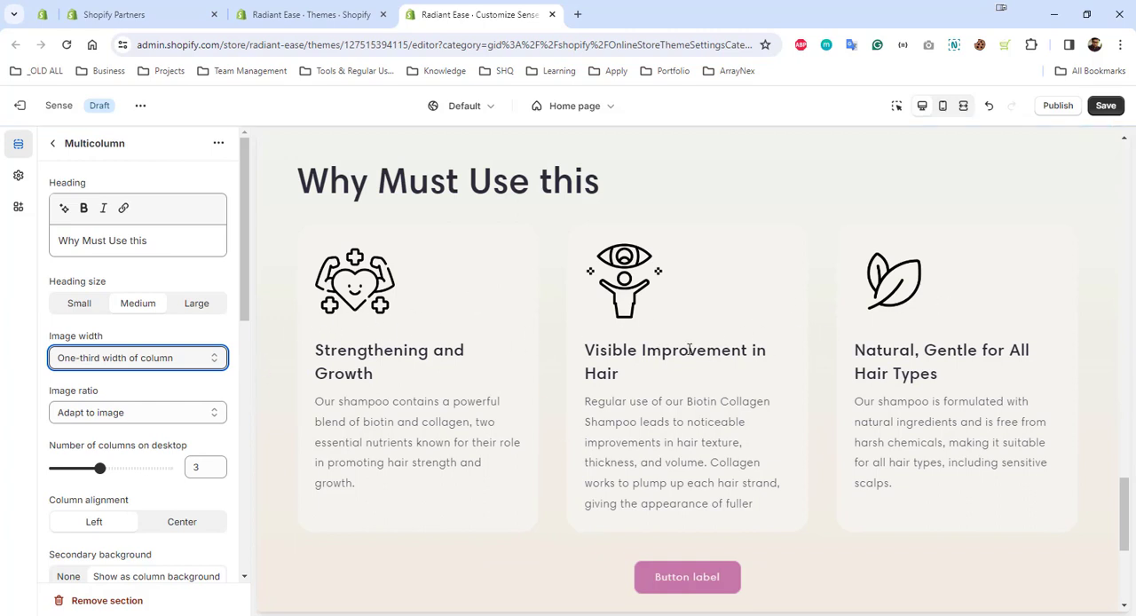
click(13, 387)
Change the Multicolumn section's color scheme to Scheme 2
scroll(152, 396, down, 1)
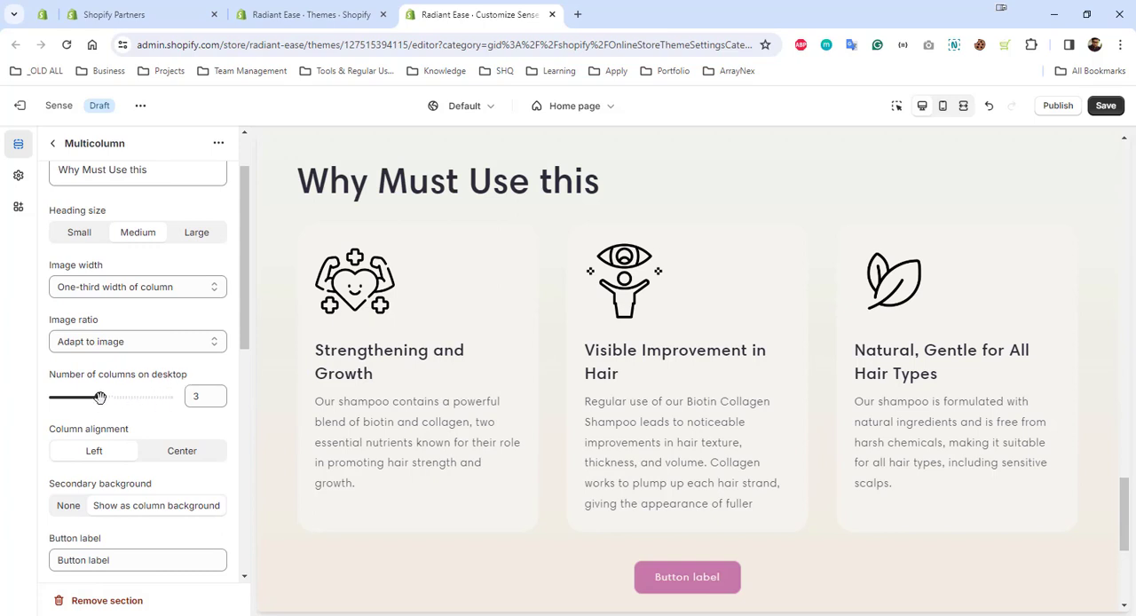
mouse_move(100, 397)
mouse_down()
mouse_move(121, 398)
mouse_move(100, 397)
mouse_up()
scroll(169, 422, down, 4)
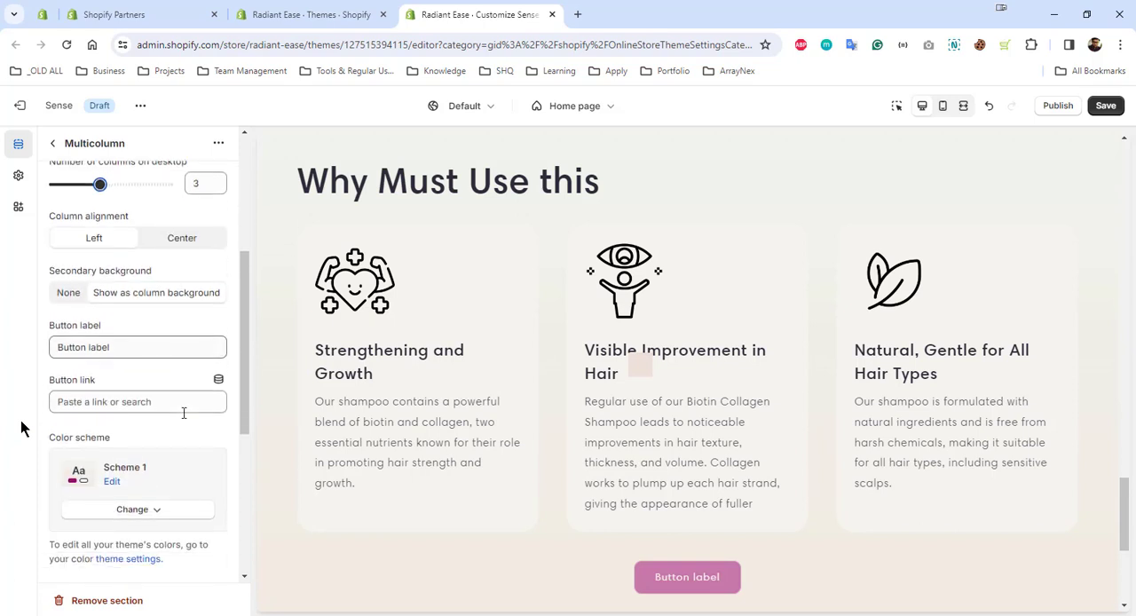
scroll(184, 413, down, 3)
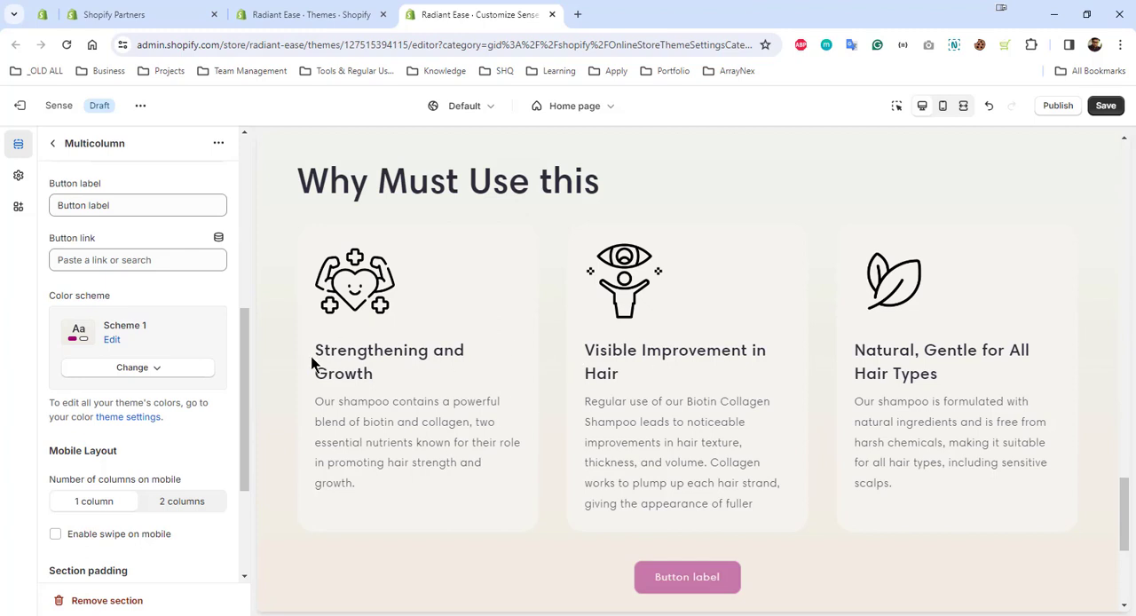
click(136, 367)
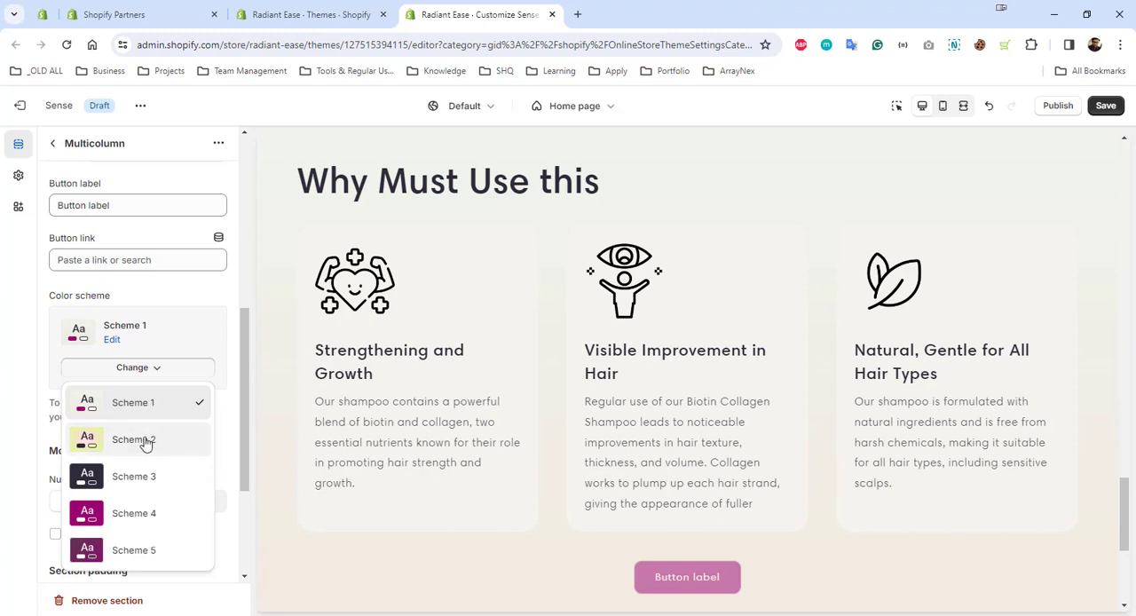
click(146, 441)
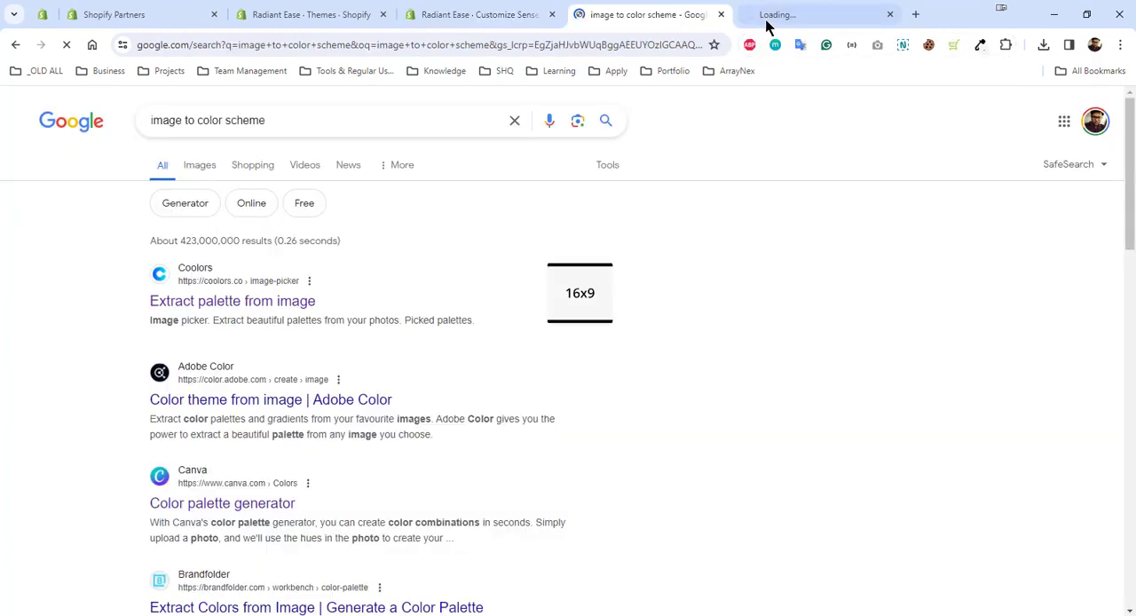
Switch between the Coolors image picker and the theme editor and examine the hero image against the Scheme 2 colors
click(767, 19)
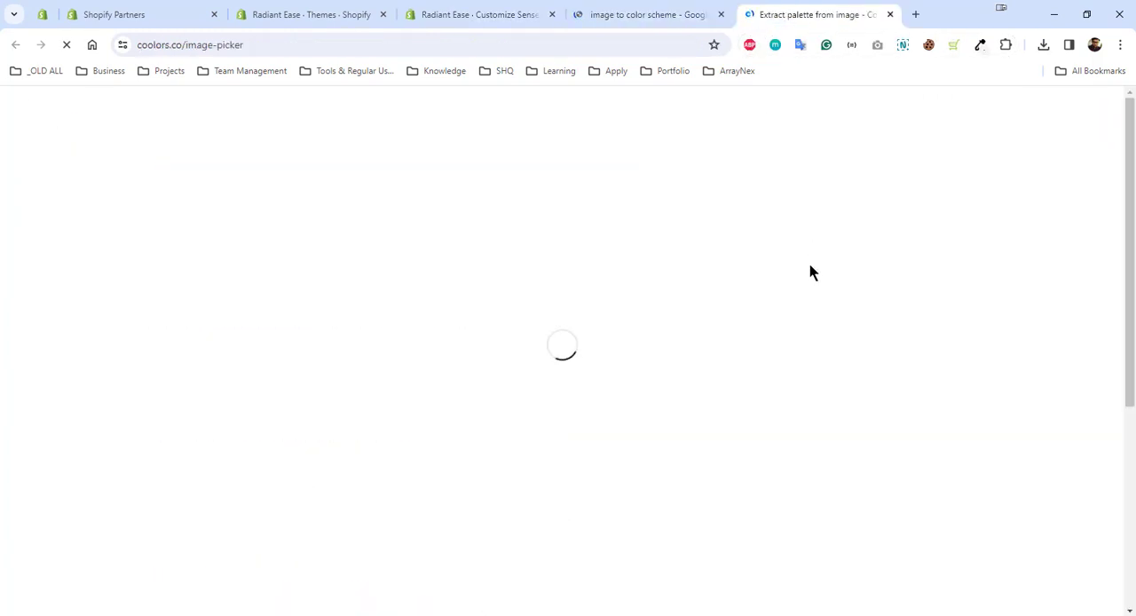
click(456, 17)
scroll(666, 373, up, 6)
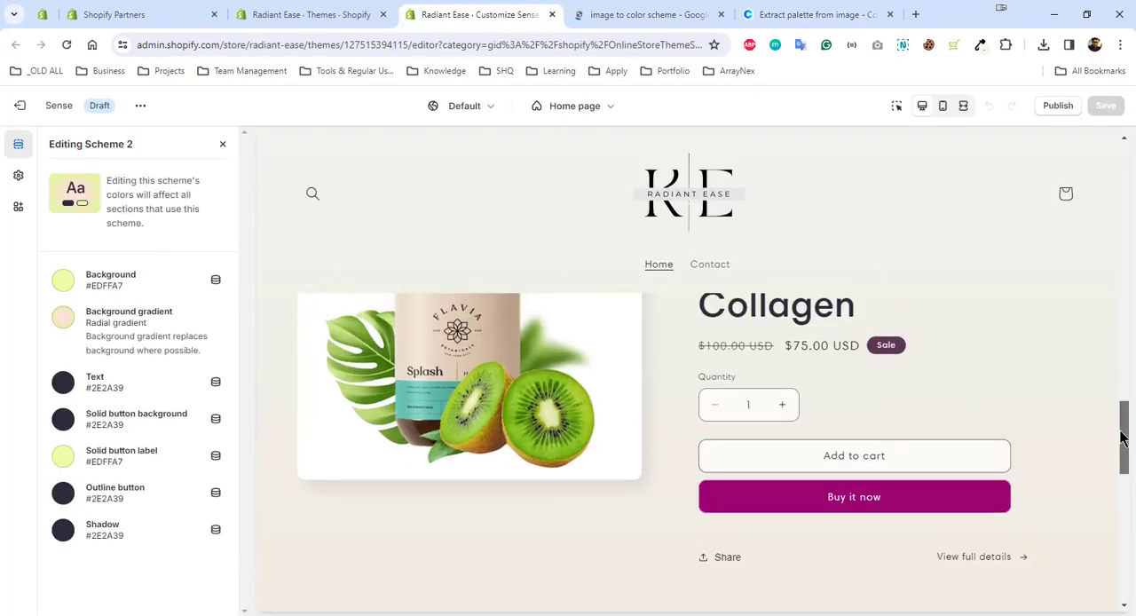
drag(1124, 435, 1127, 157)
scroll(959, 394, down, 2)
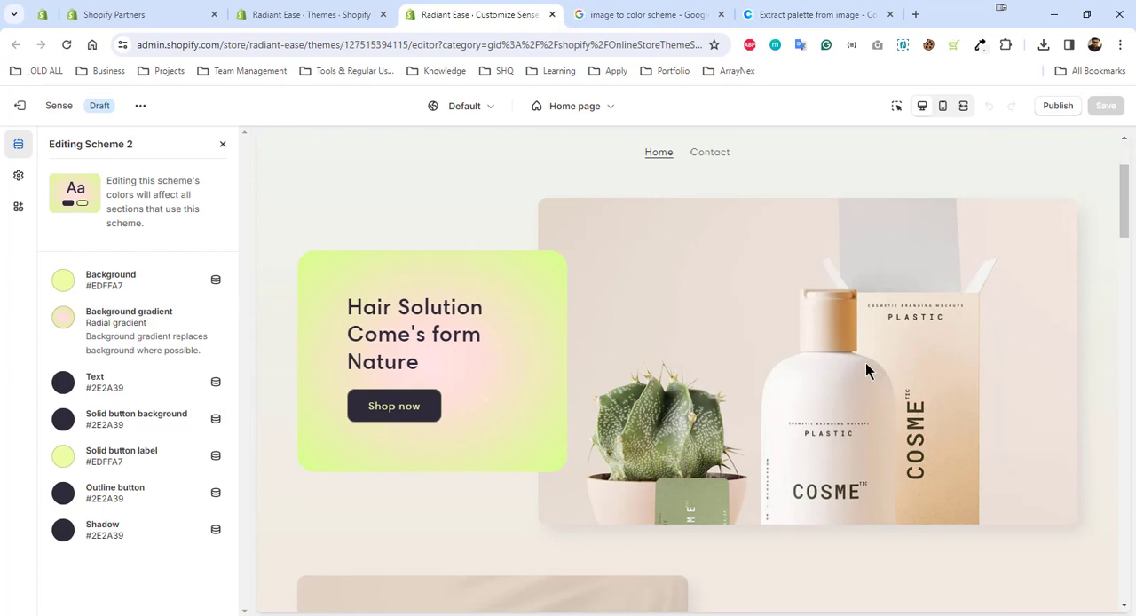
scroll(817, 299, up, 3)
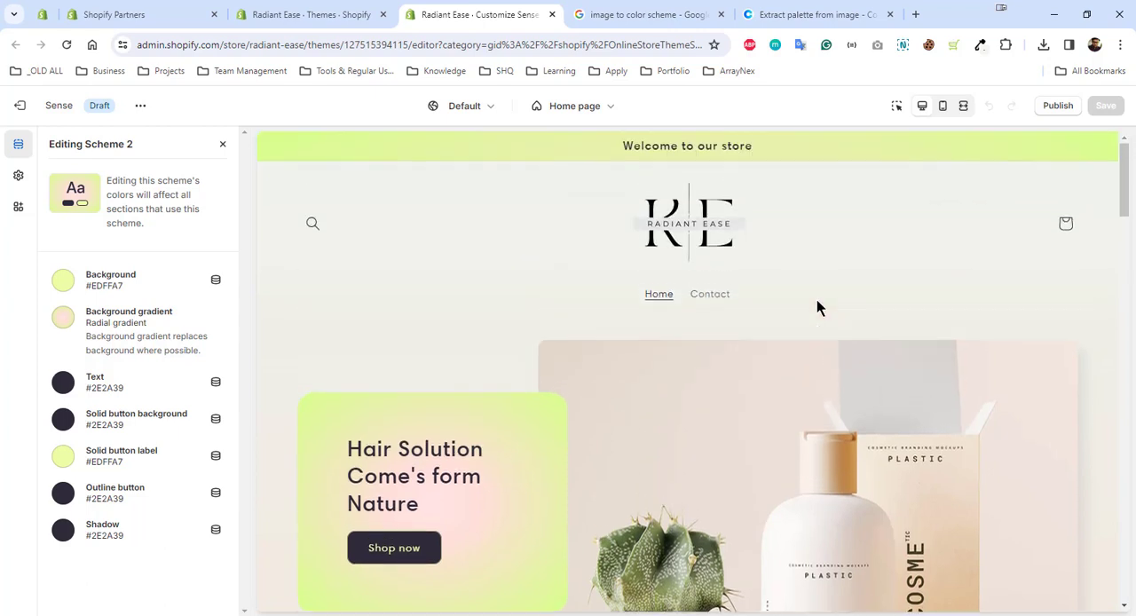
scroll(817, 300, down, 4)
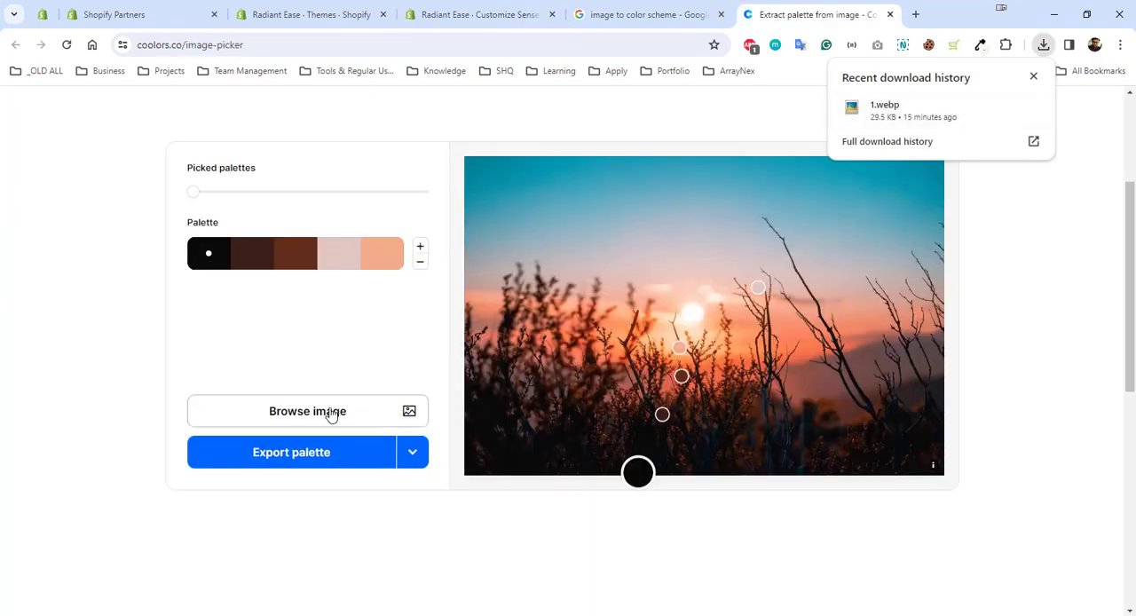
Open the image selection dialog in the Coolors image picker and copy the image address of the home page hero photo
click(326, 413)
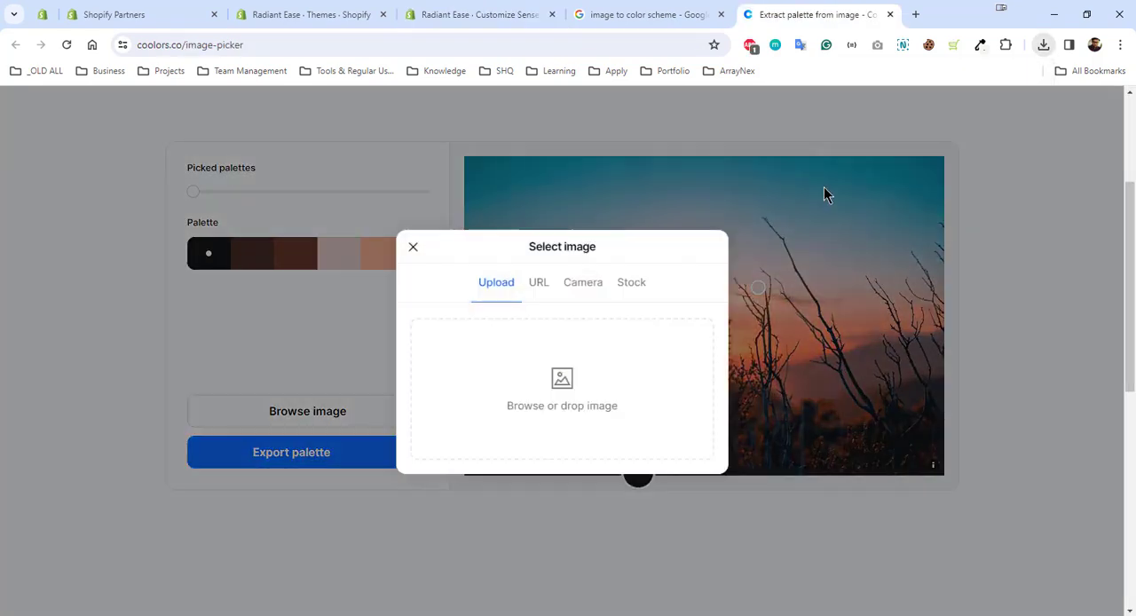
click(1043, 44)
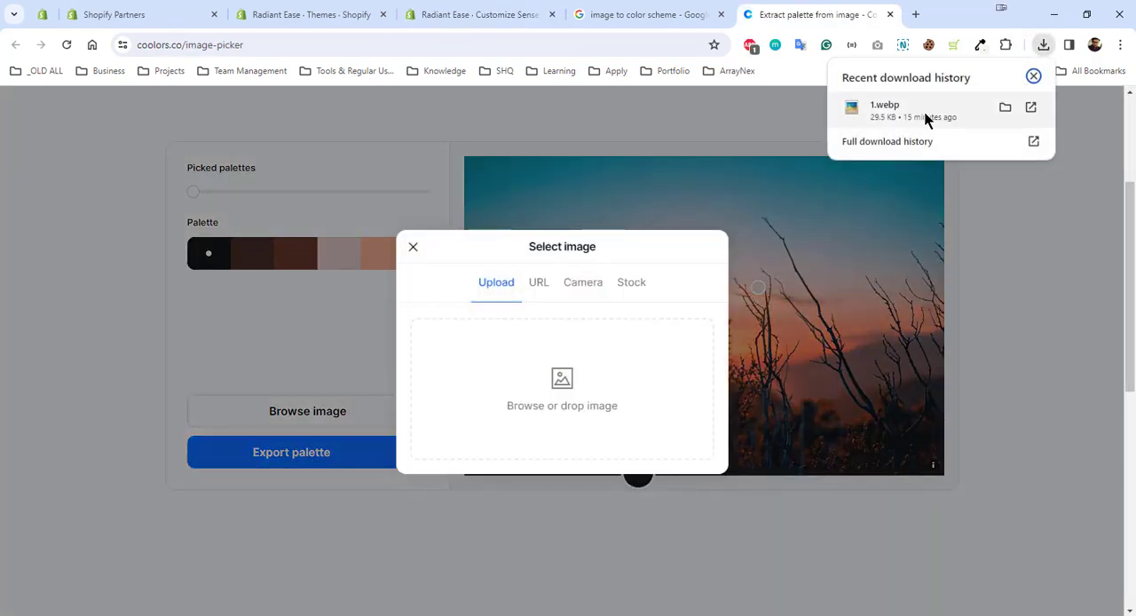
drag(929, 115, 902, 142)
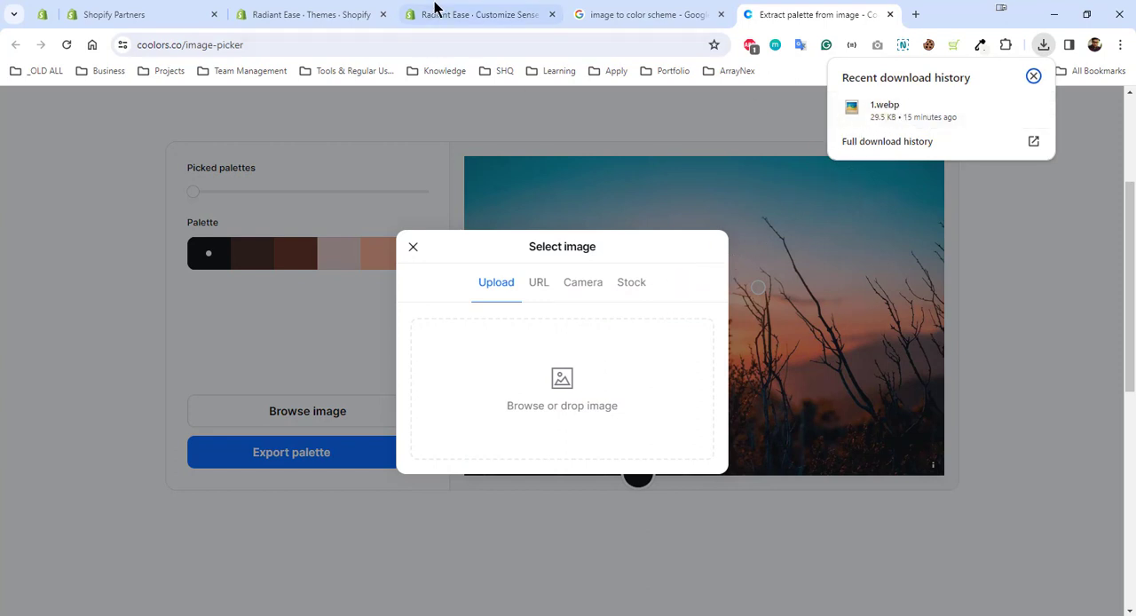
click(435, 10)
right_click(755, 451)
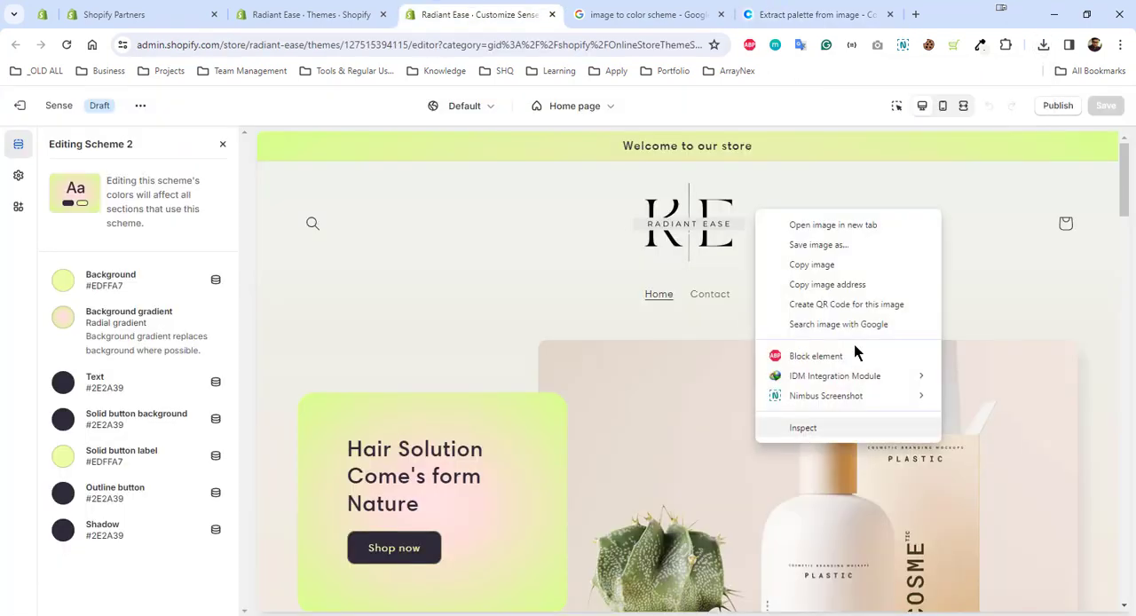
click(860, 285)
Load the hero photo into the Coolors image picker from the copied image URL
click(777, 10)
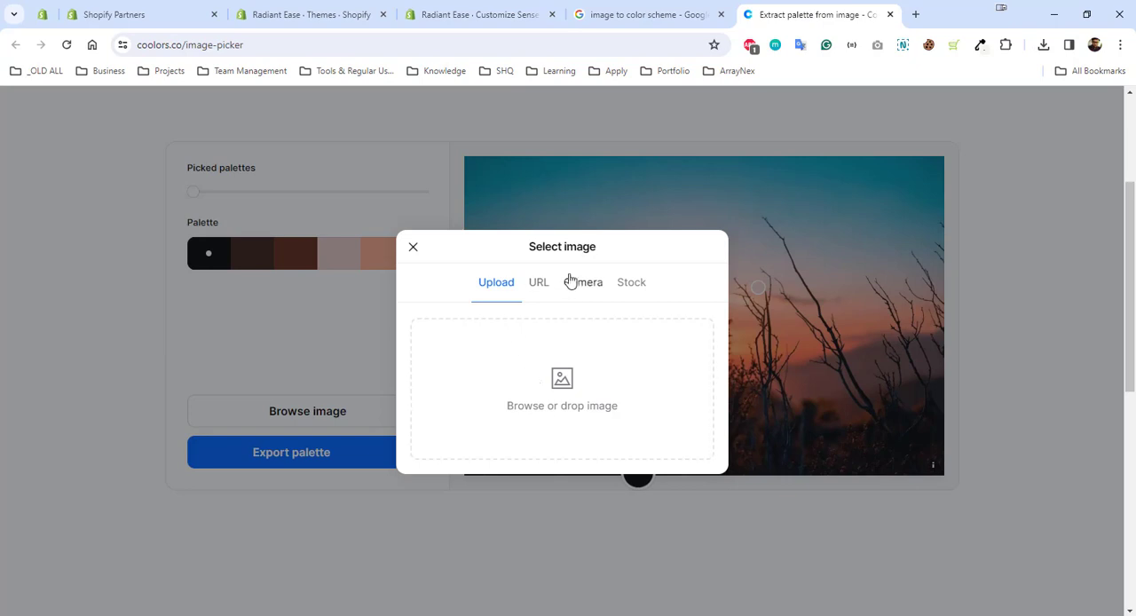
click(540, 311)
right_click(519, 371)
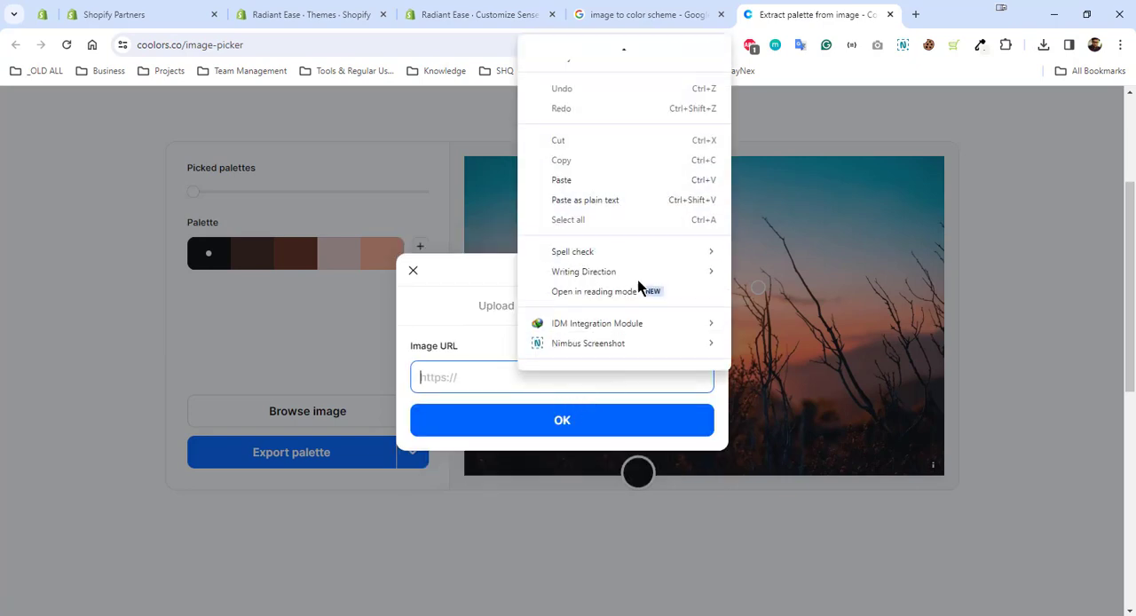
click(637, 203)
click(594, 430)
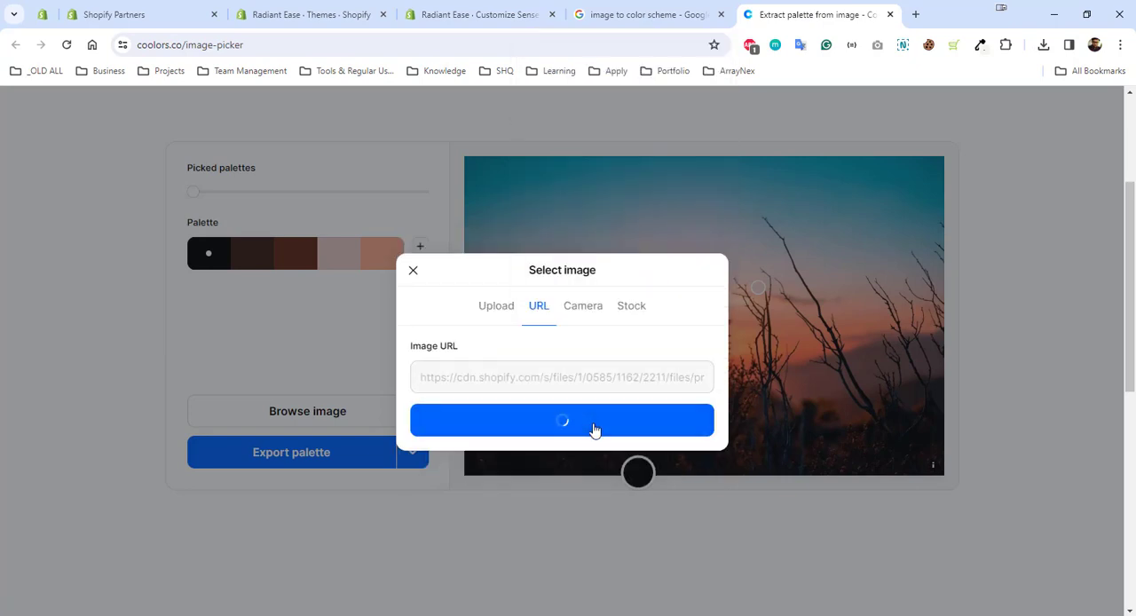
Pick the palette of tan, beige and olive green from the hero photo and open it in the Coolors generator
drag(193, 192, 215, 192)
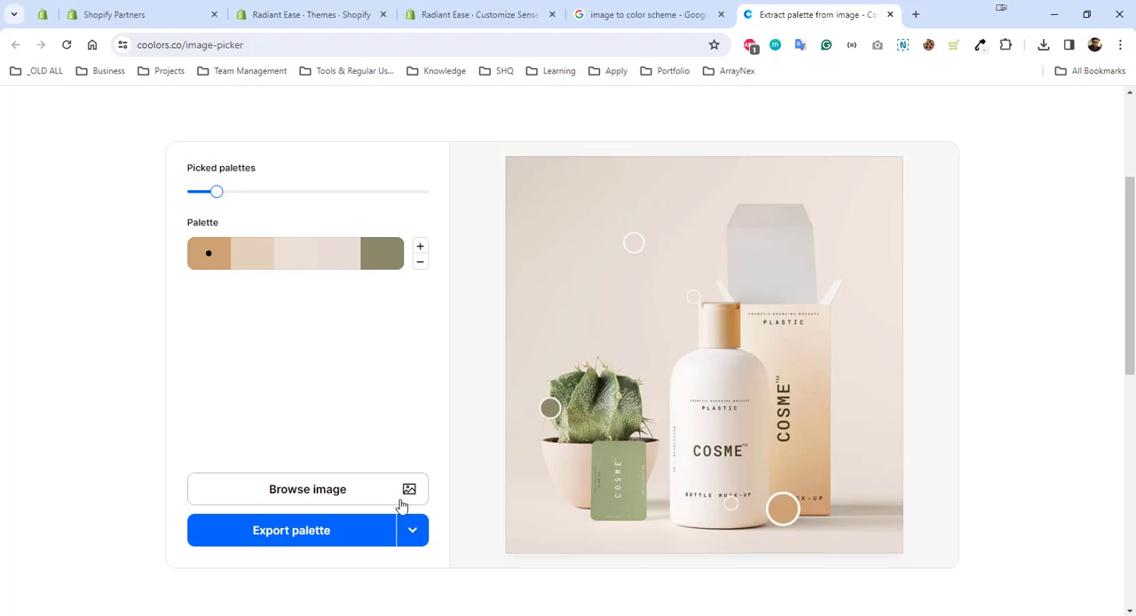
click(411, 530)
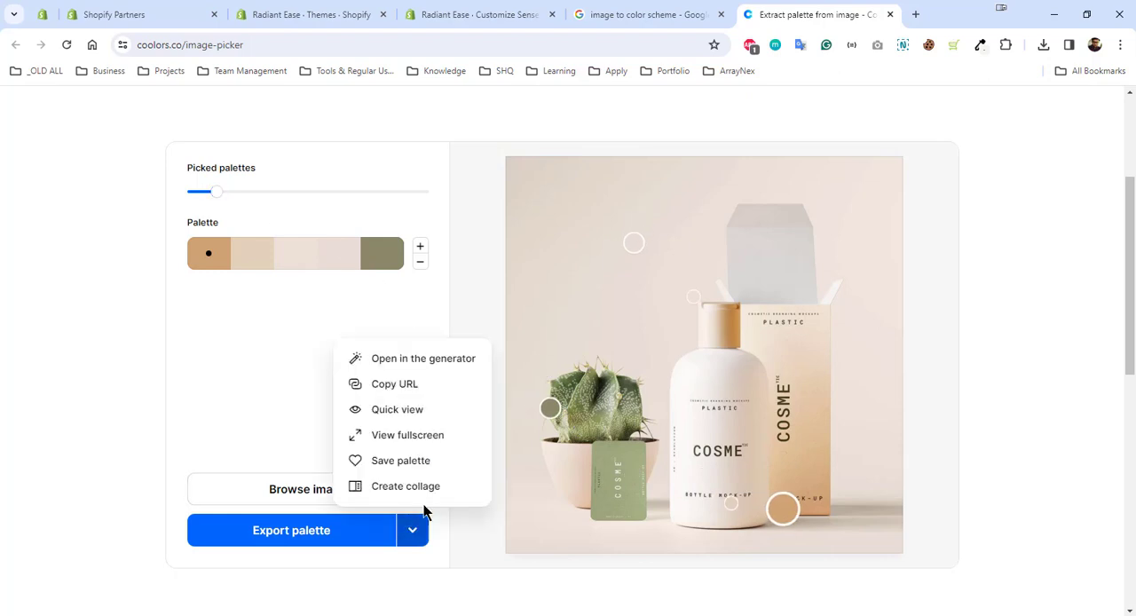
click(453, 359)
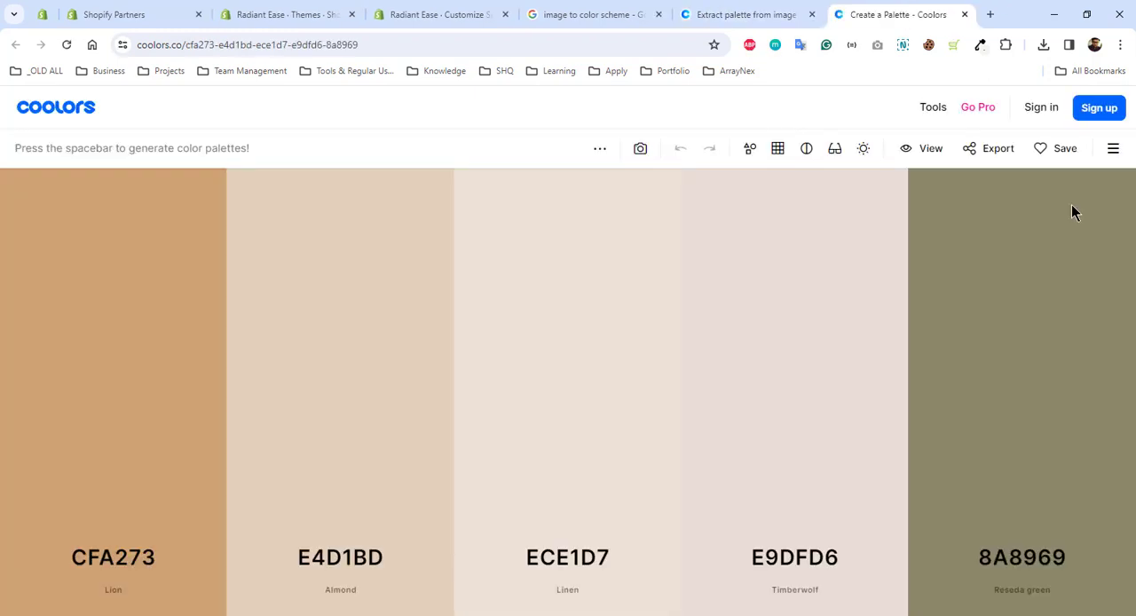
mouse_move(1054, 213)
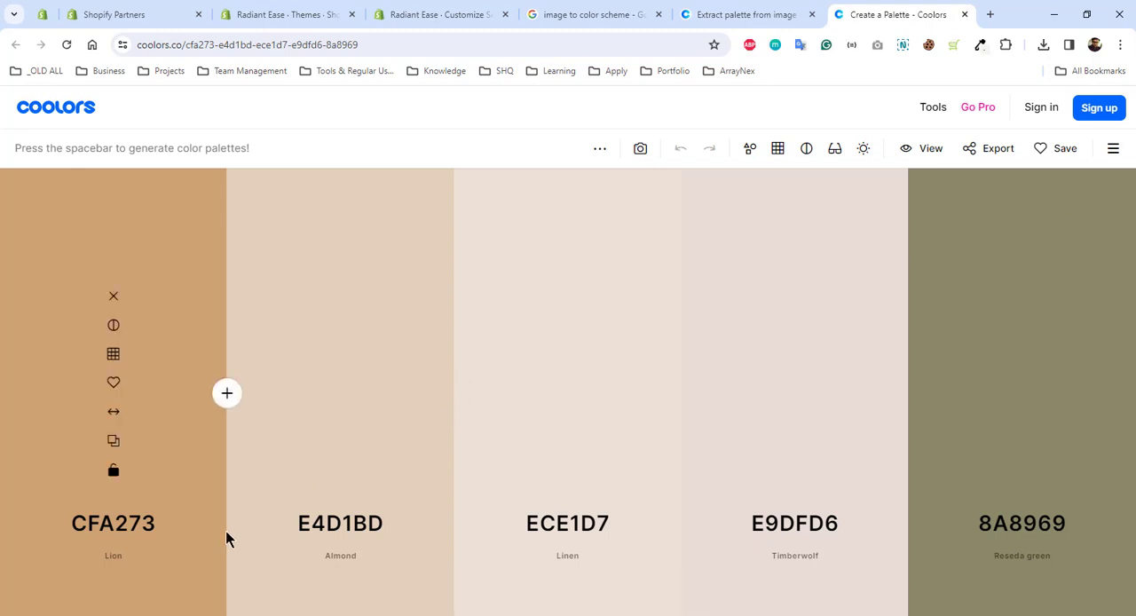
Copy the hex code #CFA273 of the palette's Lion color
click(124, 535)
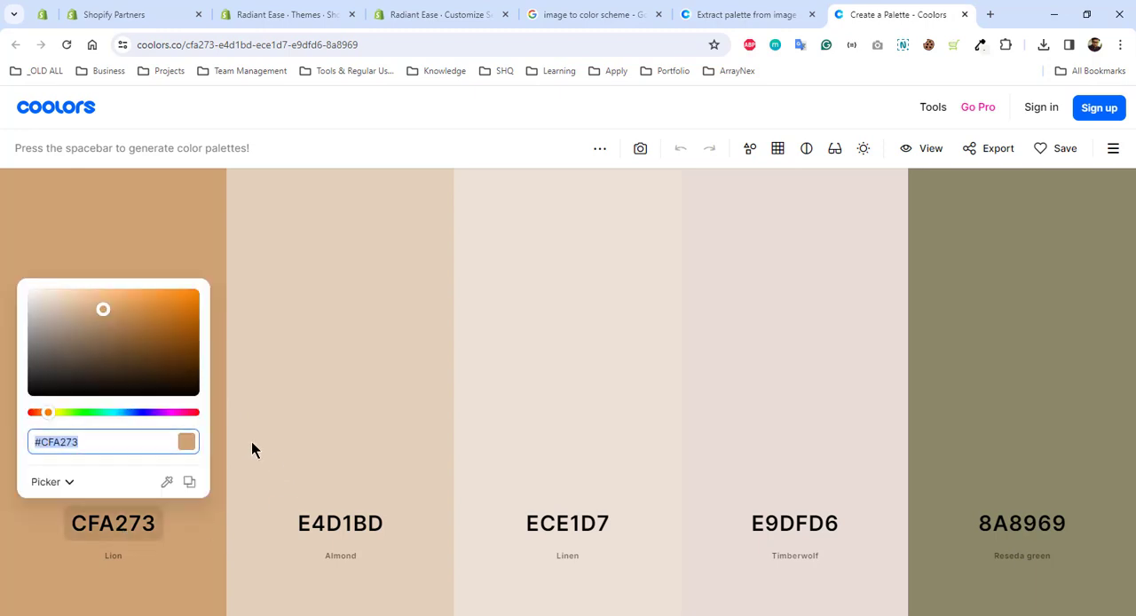
right_click(89, 445)
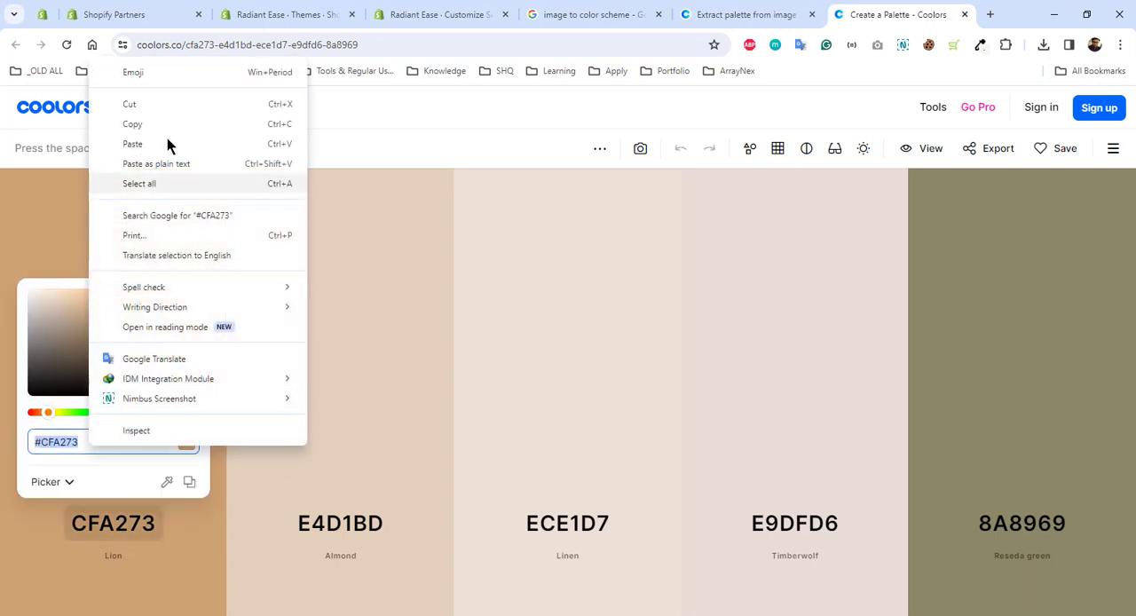
click(182, 124)
In the theme editor, set the color stop at 100% of Scheme 2's background gradient to #CFA273
click(435, 14)
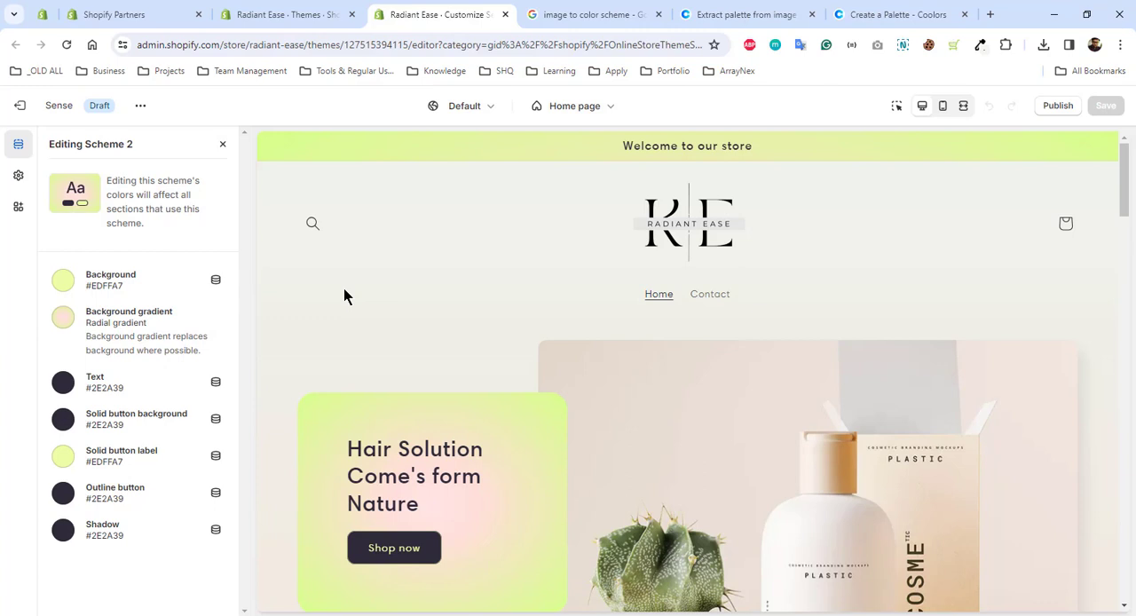
scroll(346, 296, down, 5)
scroll(346, 296, up, 5)
click(63, 318)
scroll(178, 471, down, 1)
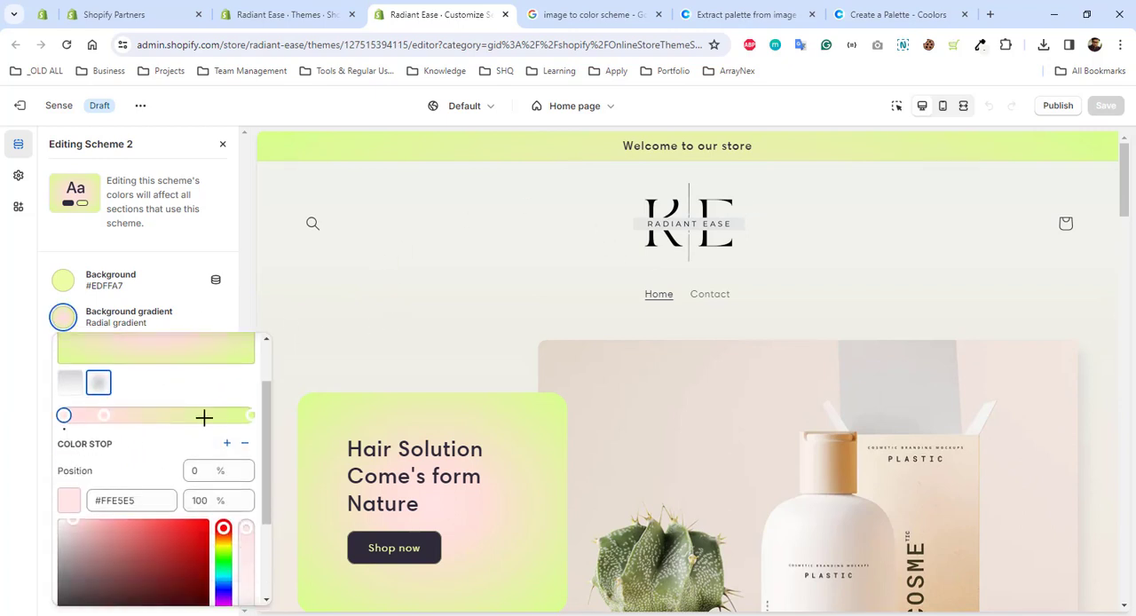
click(250, 422)
click(135, 572)
drag(138, 572, 97, 571)
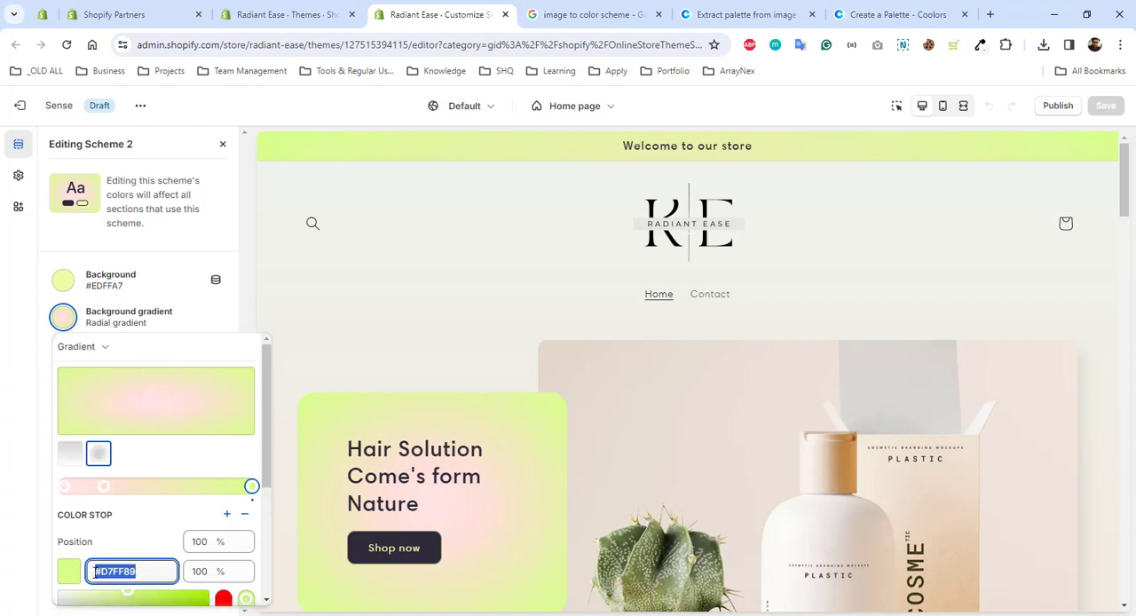
key(ctrl+v)
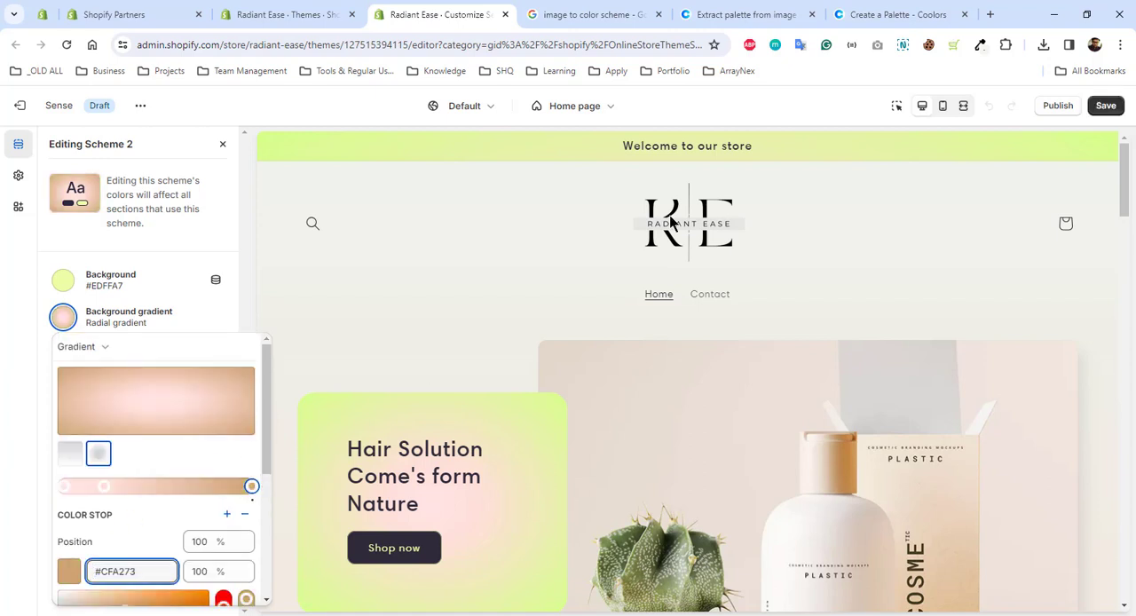
Switch to Coolors and copy the hex code #E4D1BD of the palette's Almond color
click(873, 13)
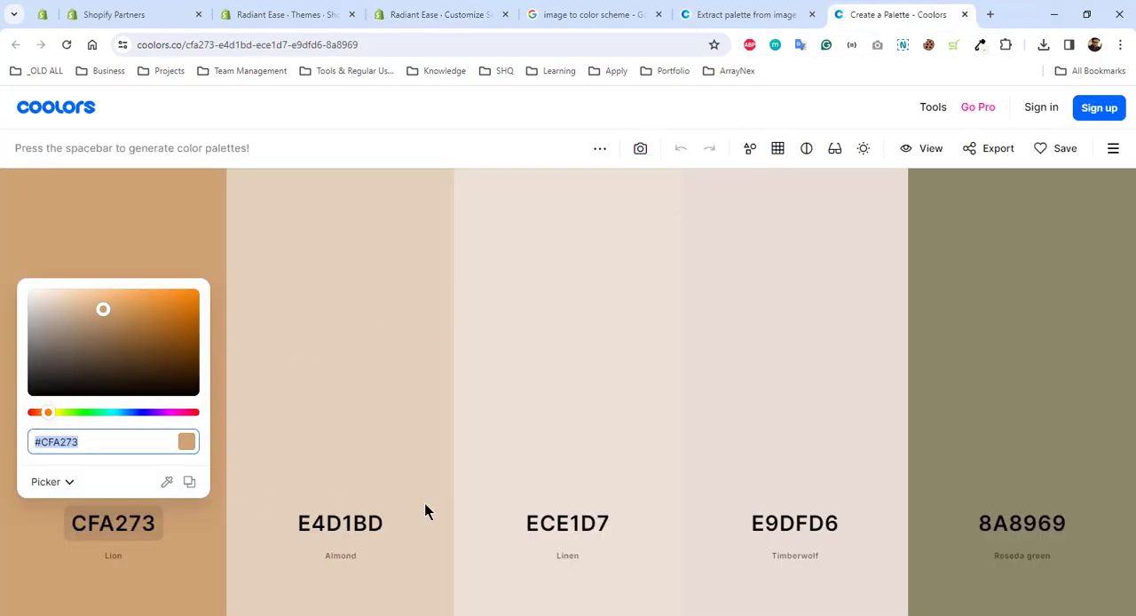
click(352, 523)
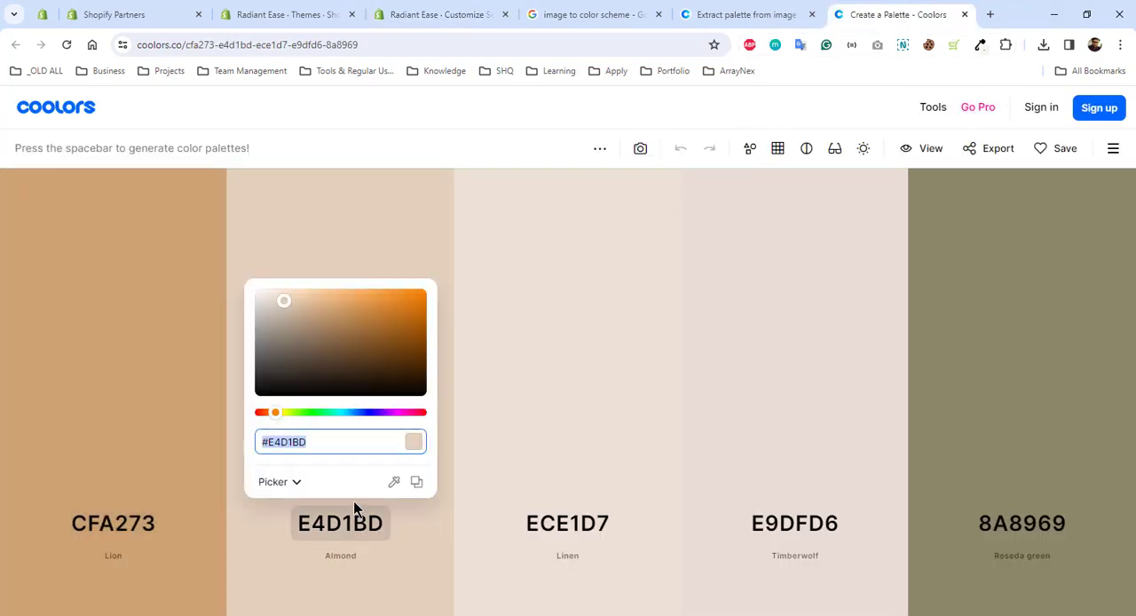
right_click(338, 435)
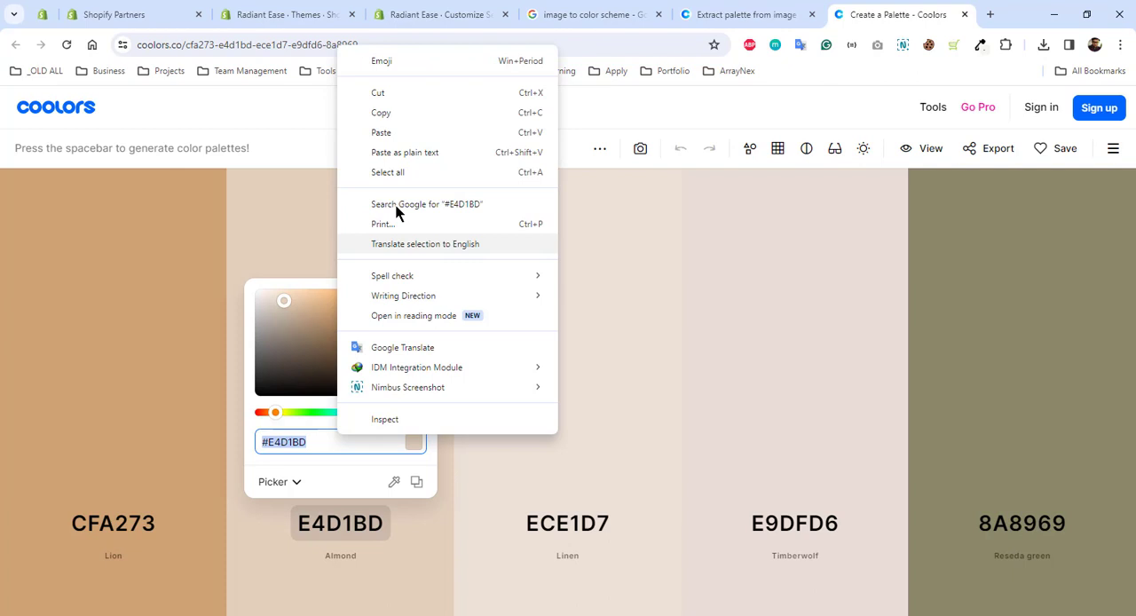
click(402, 116)
In the theme editor, set the color stop at 25% of Scheme 2's background gradient to #E4D1BD
click(423, 15)
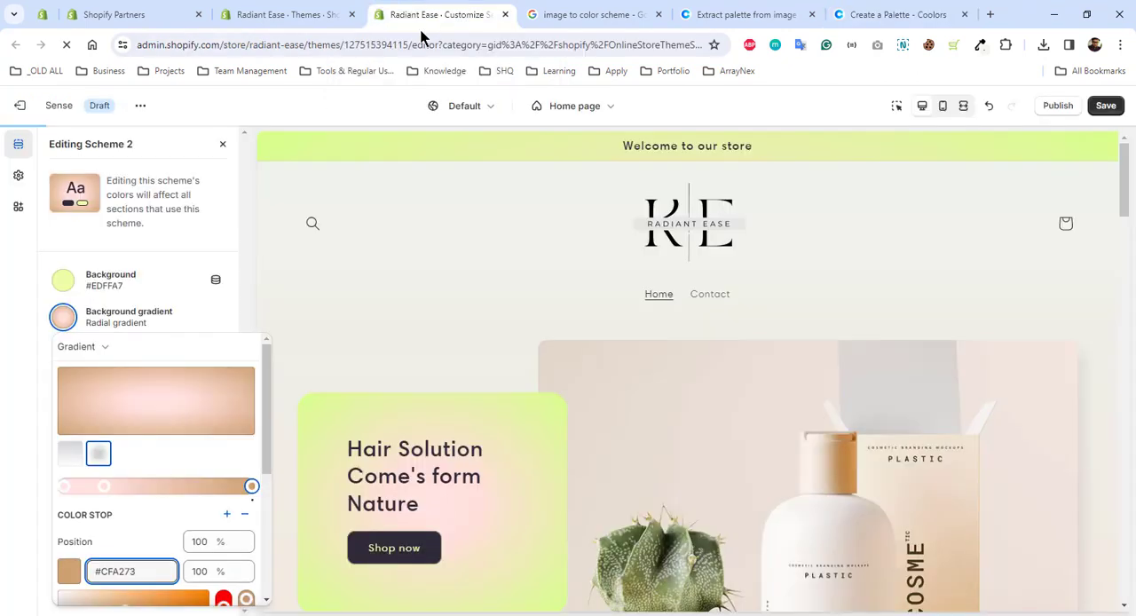
click(104, 486)
double_click(142, 572)
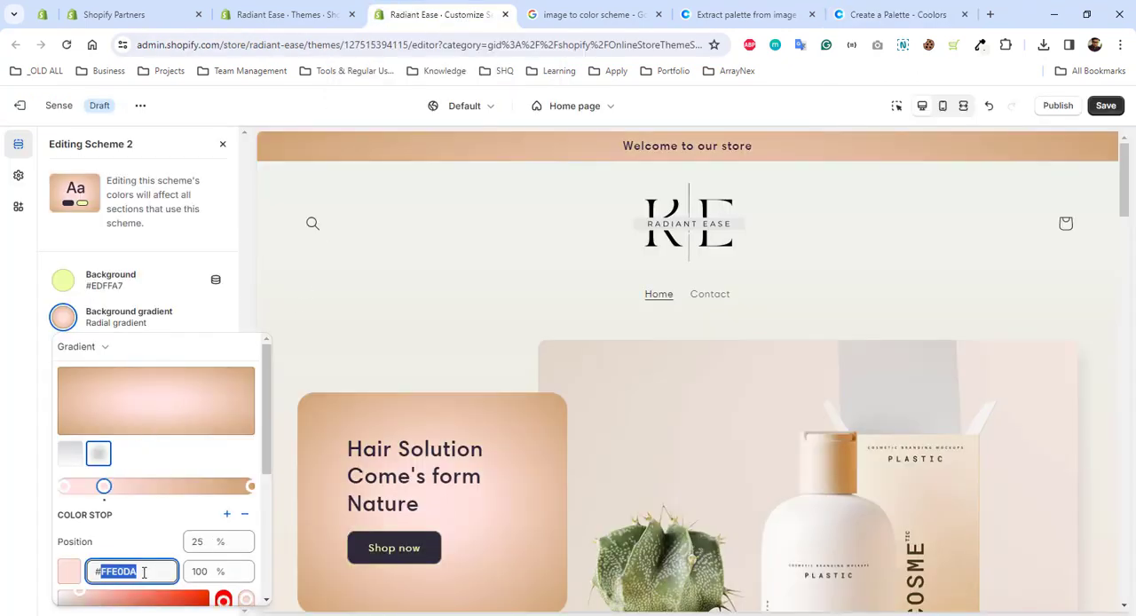
key(ctrl+v)
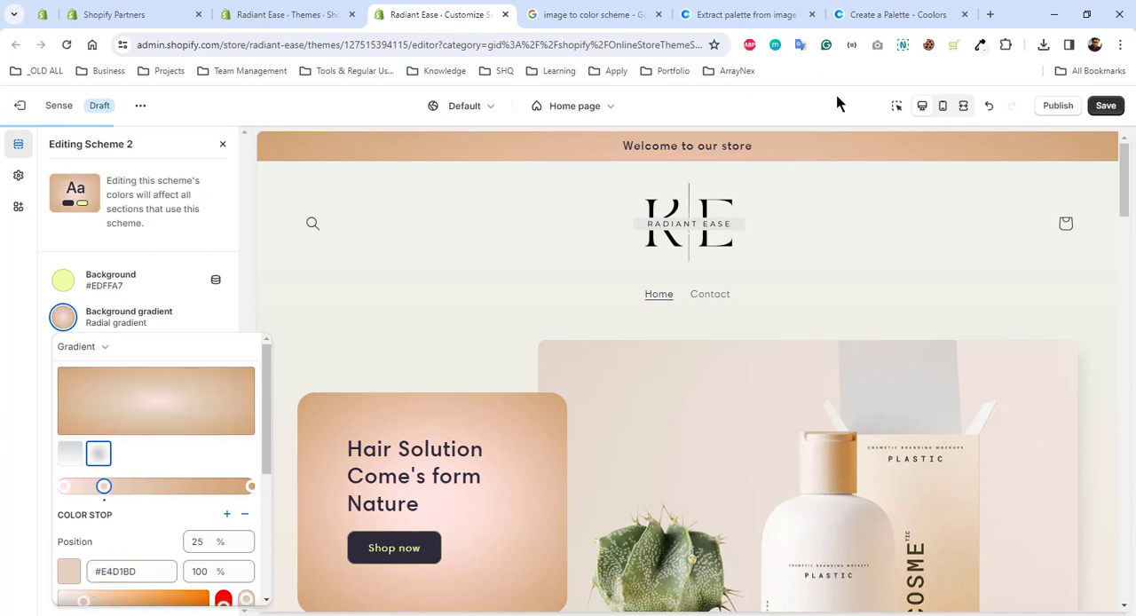
Switch to Coolors and copy the hex code #ECE1D7 of the palette's Linen color
click(872, 14)
click(596, 531)
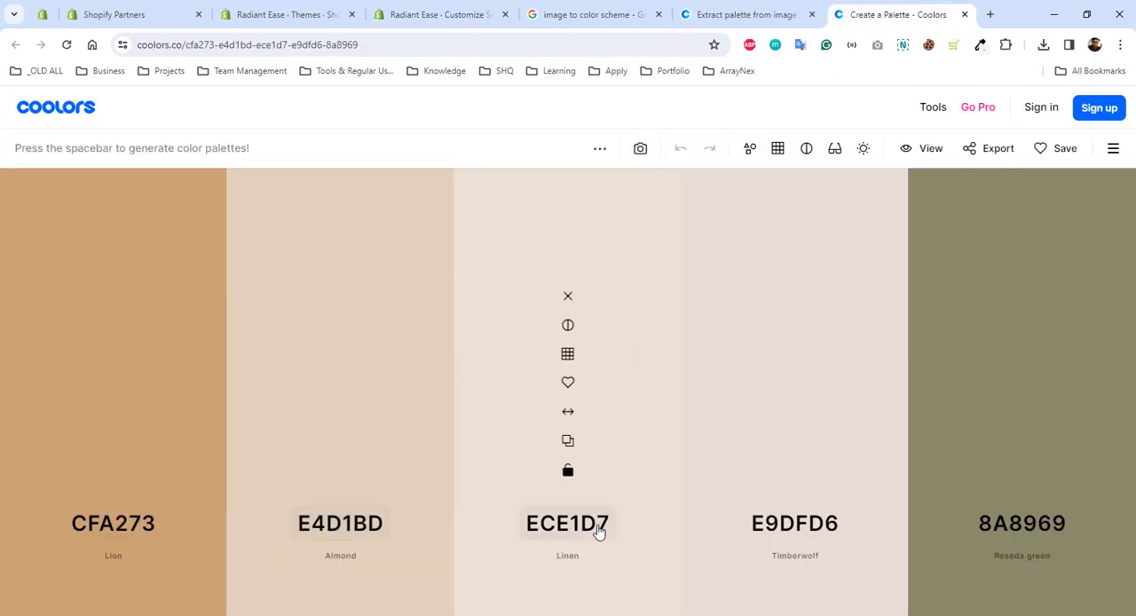
click(598, 531)
click(564, 434)
key(ctrl+a)
right_click(564, 434)
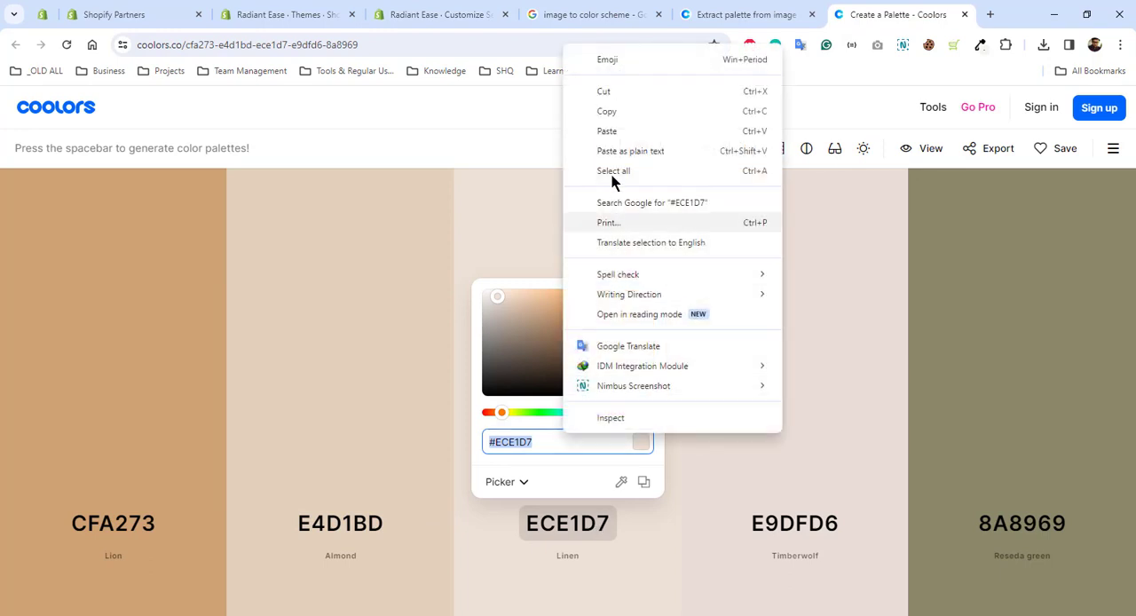
click(612, 110)
In the theme editor, set the color stop at 0% of Scheme 2's background gradient to #ECE1D7
click(404, 14)
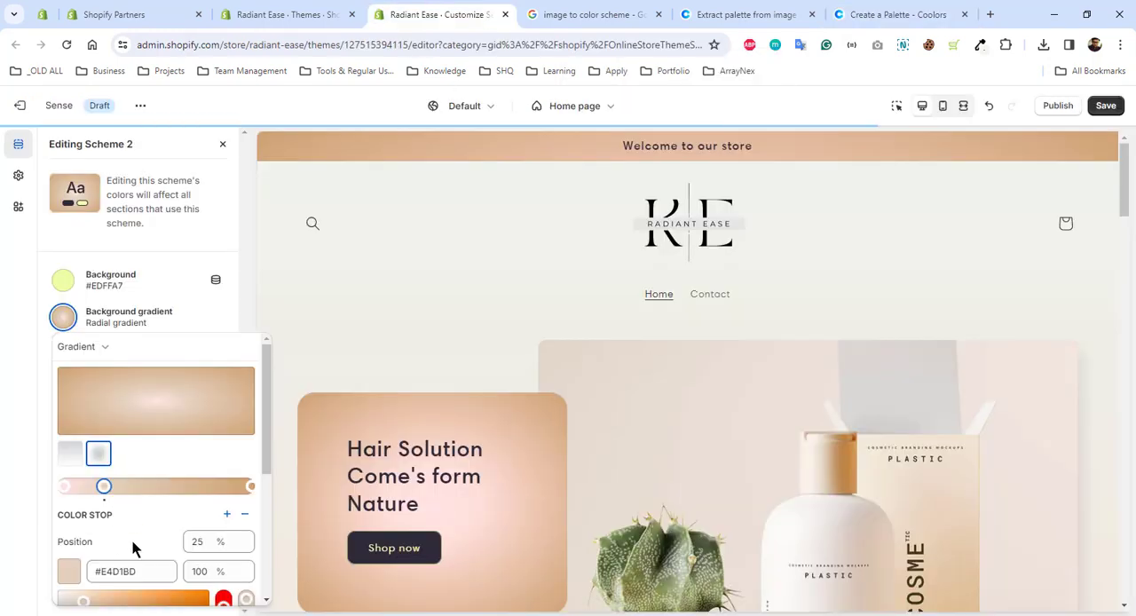
click(63, 487)
triple_click(137, 576)
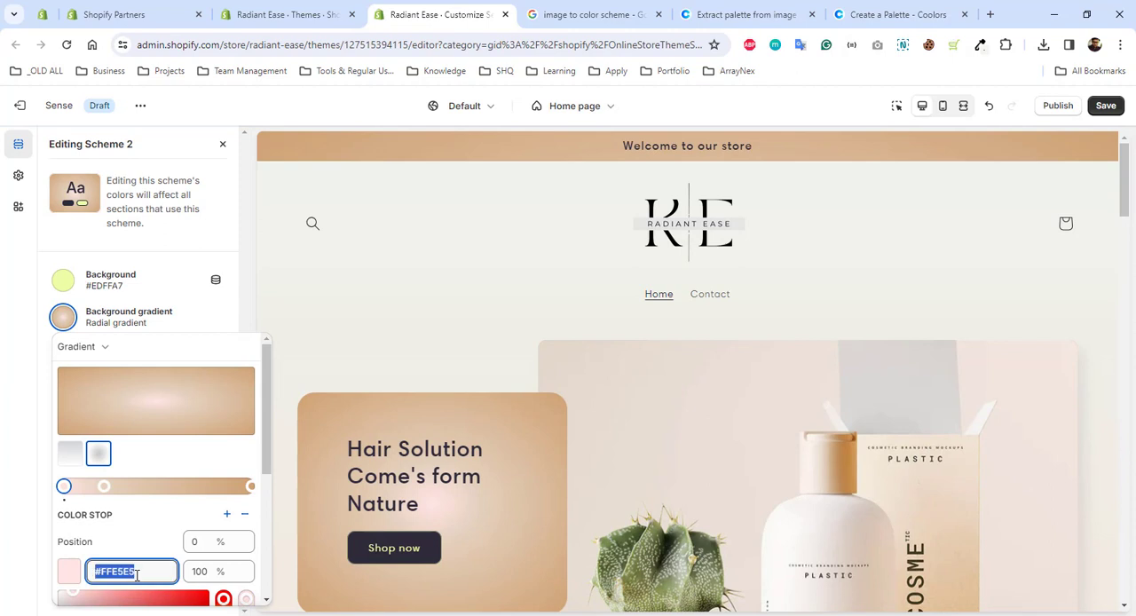
key(ctrl+v)
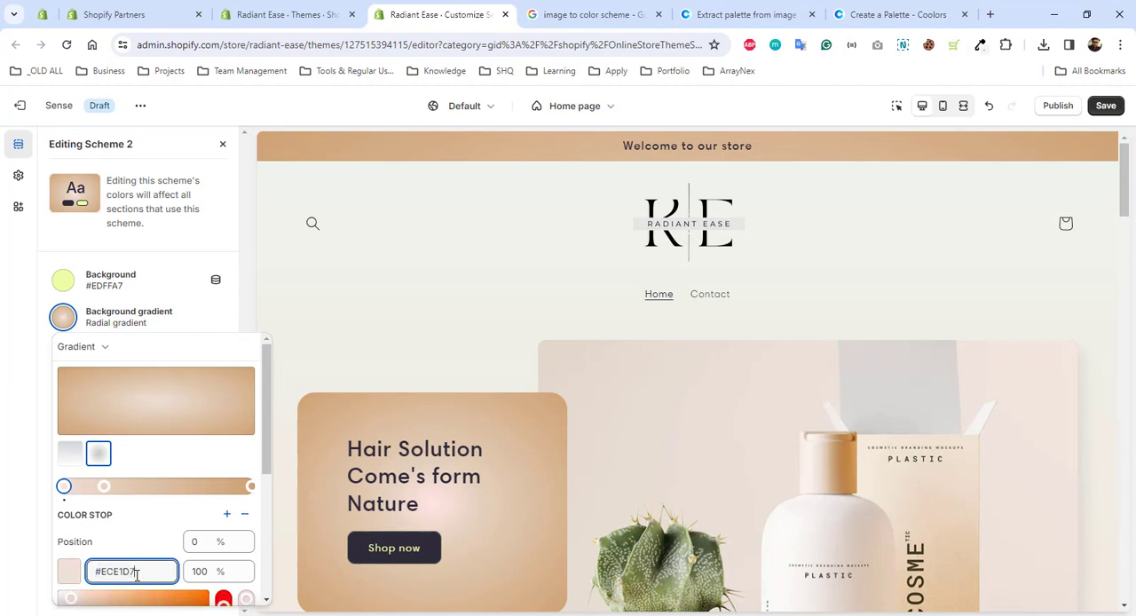
click(172, 532)
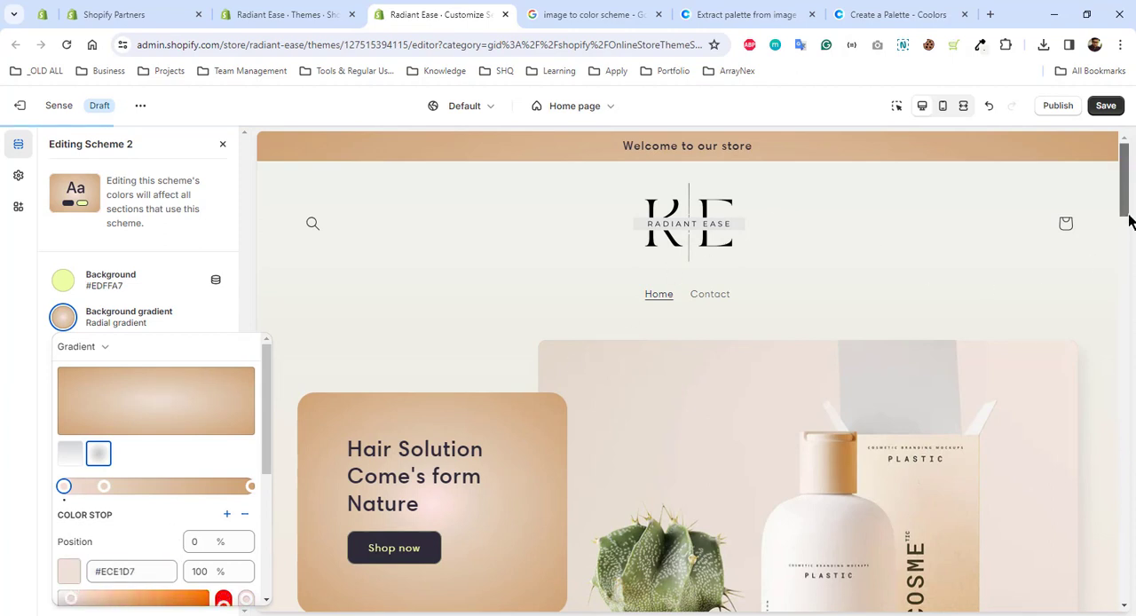
Check the recolored gradient across the home page preview, down to the Why Must Use this section
mouse_move(1129, 215)
mouse_down()
mouse_move(1131, 270)
mouse_move(1128, 210)
mouse_up()
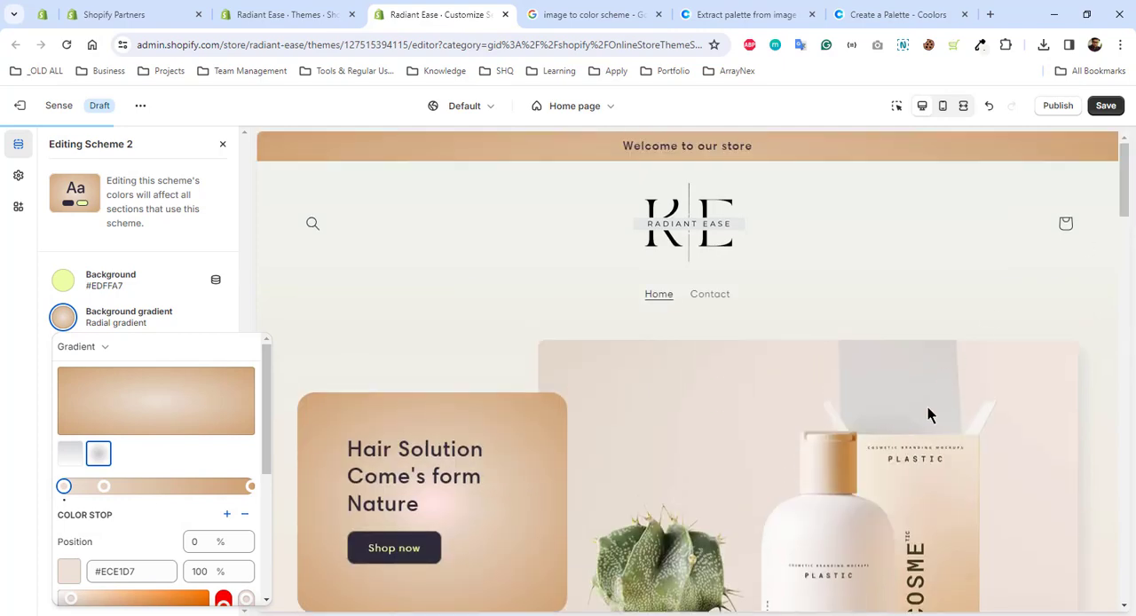
scroll(928, 414, down, 3)
scroll(927, 415, down, 5)
scroll(929, 416, up, 5)
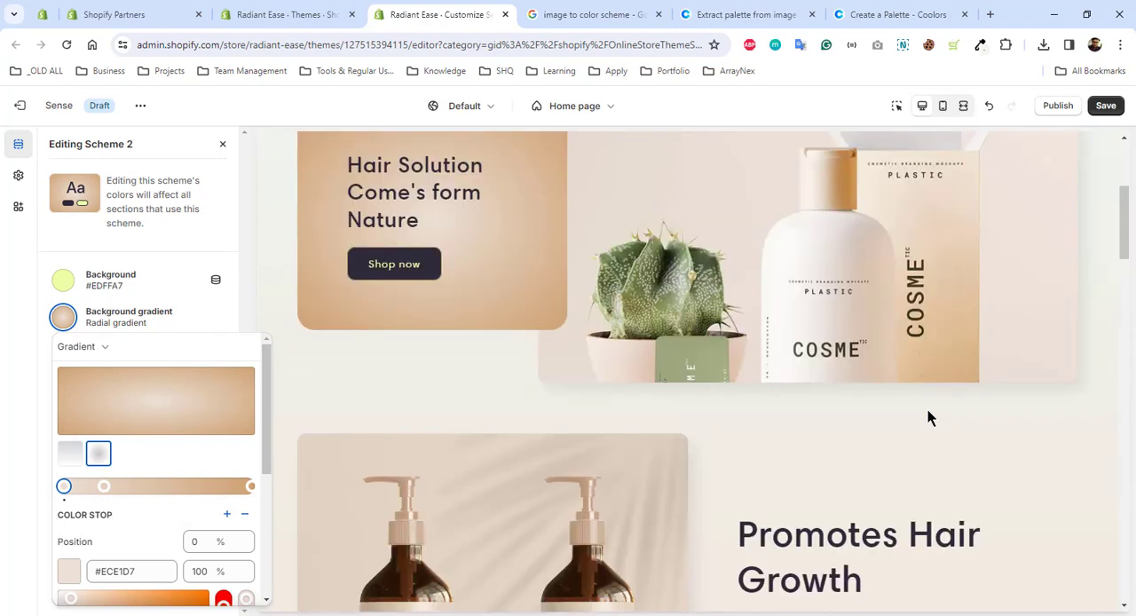
scroll(923, 408, down, 2)
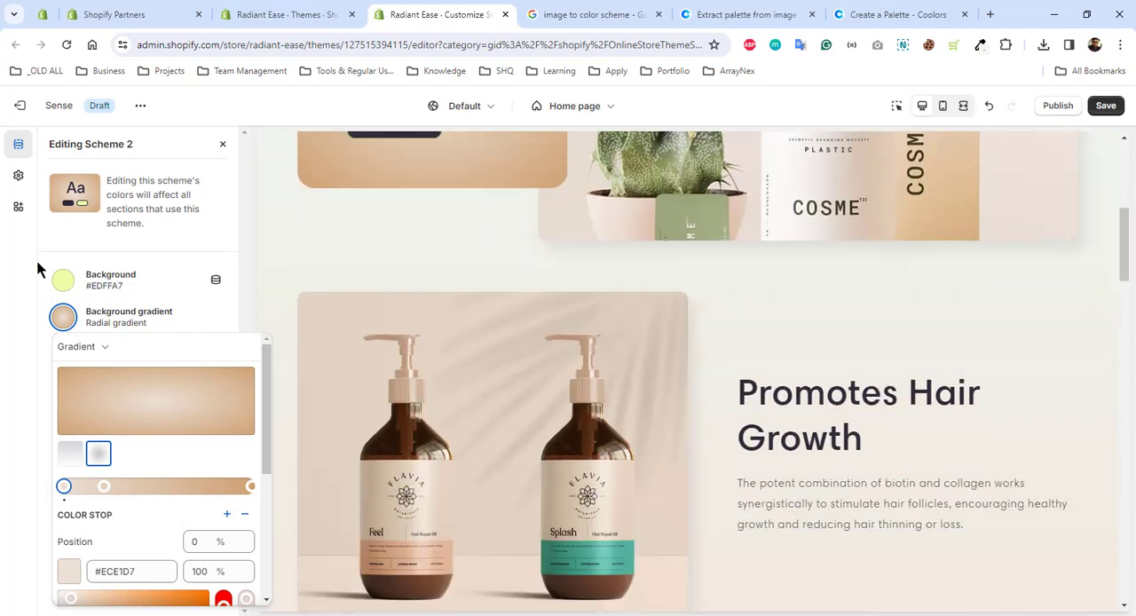
click(38, 265)
drag(1124, 238, 1128, 491)
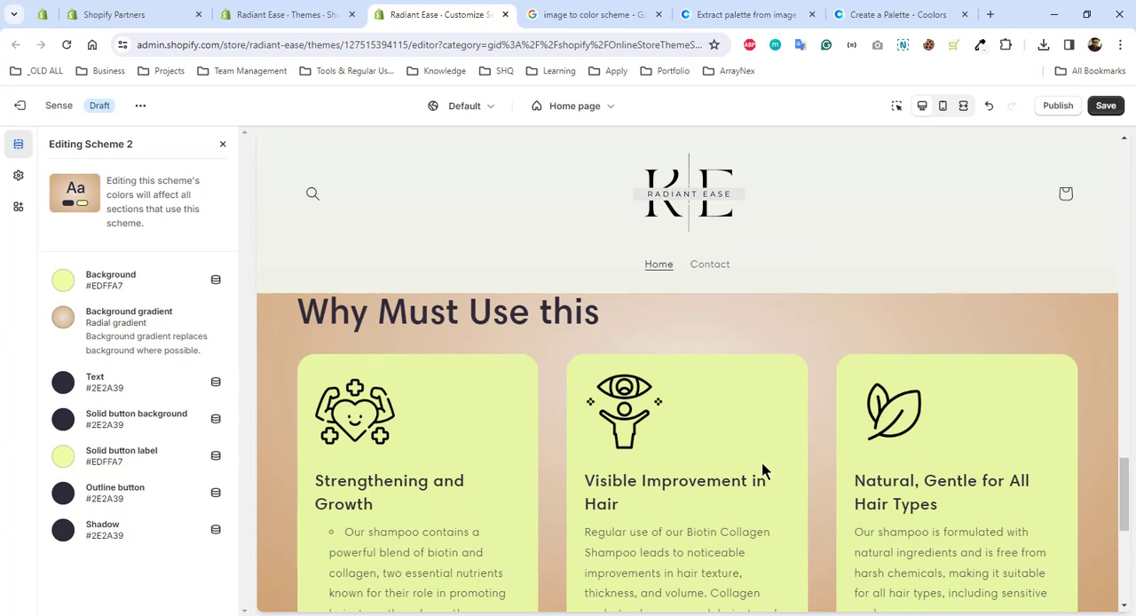
Switch to Coolors and copy the hex code #8A8969 of the palette's Reseda green color
click(63, 280)
click(897, 14)
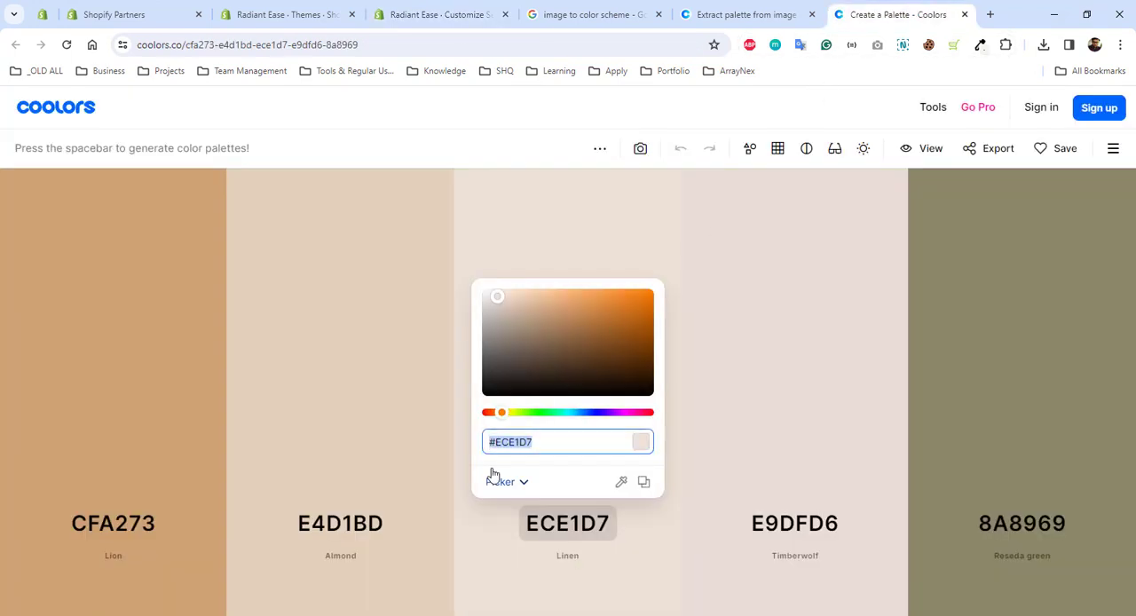
click(1002, 524)
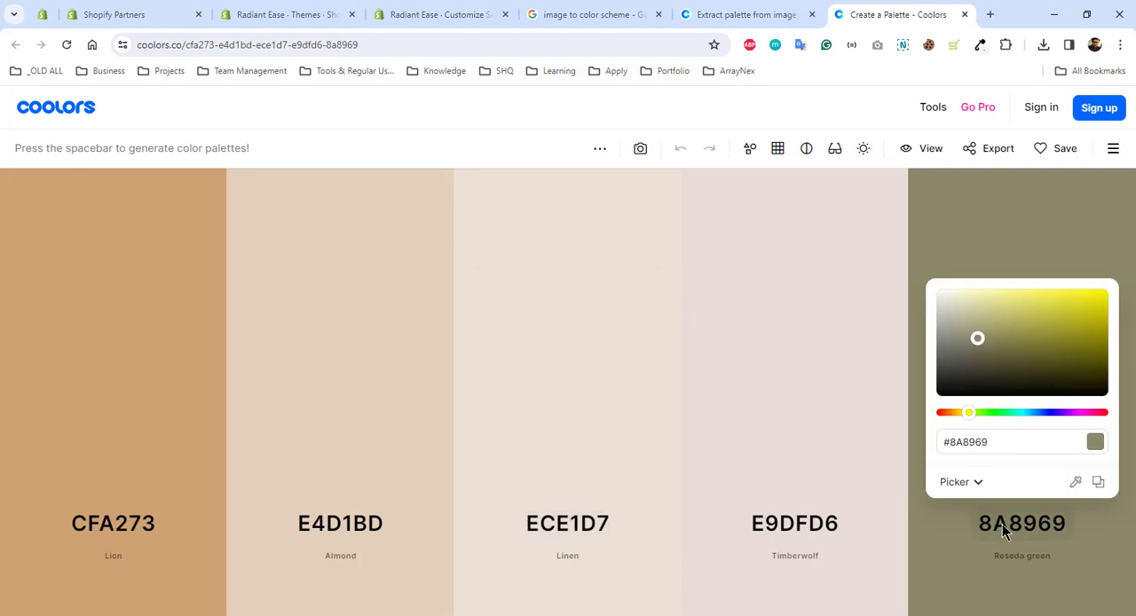
right_click(993, 447)
click(857, 128)
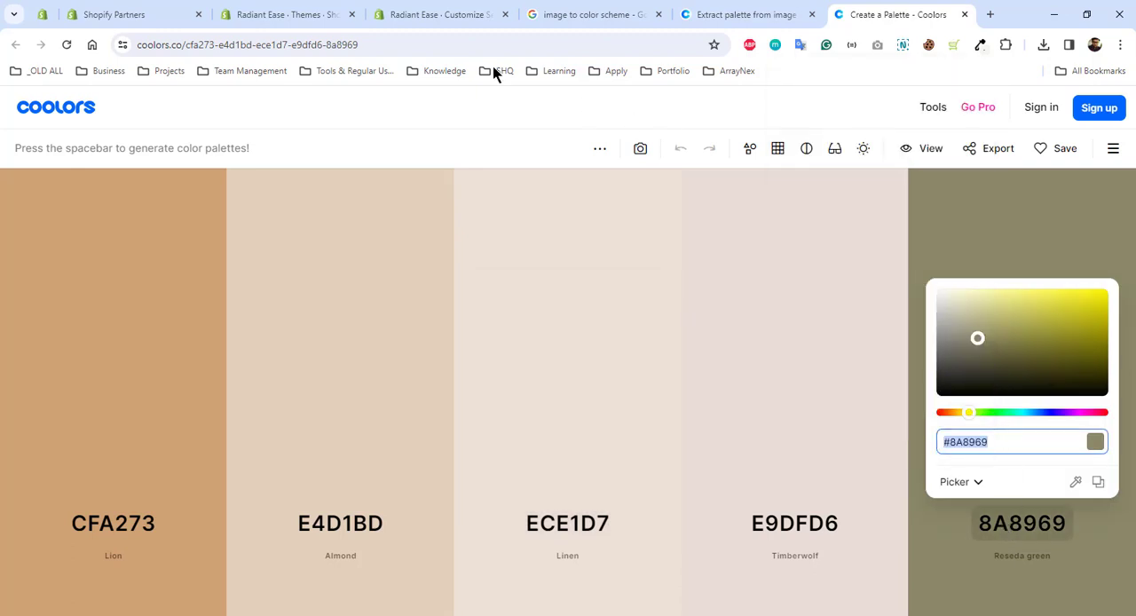
In the theme editor, set Scheme 2's solid background color to #8A8969 and check the benefit cards in the preview
click(434, 14)
drag(100, 430, 77, 436)
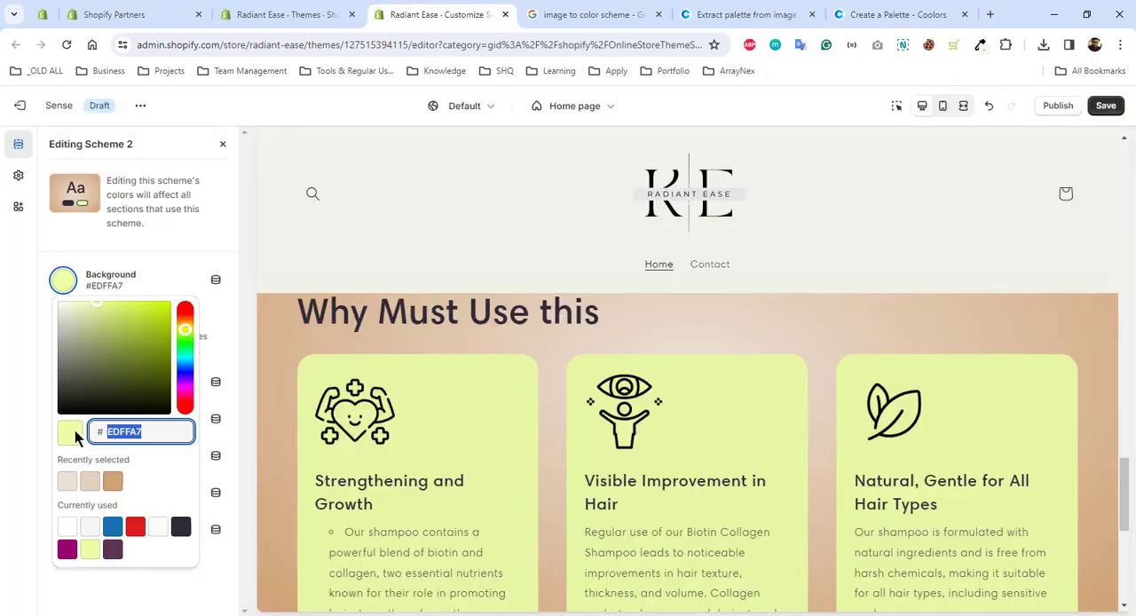
key(ctrl+v)
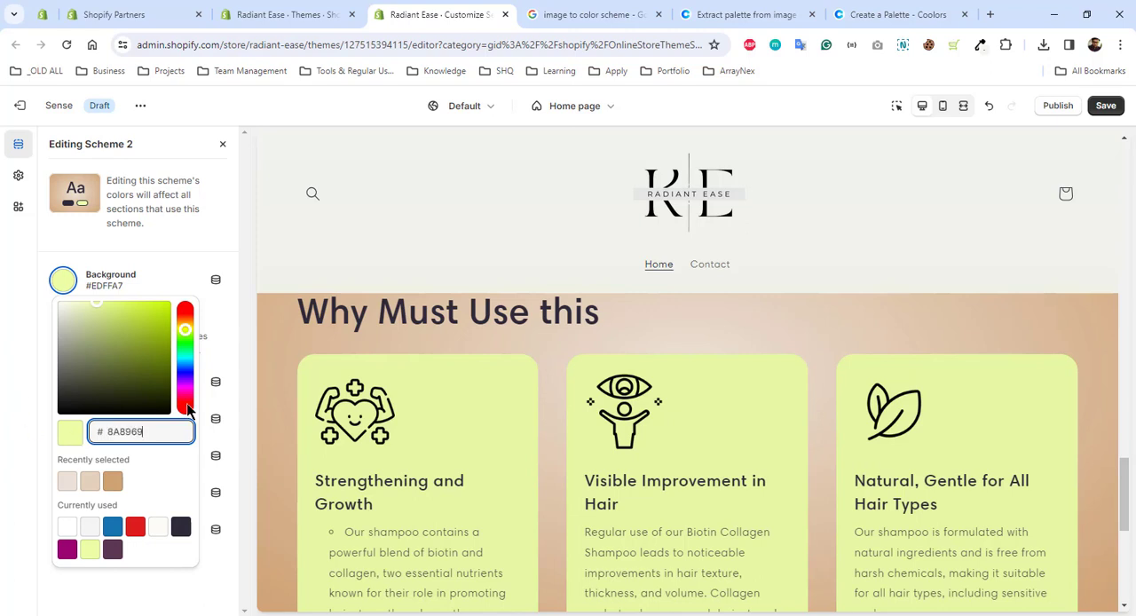
key(Return)
scroll(834, 421, down, 2)
scroll(834, 421, up, 1)
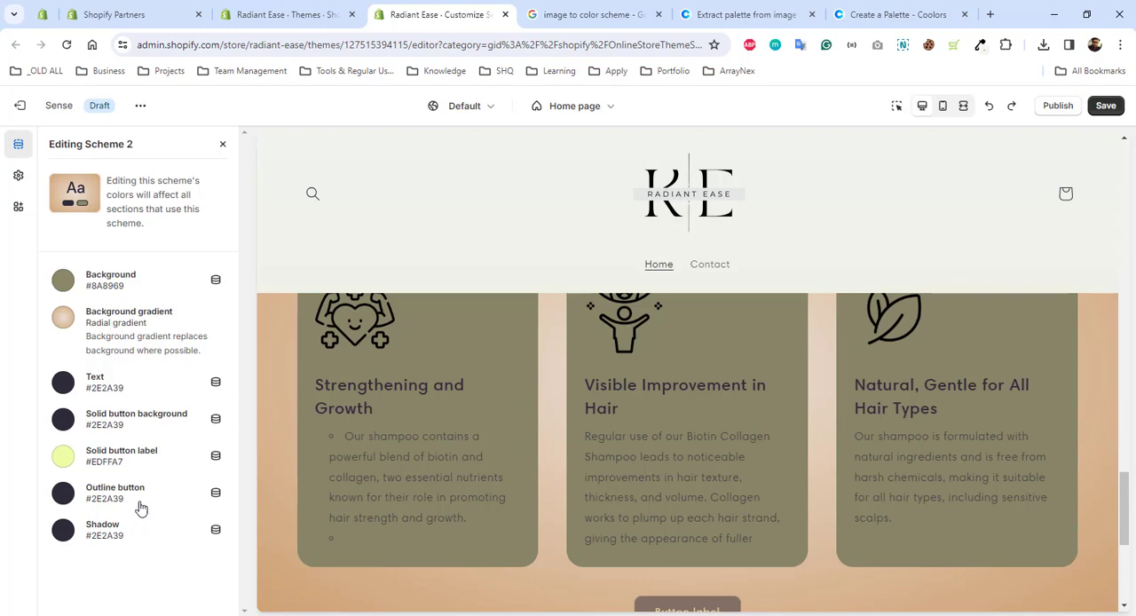
Apply color scheme Scheme 2 to the home page's Featured product section and save the theme
scroll(515, 493, down, 2)
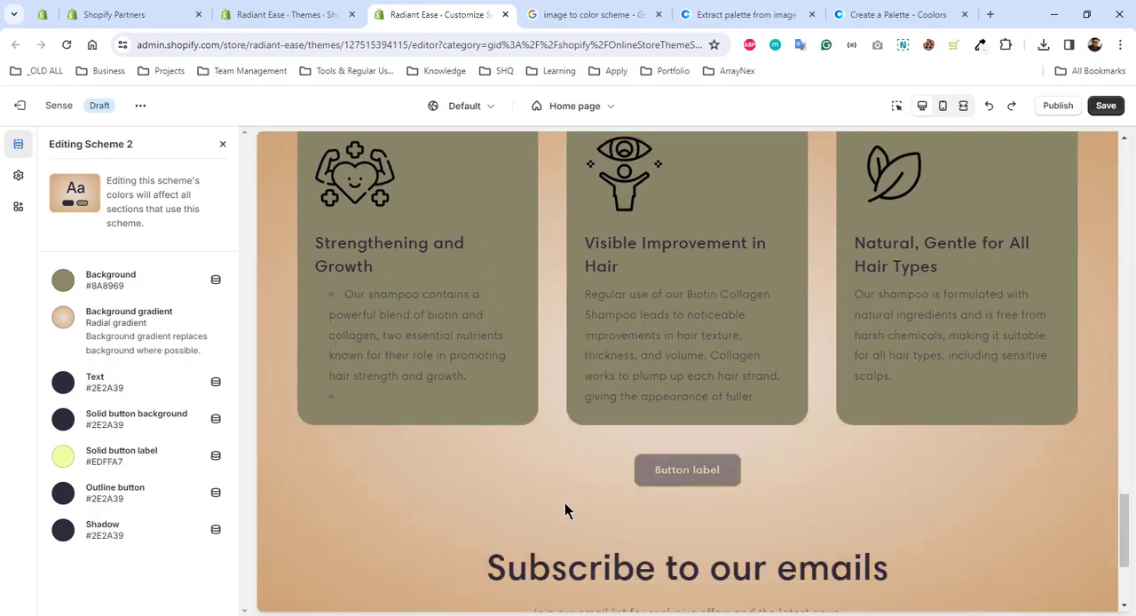
scroll(566, 501, up, 10)
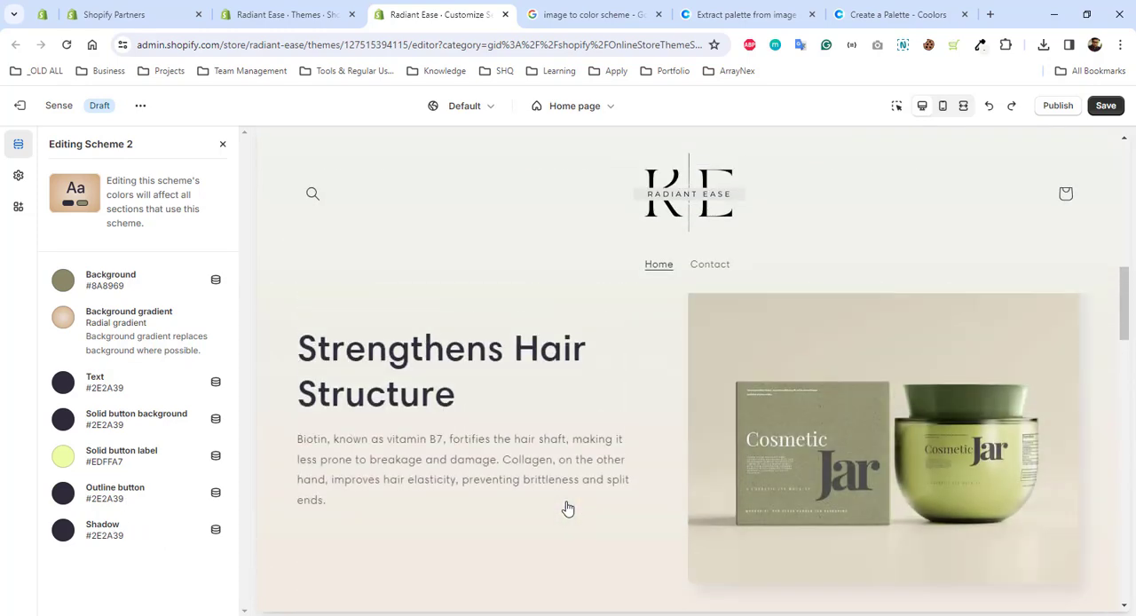
scroll(567, 502, down, 5)
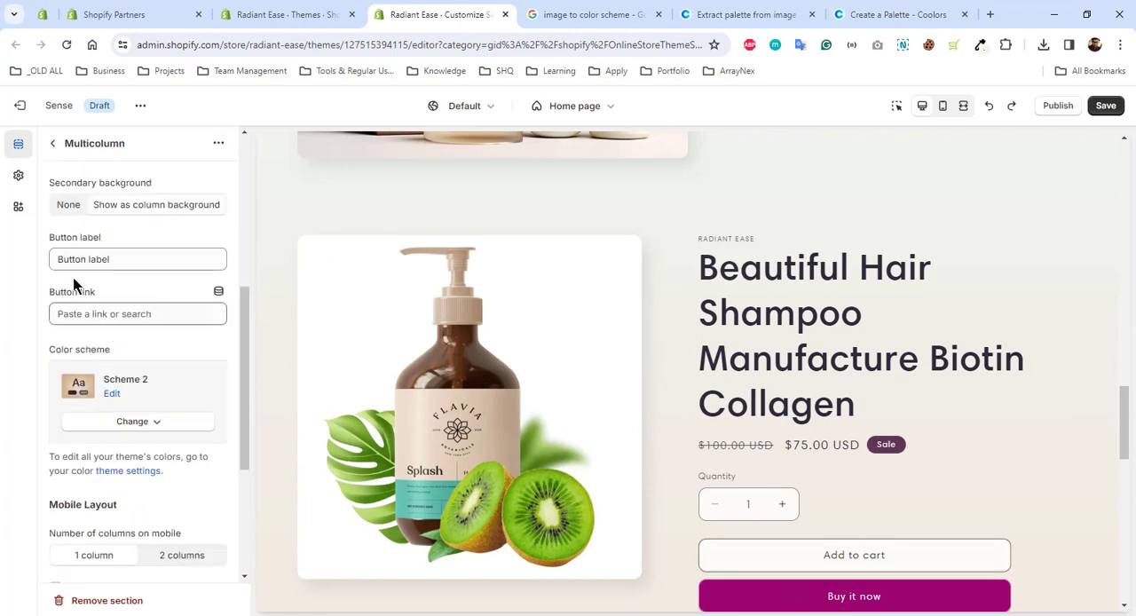
click(54, 144)
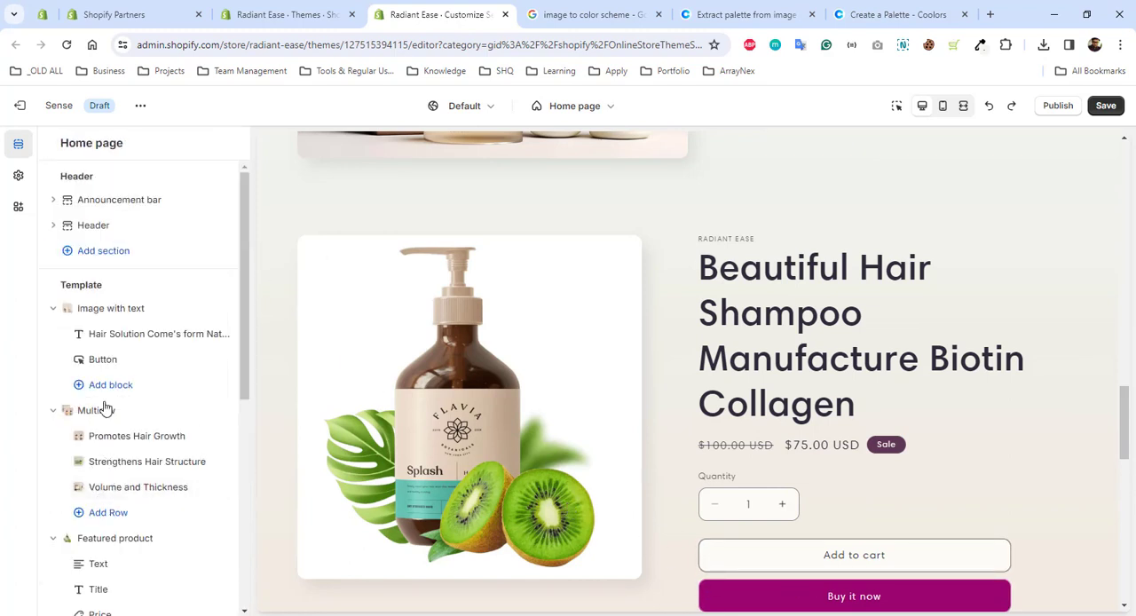
click(107, 538)
scroll(160, 358, down, 5)
scroll(163, 387, down, 2)
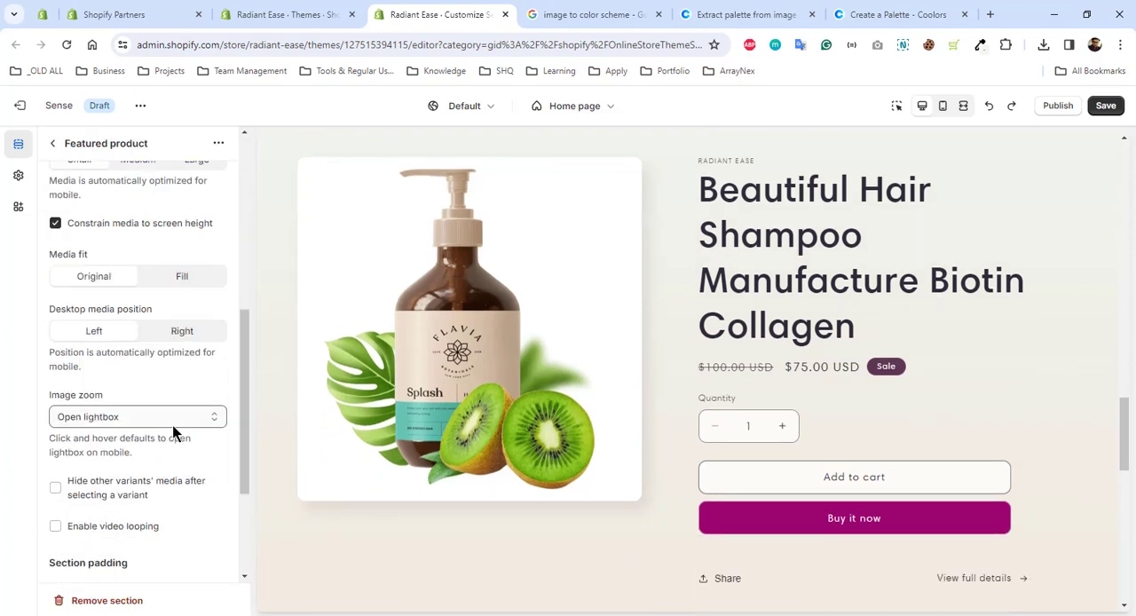
scroll(172, 426, up, 4)
click(144, 328)
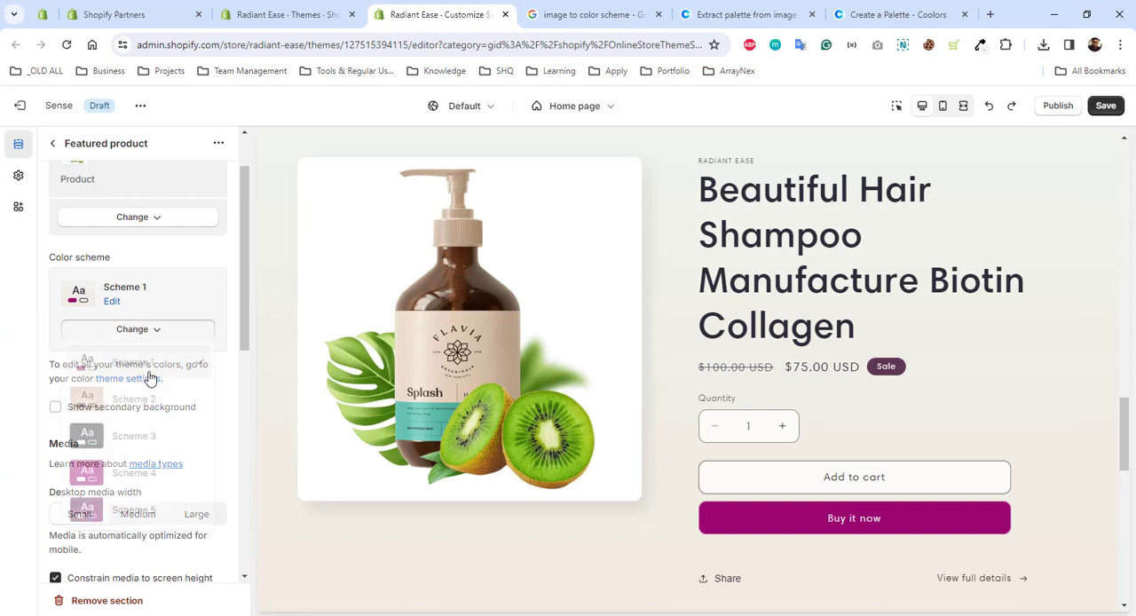
click(142, 407)
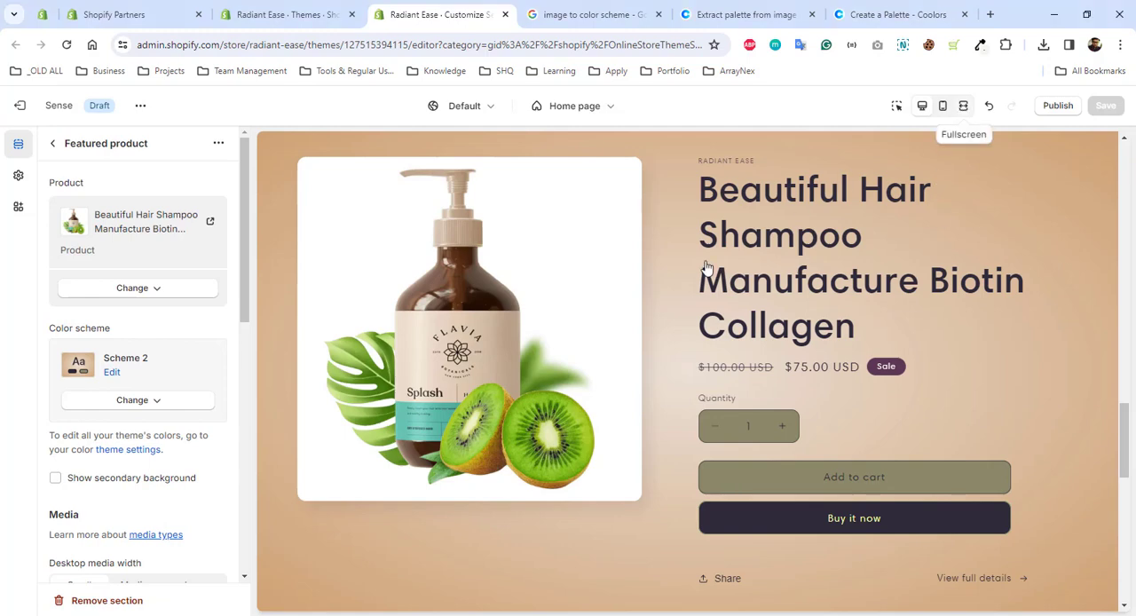
Review the whole home page for its colors and layout in the fullscreen preview and in the mobile preview
click(964, 109)
scroll(930, 305, up, 5)
drag(1120, 355, 1105, 142)
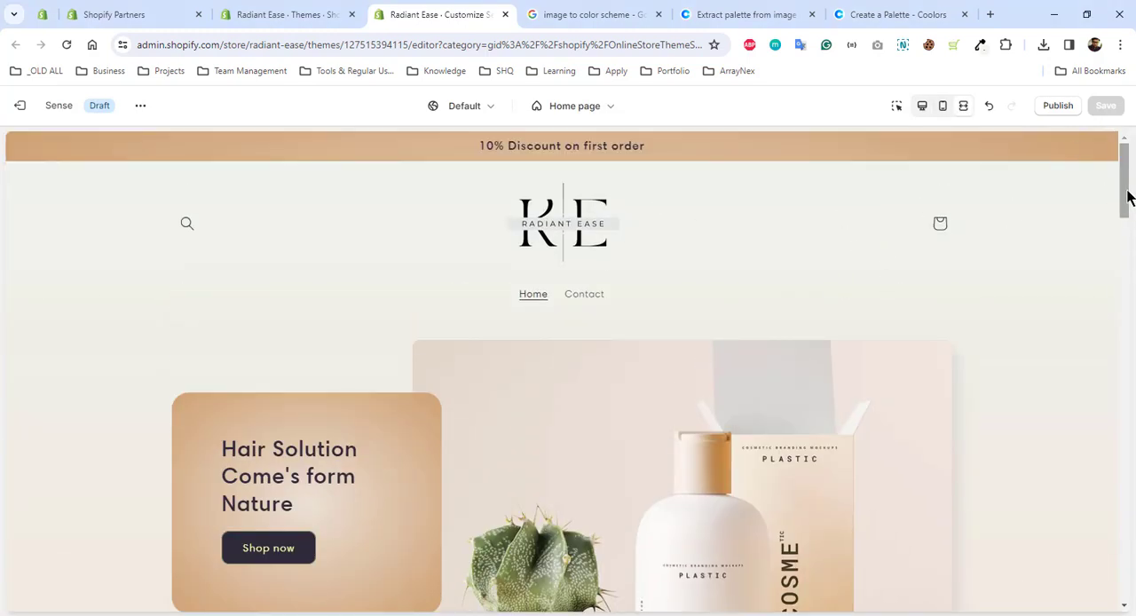
drag(1128, 196, 1085, 446)
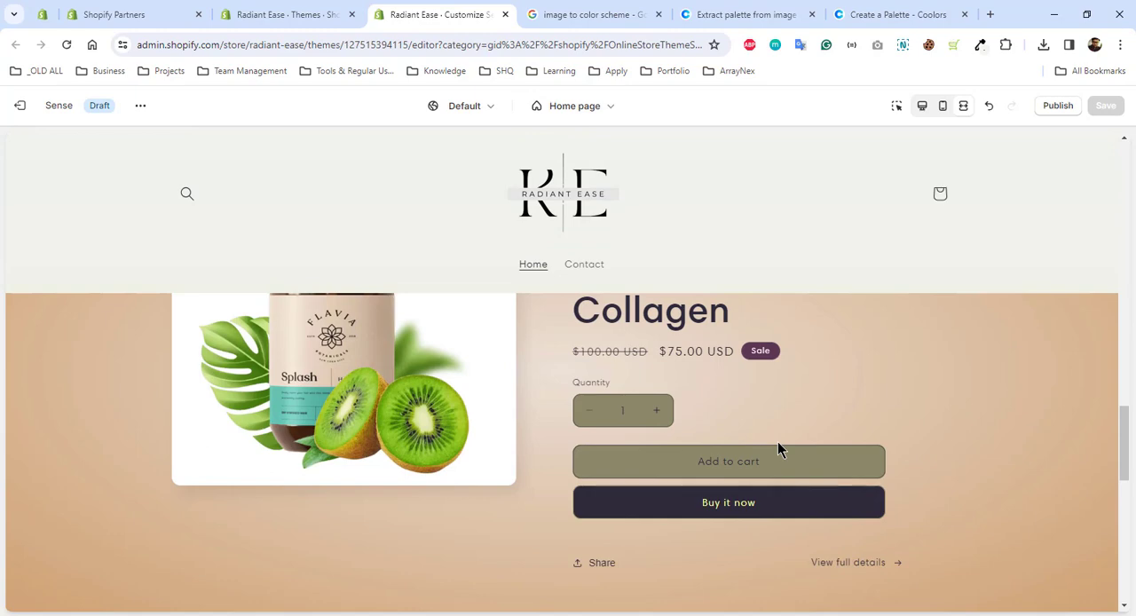
drag(1130, 434, 1126, 496)
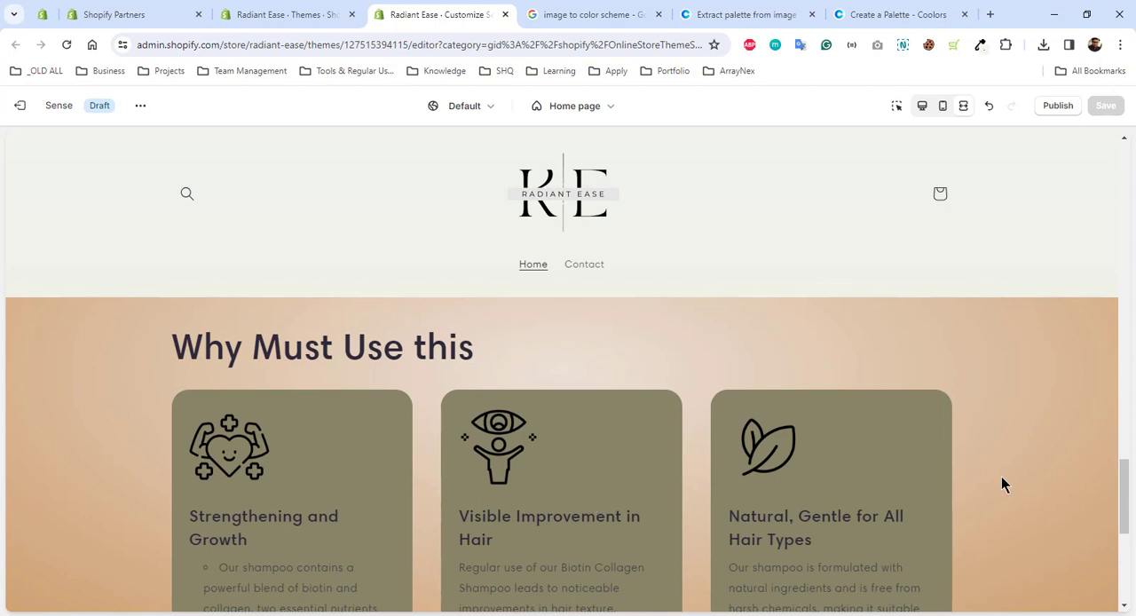
drag(1124, 504, 1090, 112)
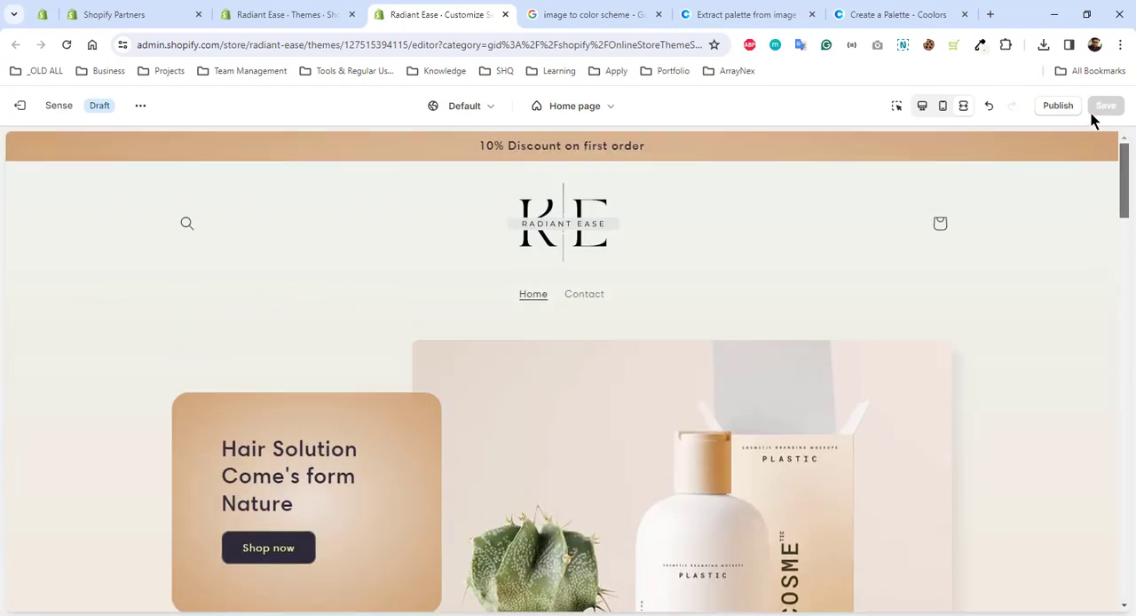
click(943, 105)
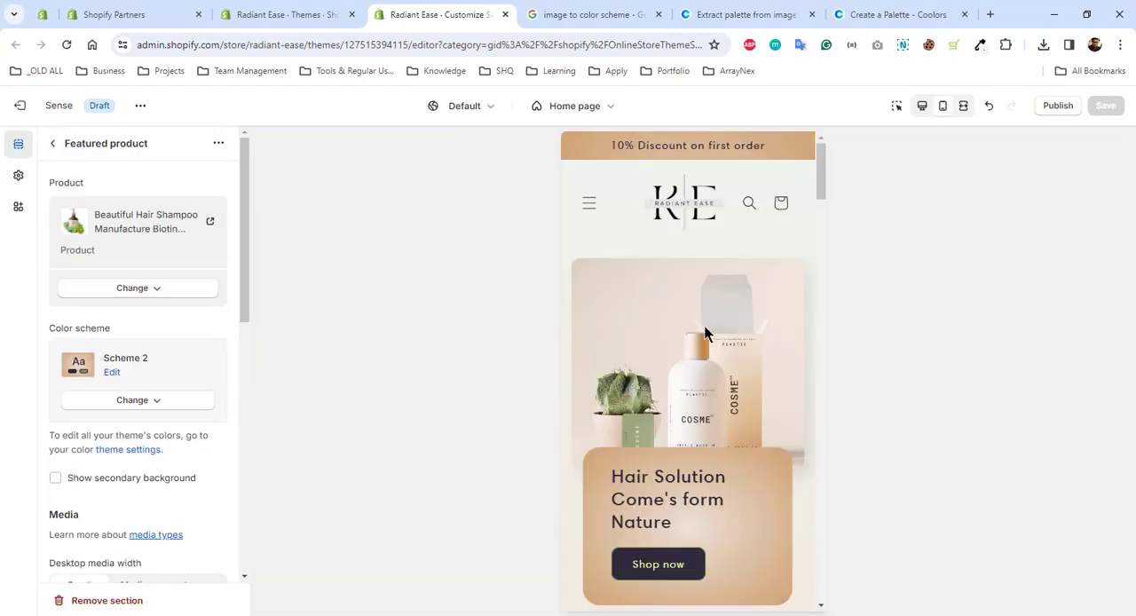
drag(818, 162, 820, 604)
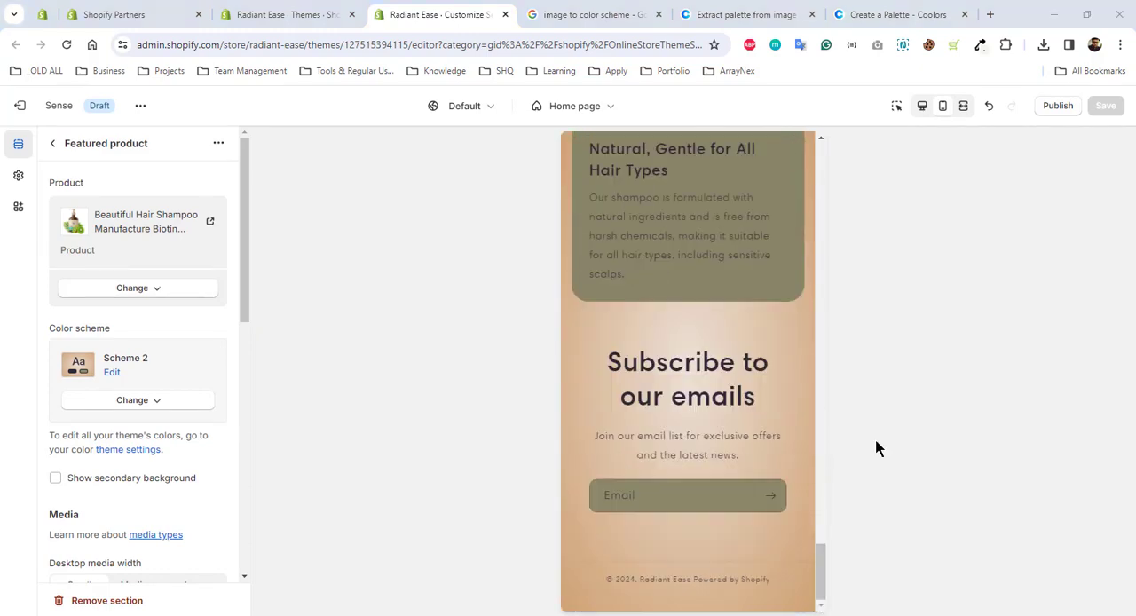
Publish the Sense theme in place of the current Dawn theme
click(1059, 110)
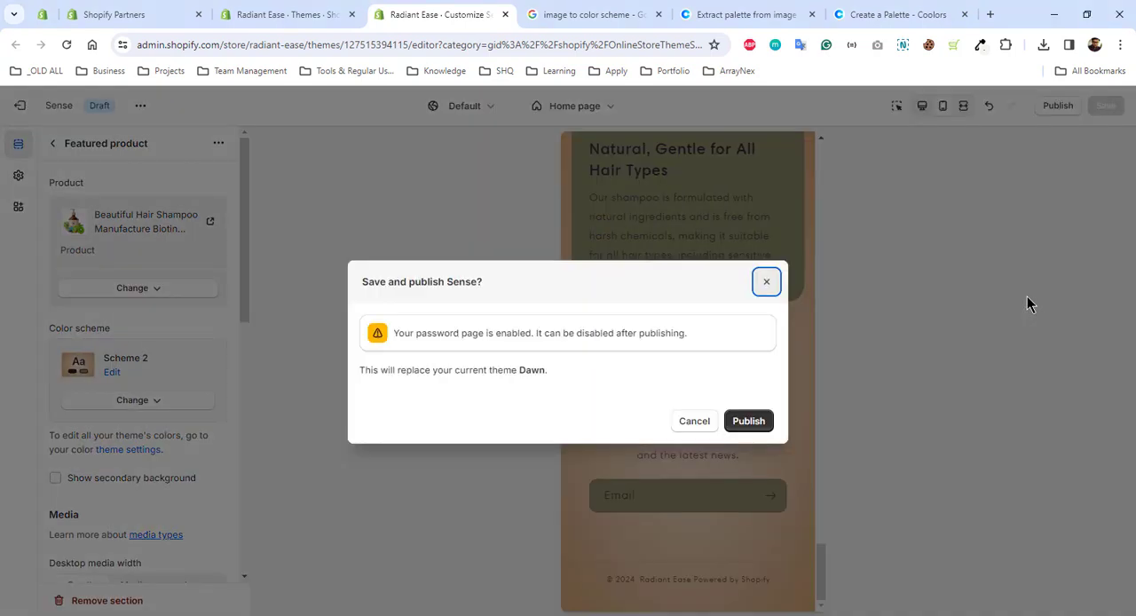
click(738, 422)
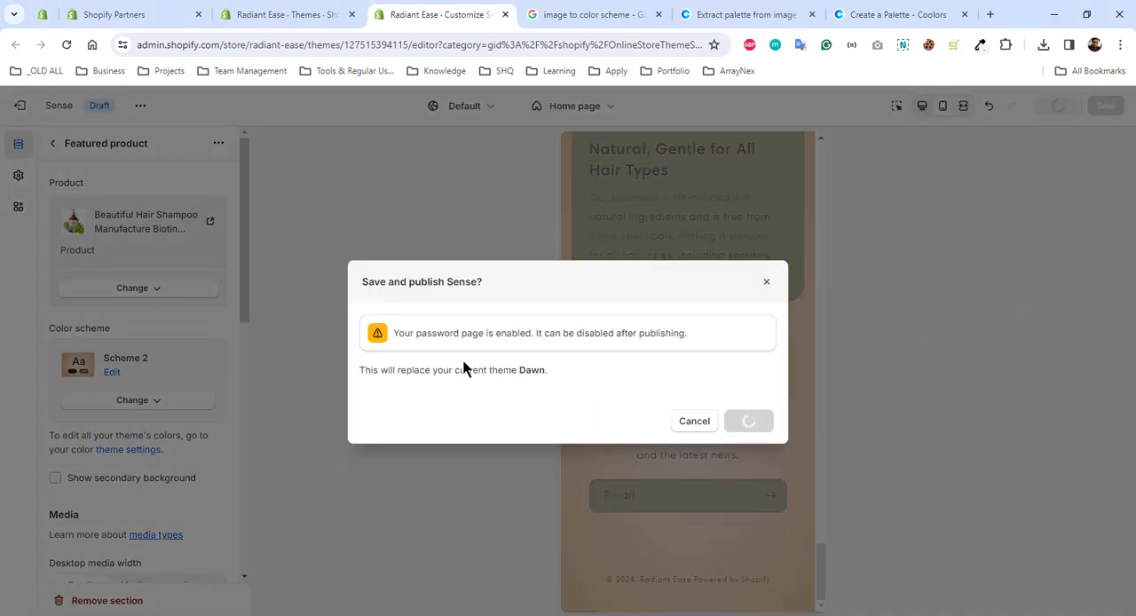